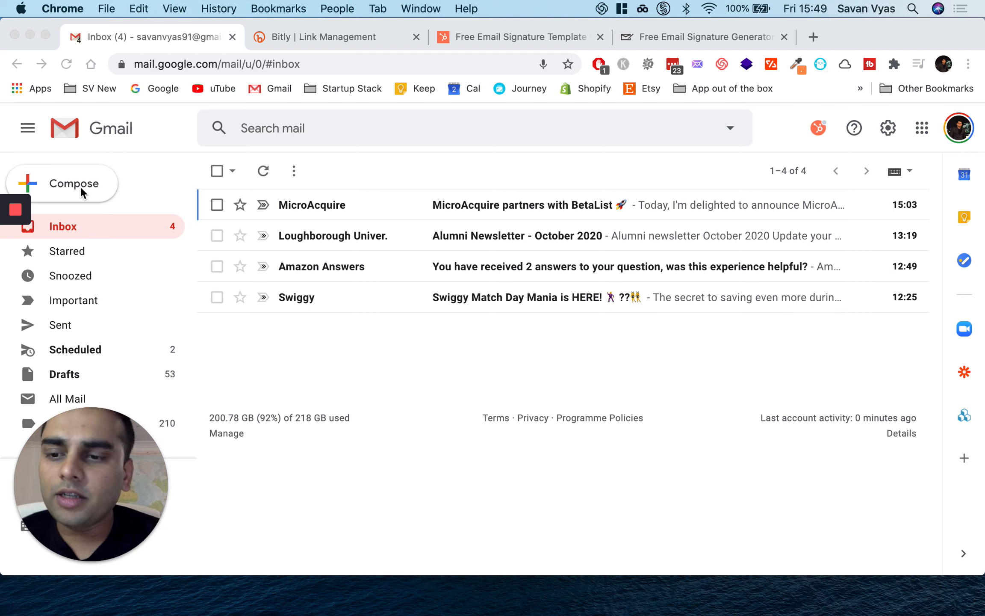
- Compose a new message and insert the Startup Router signature into it
left_click(80, 186)
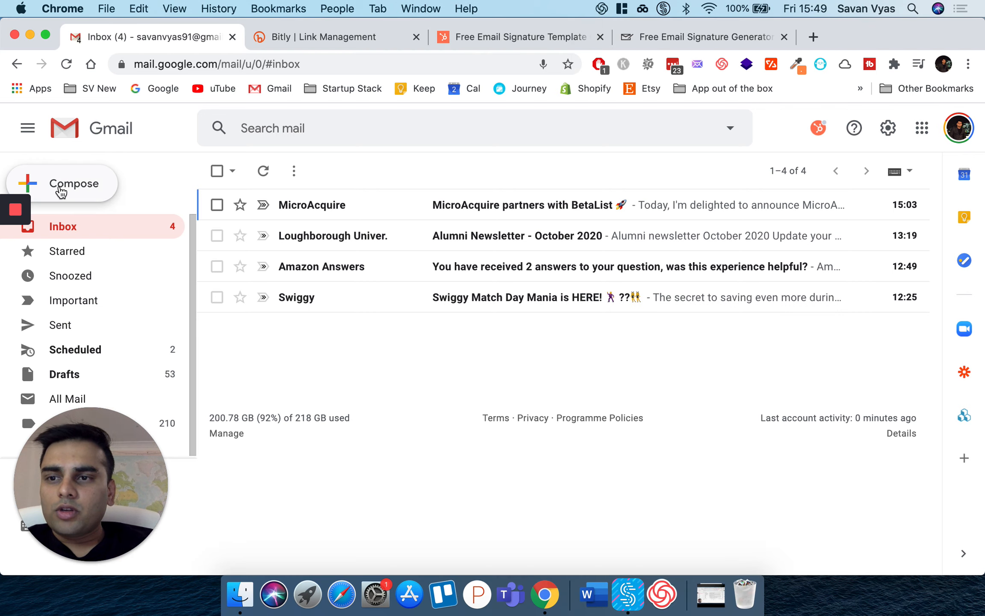
left_click(94, 186)
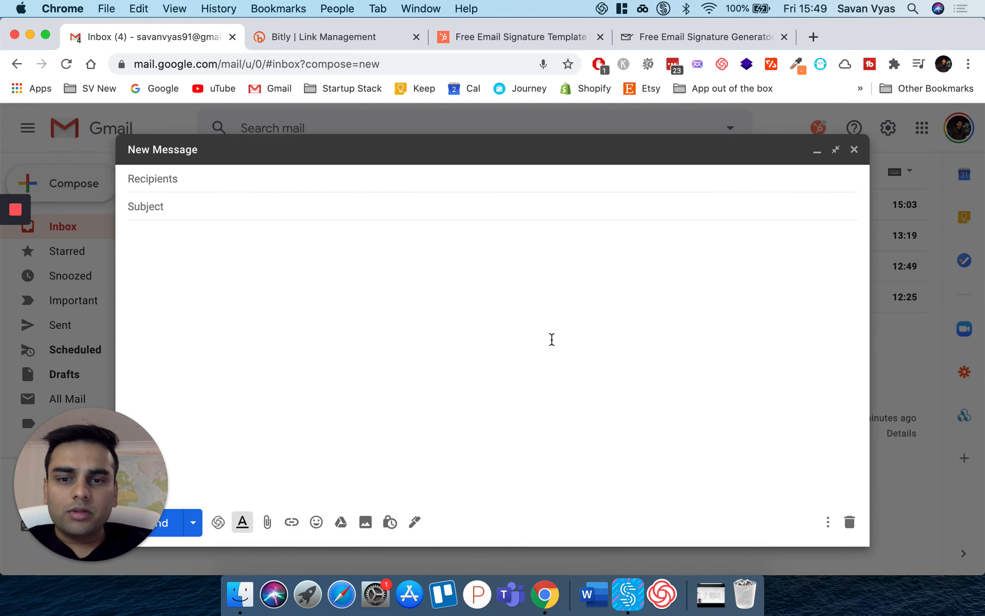
left_click_drag(526, 499, 695, 504)
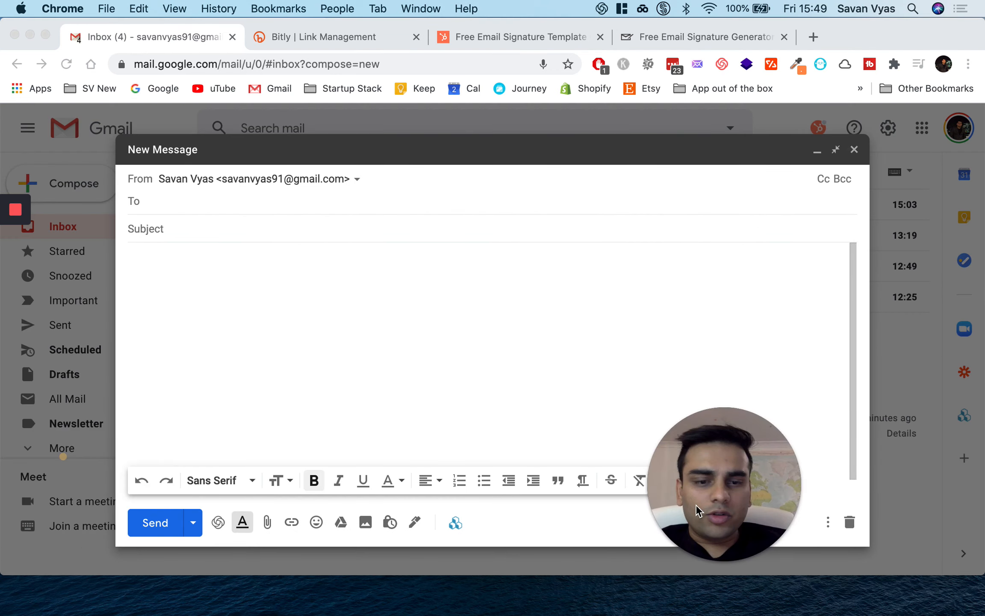
left_click_drag(733, 459, 894, 476)
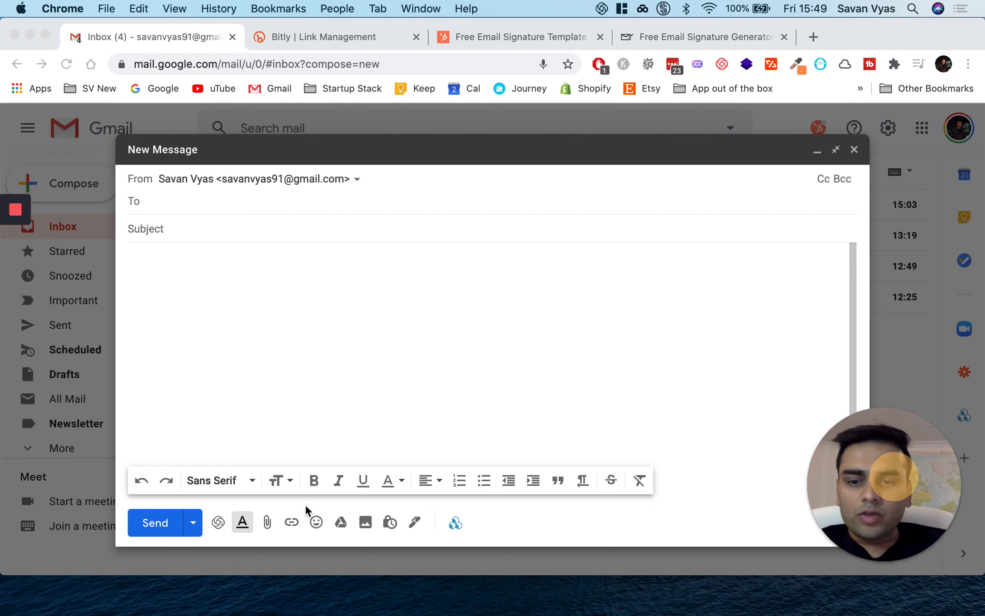
left_click(411, 524)
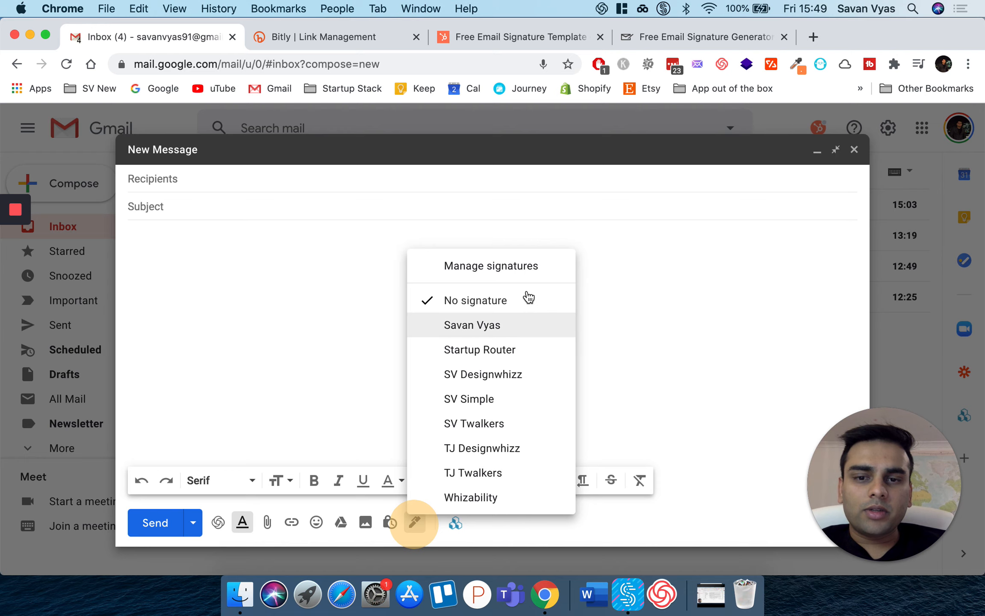
left_click(517, 349)
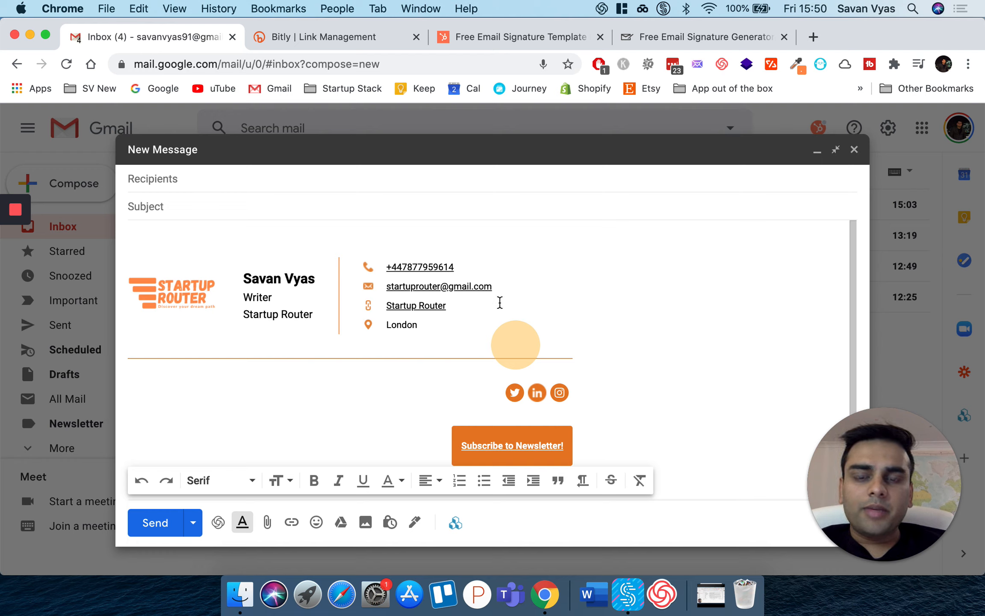
- Examine the link targets of the Startup Router text and the social media icons in the inserted signature
left_click(421, 306)
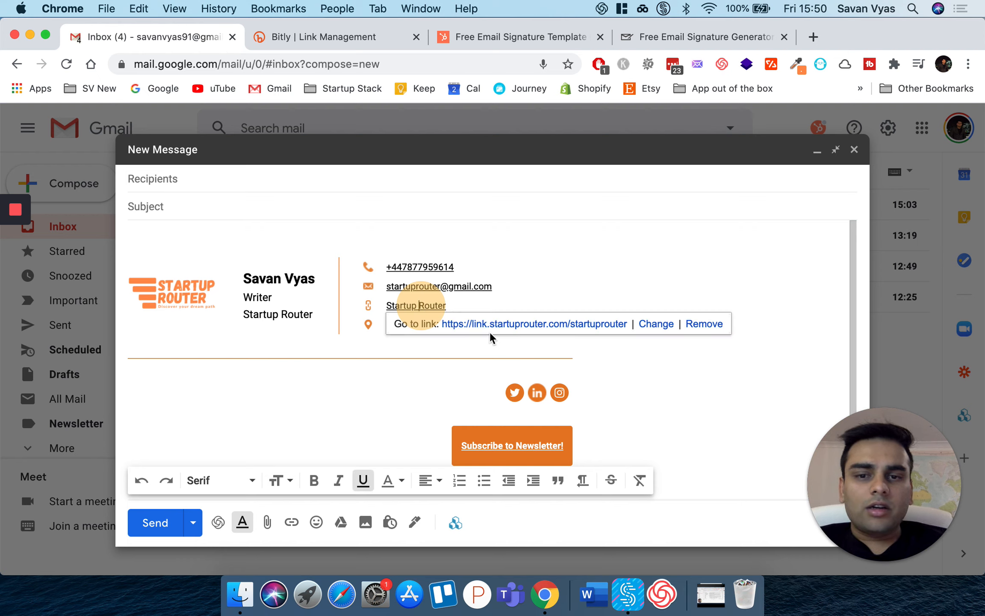
left_click(620, 343)
left_click(536, 391)
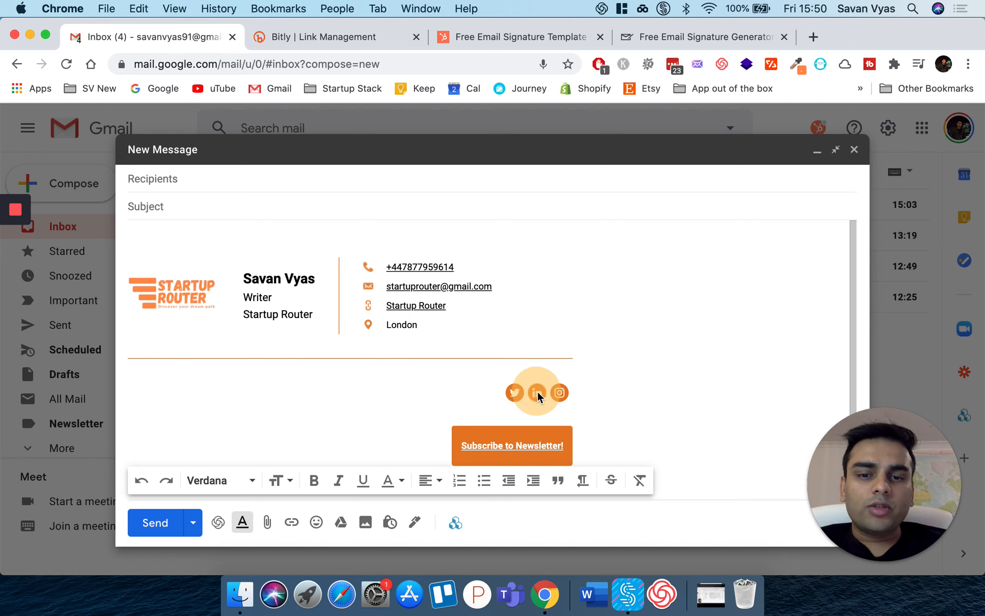
left_click(619, 371)
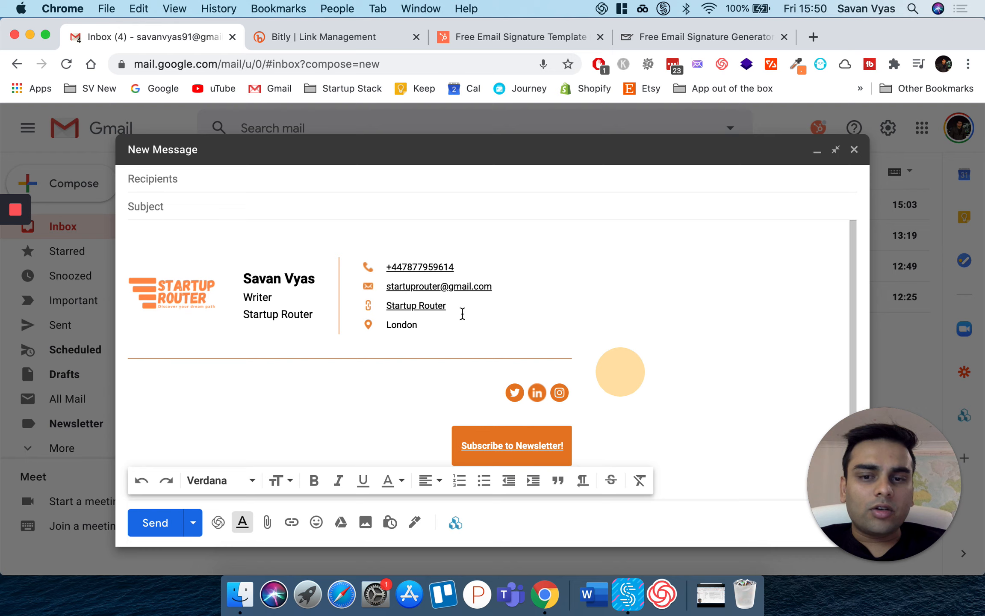
left_click(404, 305)
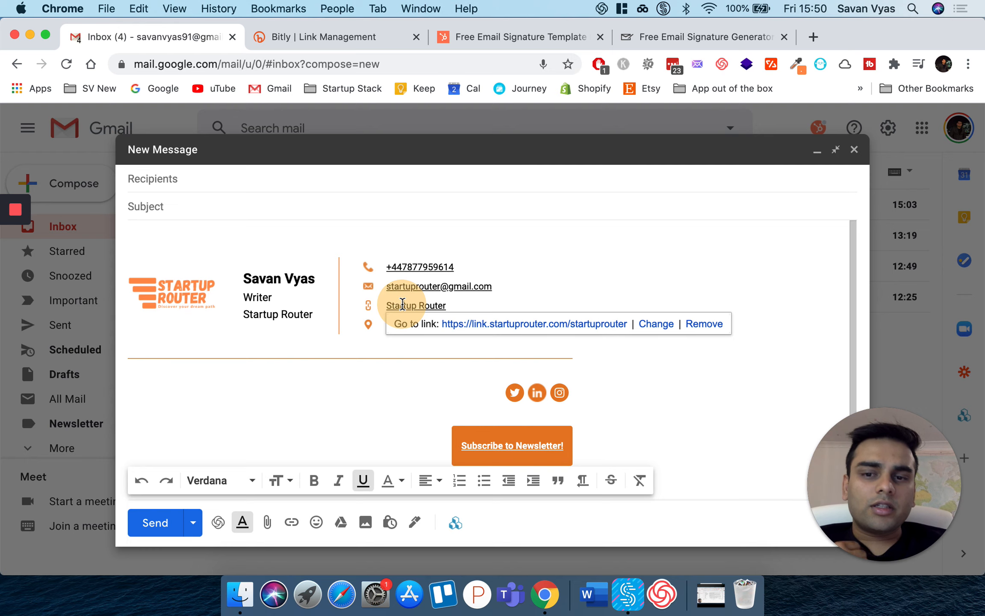
left_click(559, 392)
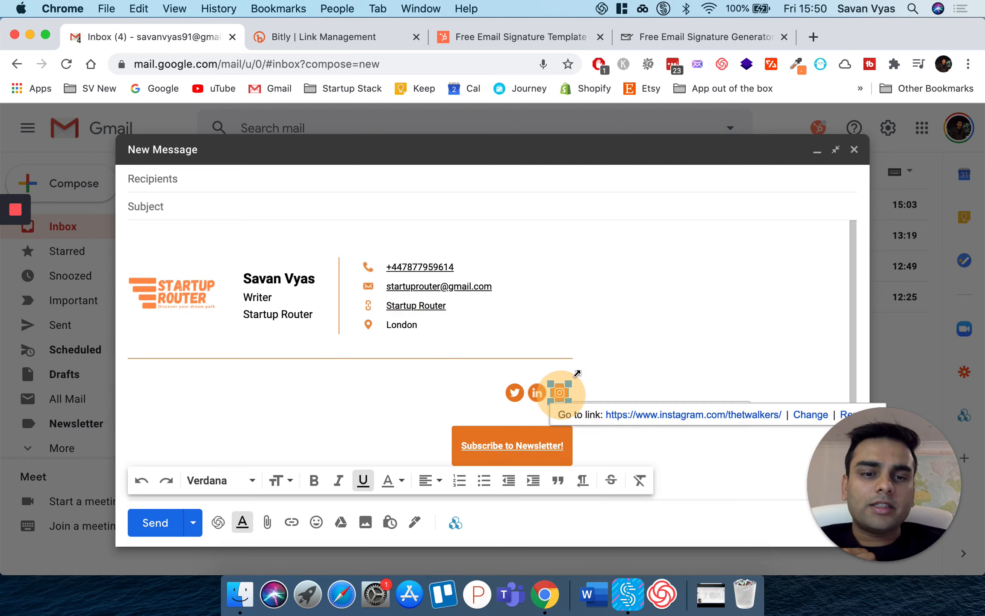
left_click(616, 347)
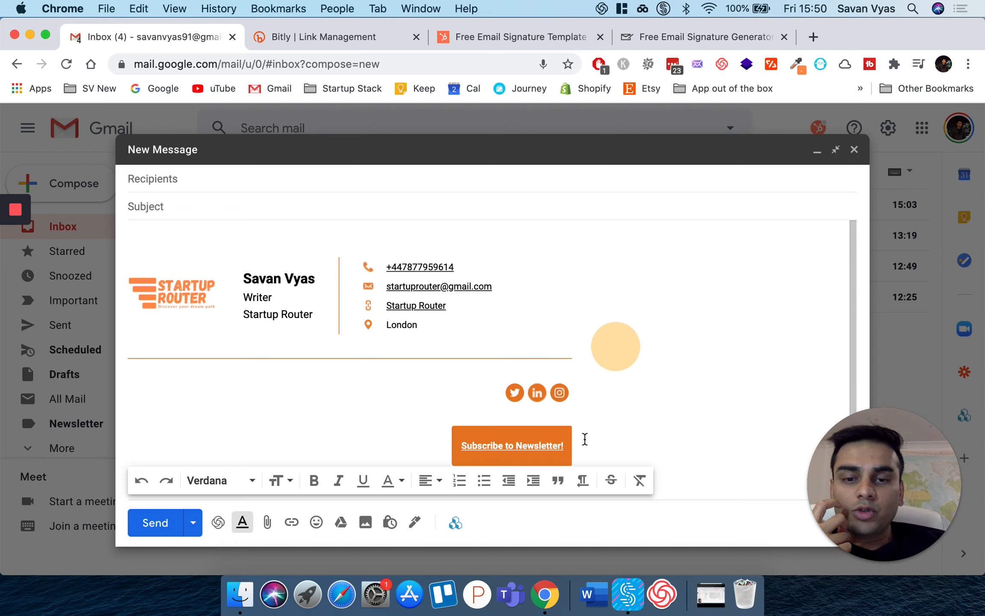
left_click(647, 411)
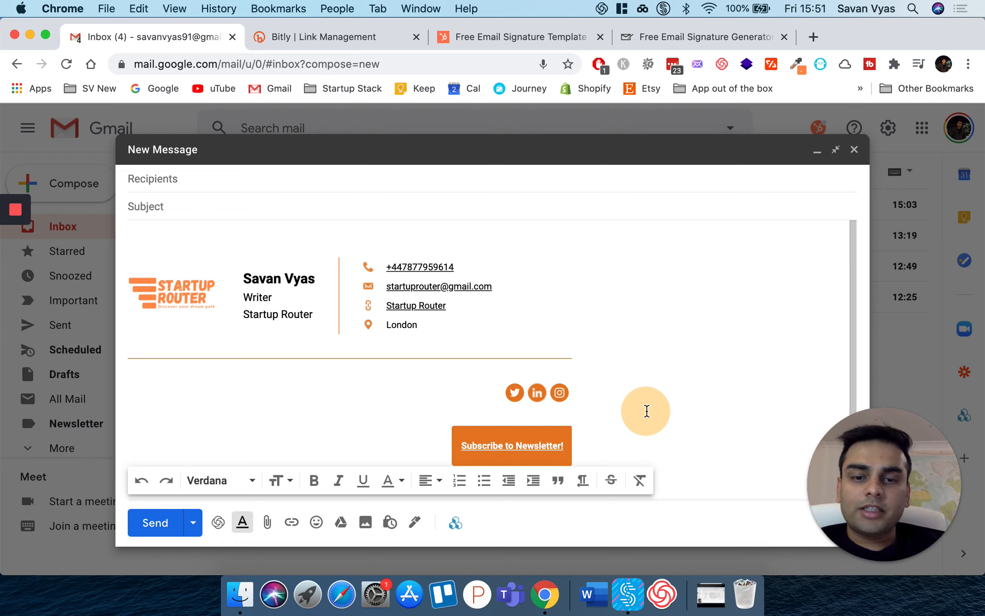
- Clear the Startup Router signature from the message body and insert the SV Designwhizz signature instead
mouse_move(599, 445)
left_mouse_down()
mouse_move(147, 246)
mouse_move(123, 247)
left_mouse_up()
key("BackSpace")
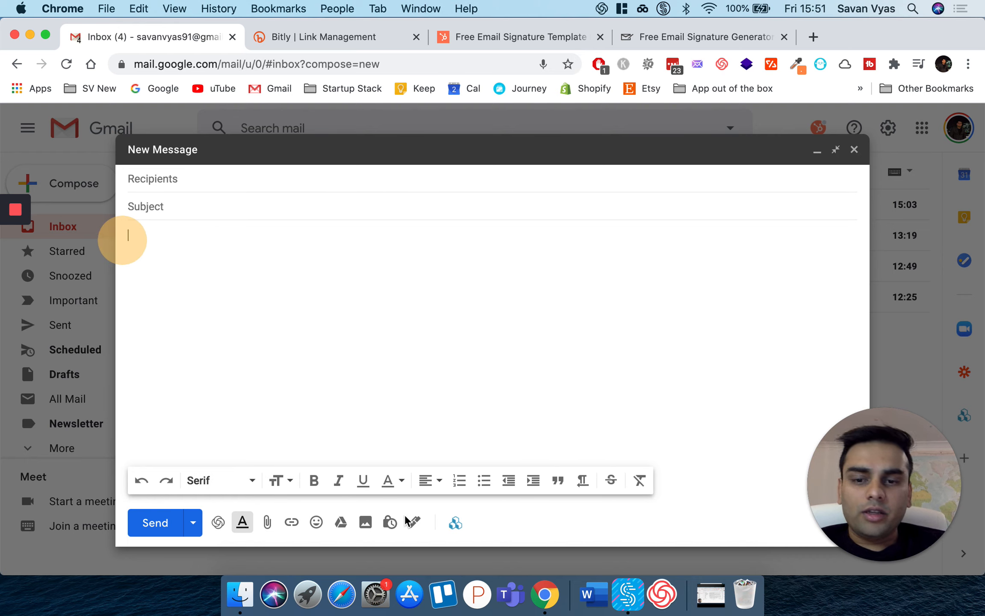
left_click(413, 522)
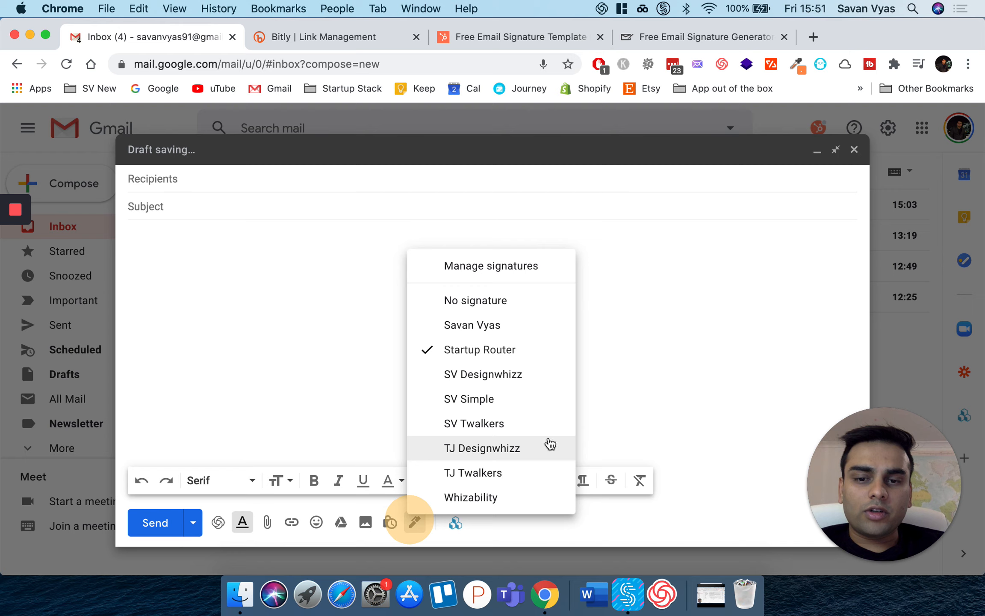
left_click(542, 375)
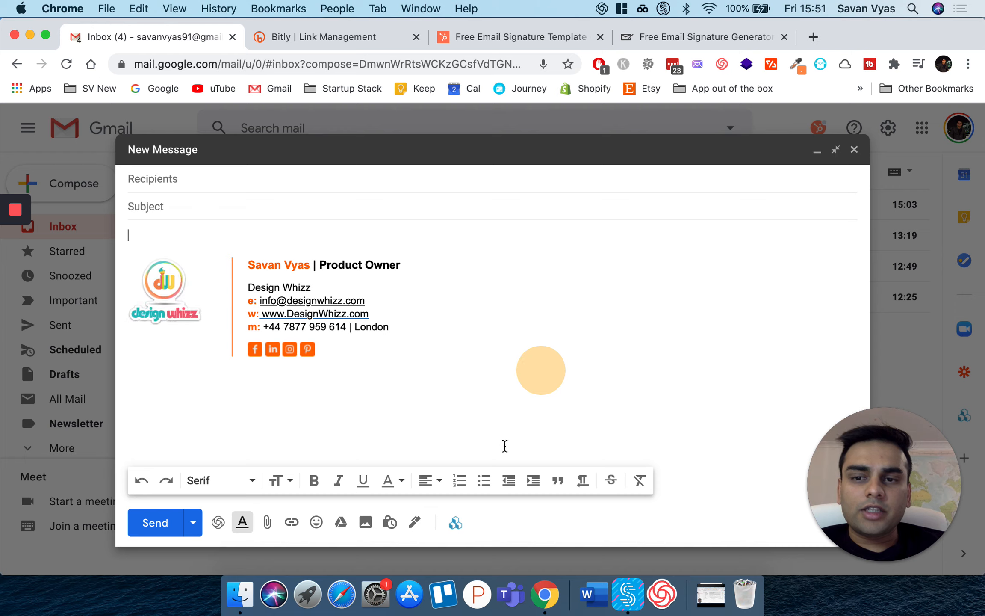
- Delete the SV Designwhizz signature from the message body
left_click(366, 360)
mouse_move(365, 361)
left_mouse_down()
mouse_move(195, 329)
mouse_move(104, 272)
left_mouse_up()
key("BackSpace")
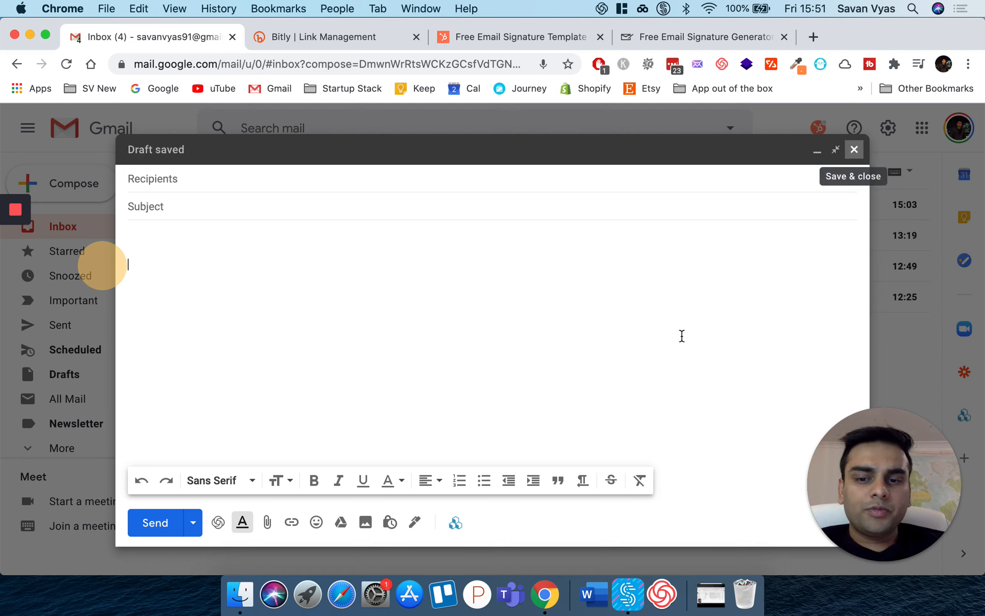
- Open the signature management settings from the draft and close the message window
left_click(416, 524)
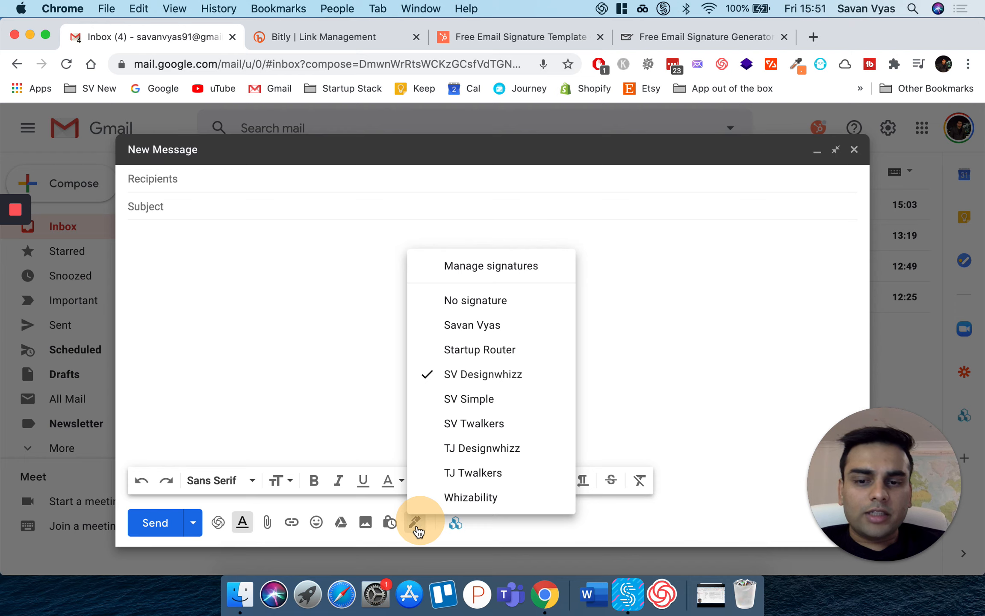
left_click(513, 267)
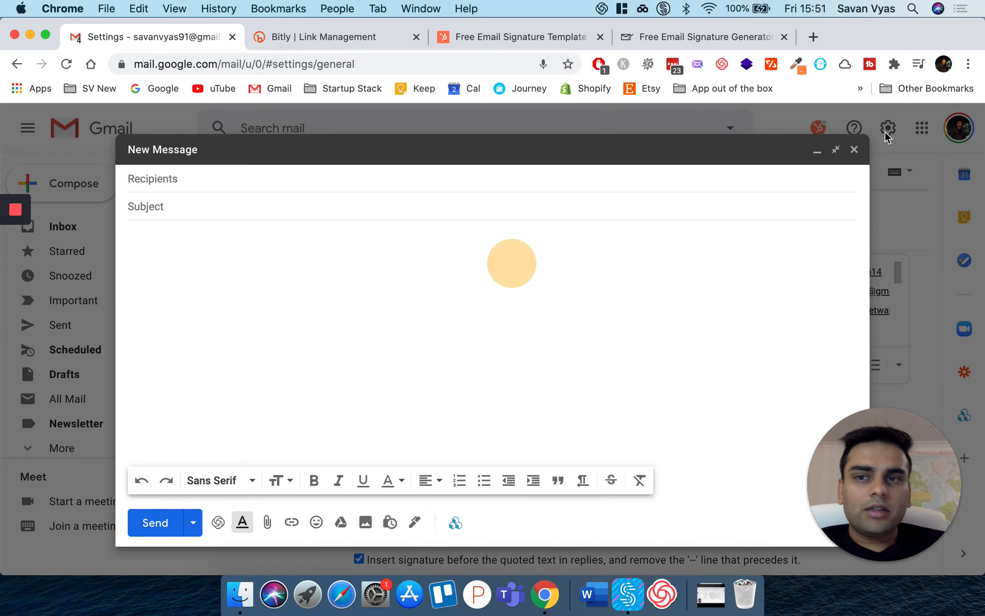
left_click(854, 150)
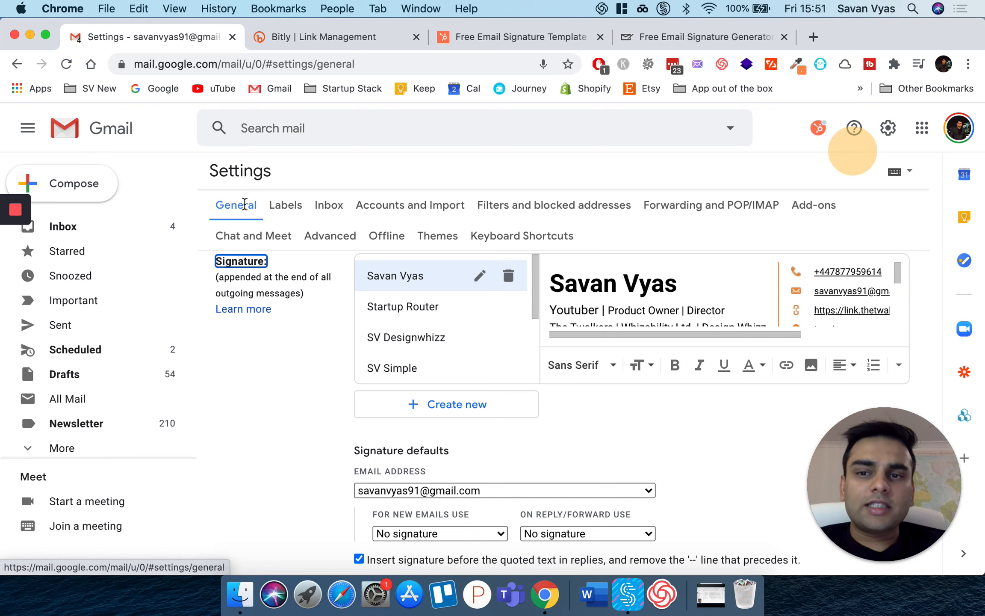
- Create a new signature named "SV Video Test Signature"
scroll(459, 342, "down", 5)
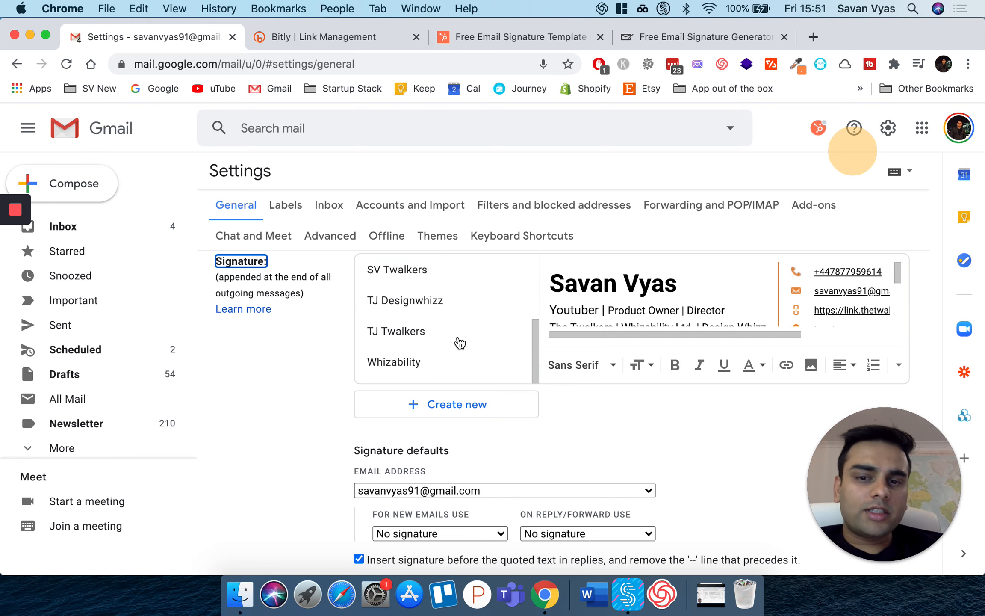
left_click(424, 404)
type("S")
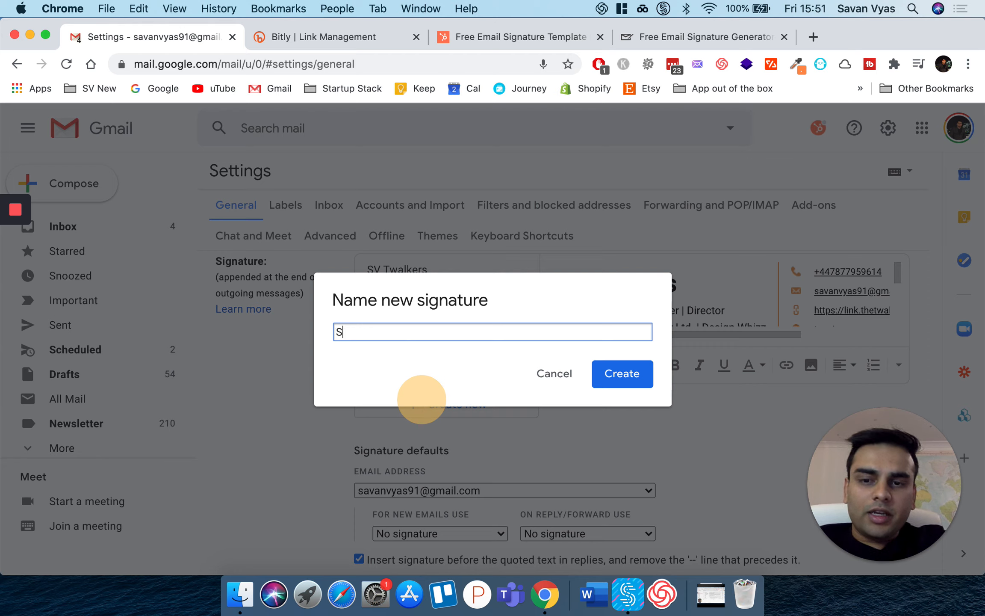
type("V Video TE")
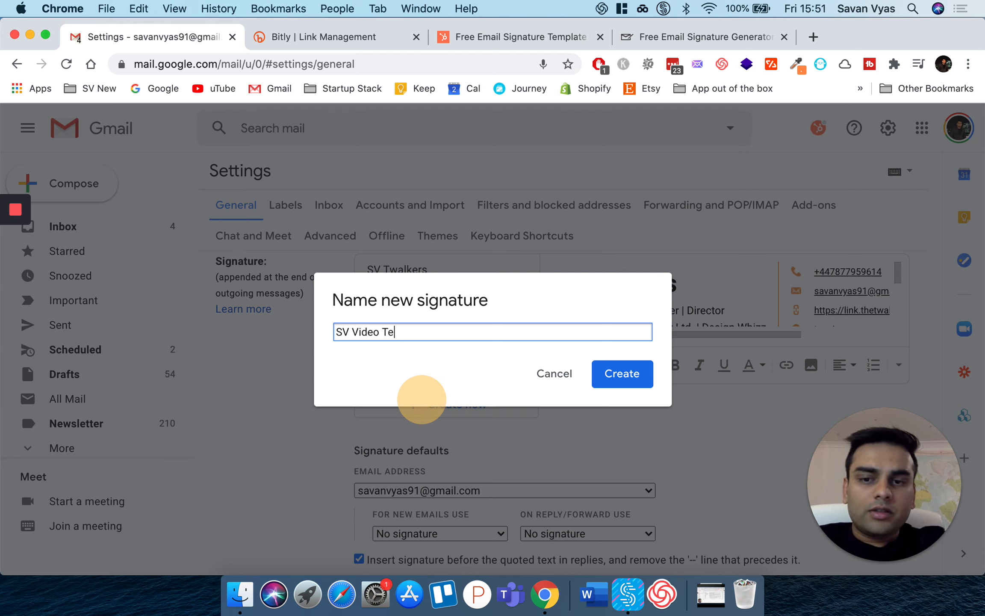
type("st Signature")
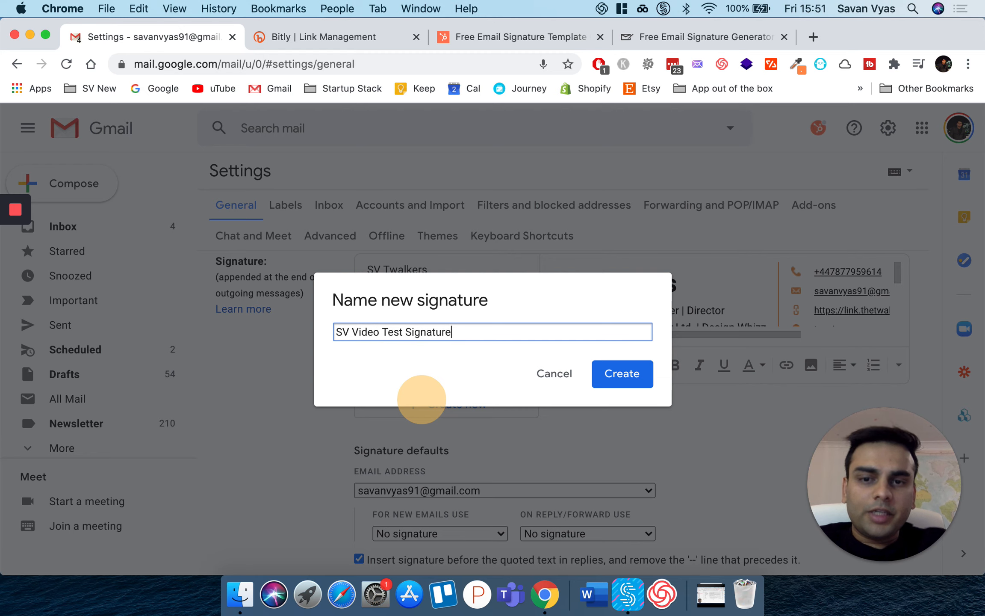
left_click(621, 376)
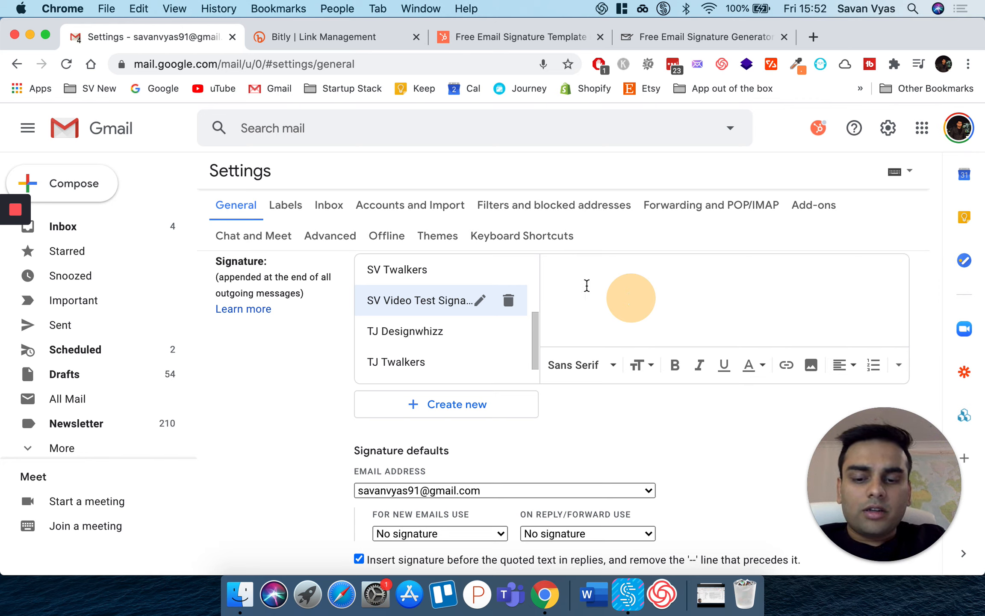
- Write "Kind Regards," in the new signature, followed by a blank line and the sender's full name
type("K")
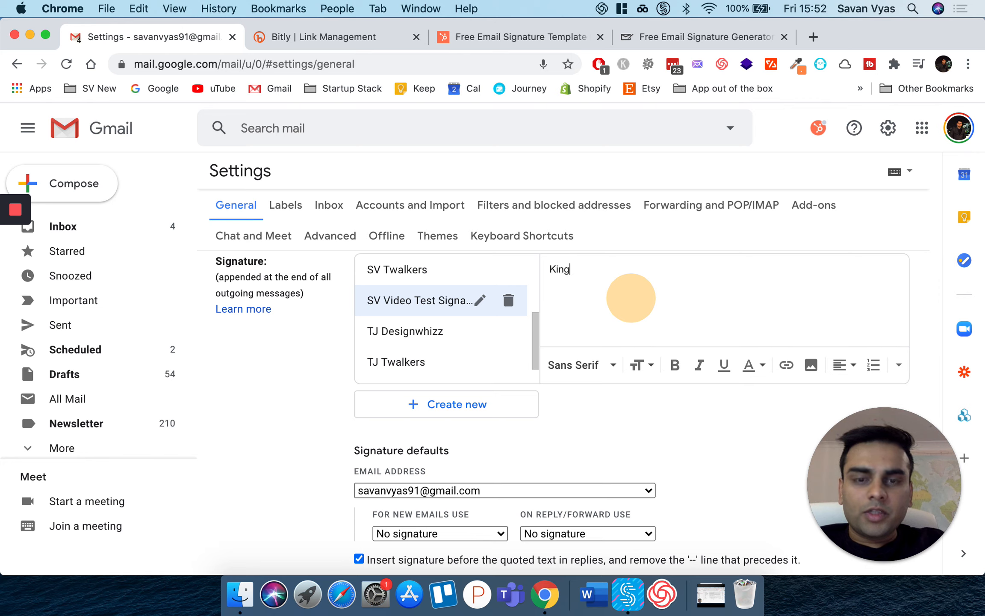
type("ind REgards,")
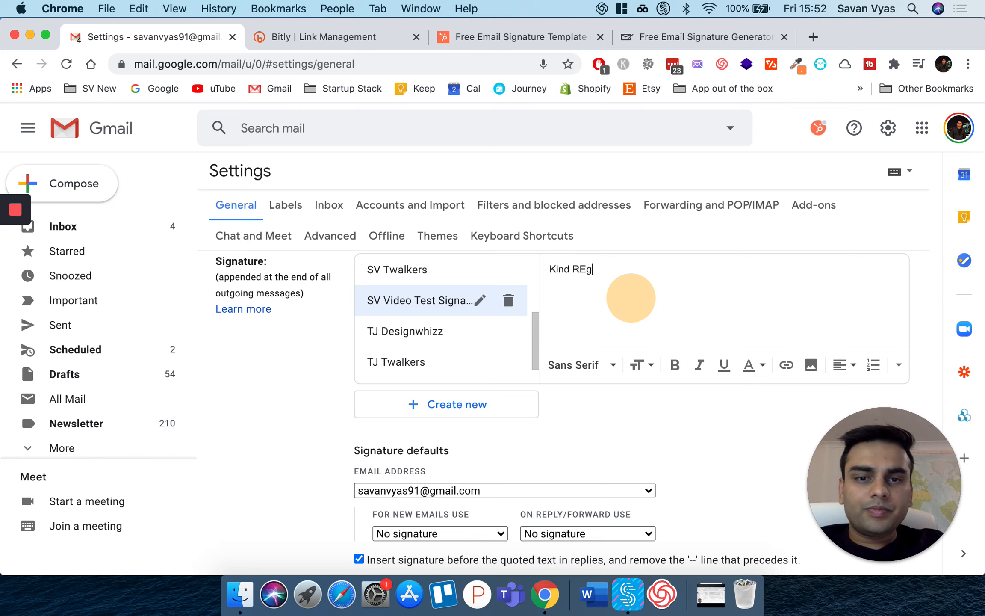
type("rds,")
key("Return")
key("Return")
type("Savan Vyas")
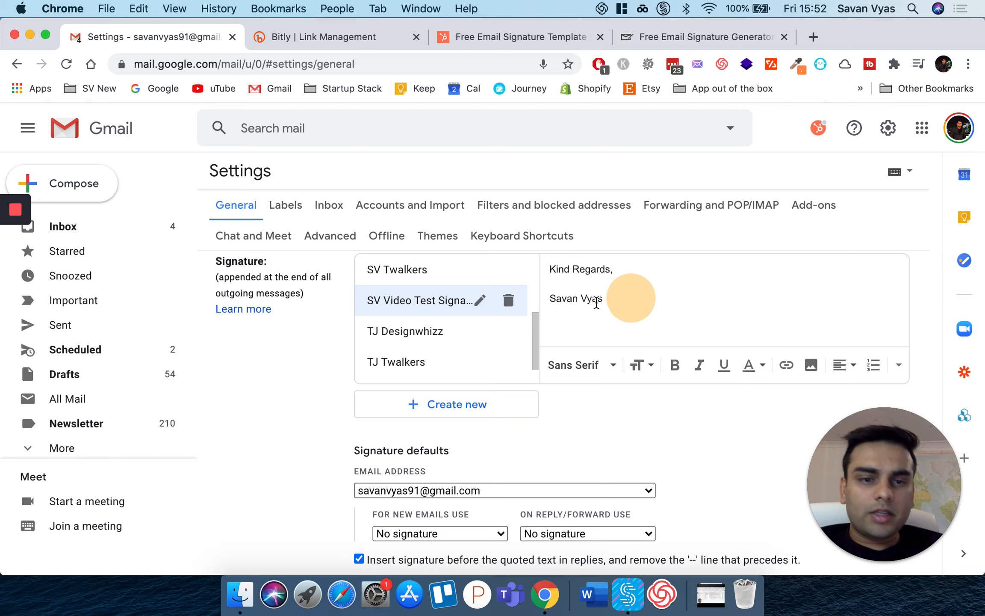
- Upload the Startup Router logo image from the Downloads folder and insert it below the name in the signature
left_click(811, 366)
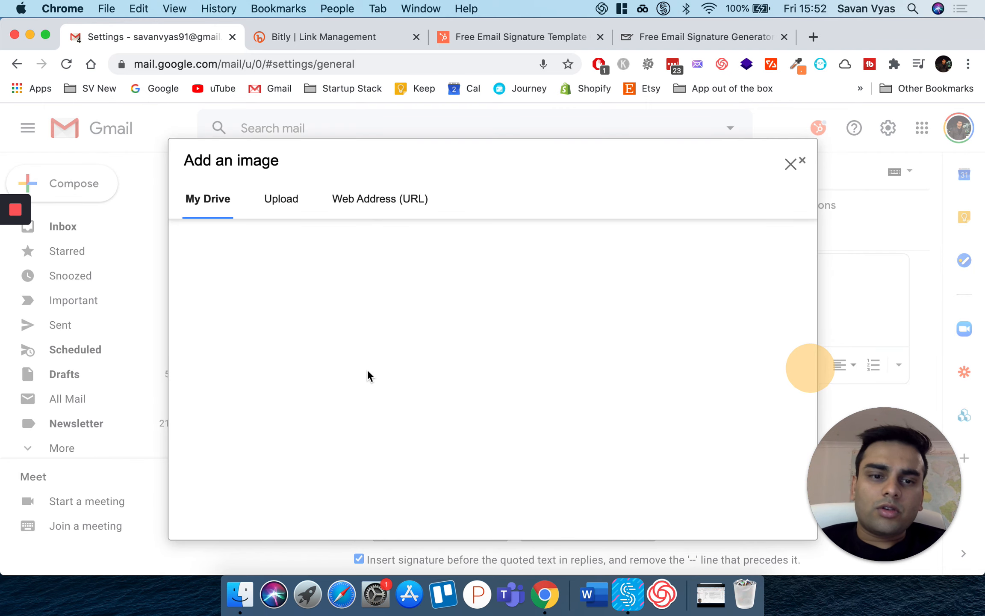
left_click(284, 197)
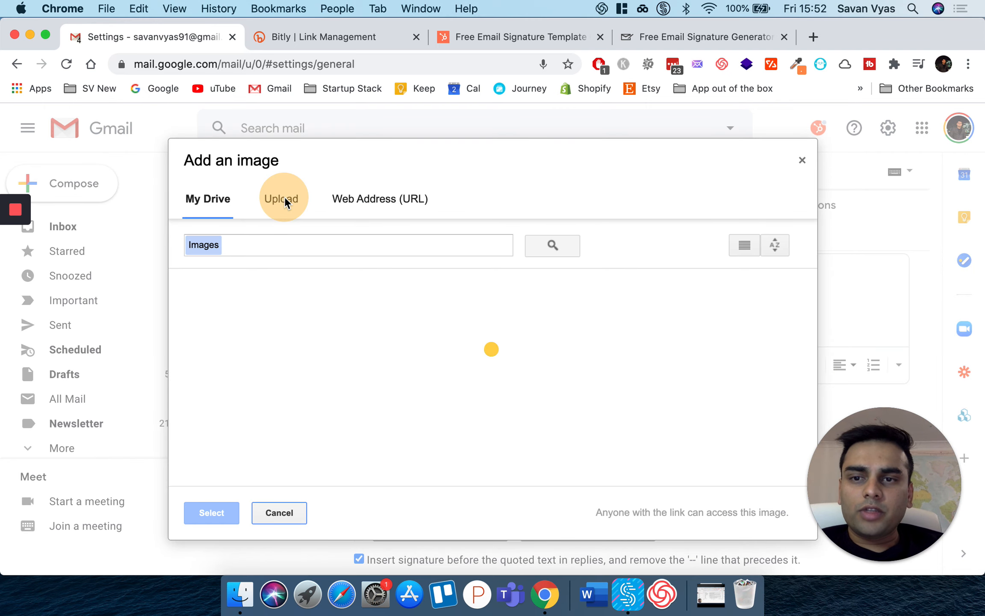
left_click(477, 384)
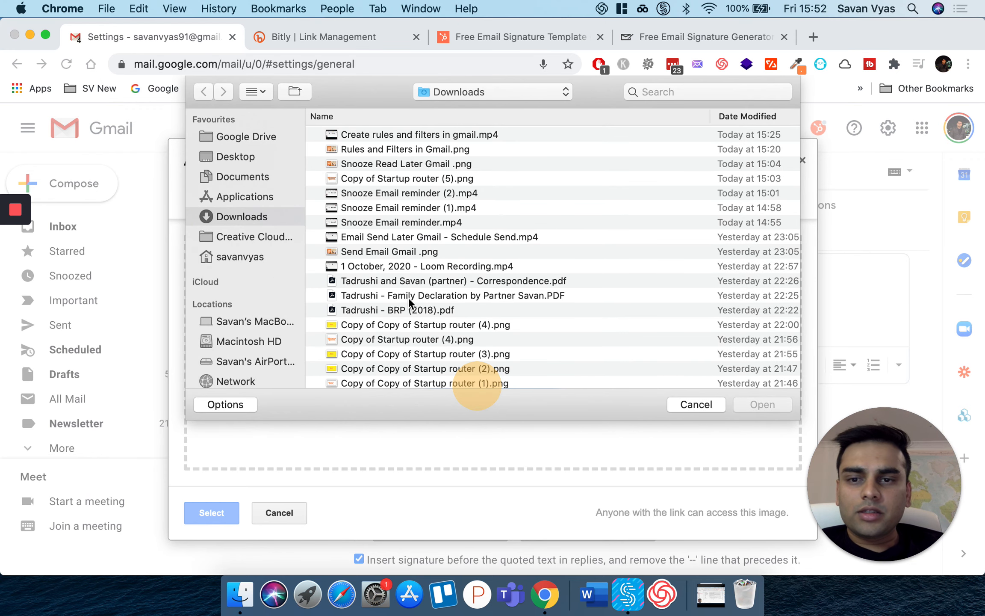
scroll(408, 297, "down", 3)
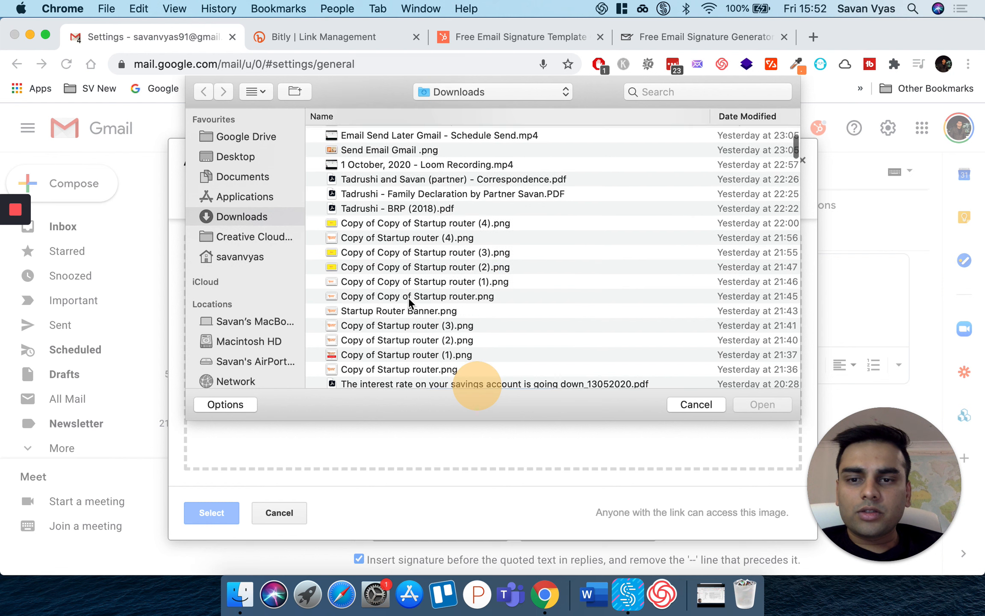
double_click(384, 366)
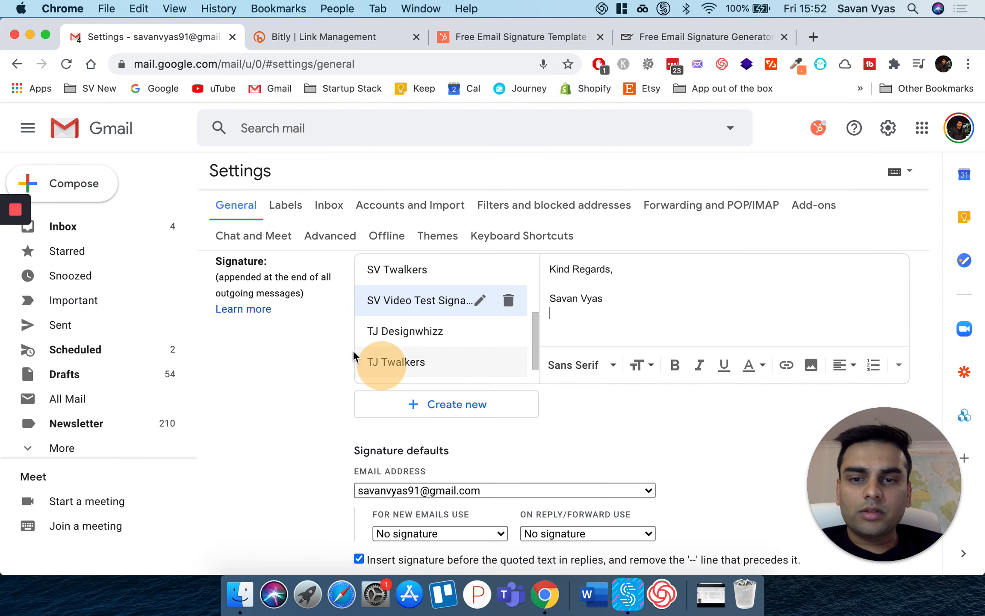
scroll(623, 310, "up", 2)
- Select the Startup Router logo in the signature and enter startuprouter.substack.com as the web address of its link
left_click(586, 324)
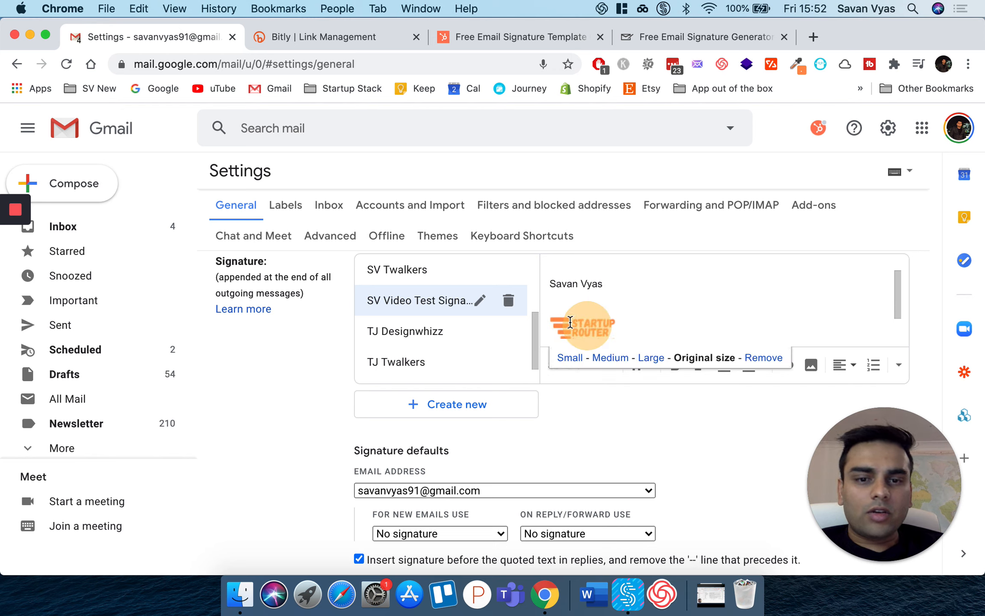
left_click(687, 273)
left_click(577, 321)
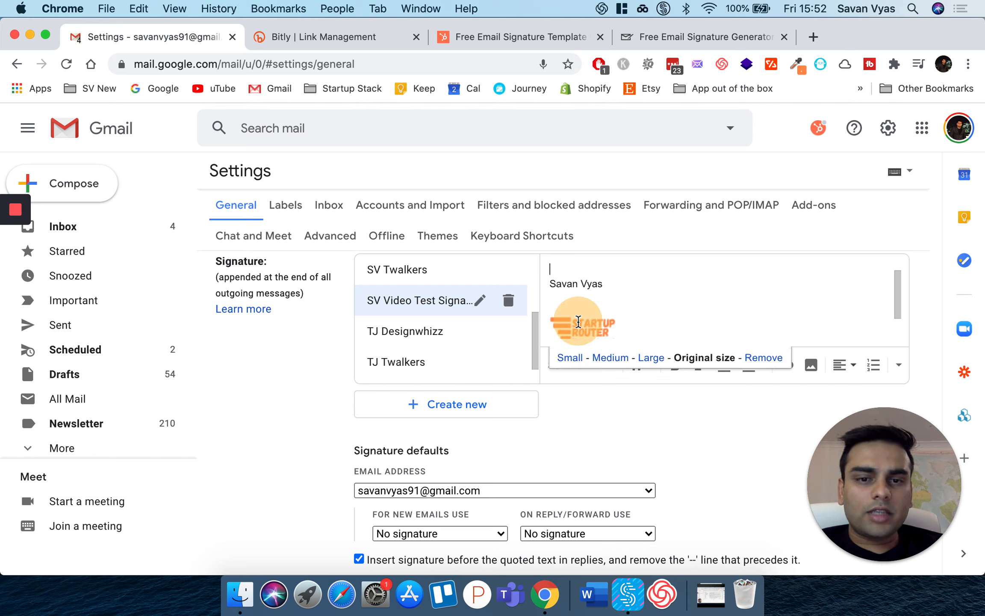
left_click(849, 319)
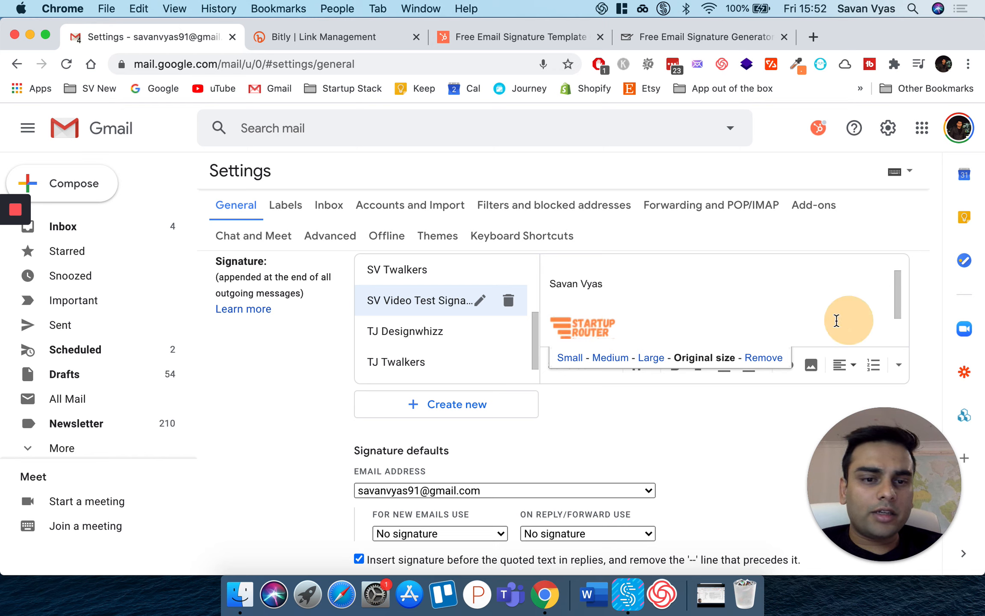
left_click(594, 309)
left_click_drag(627, 322, 548, 323)
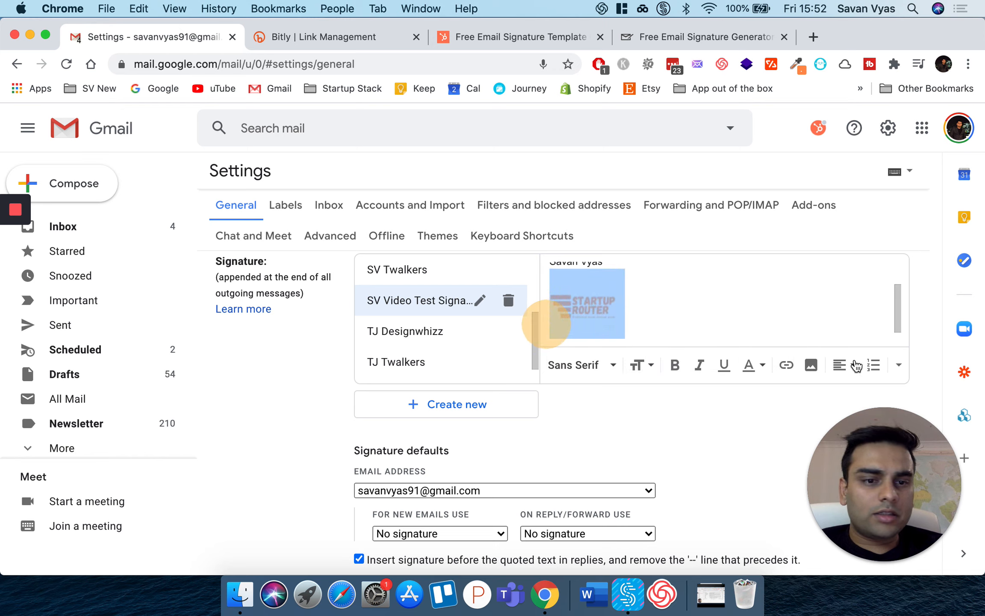
left_click(786, 365)
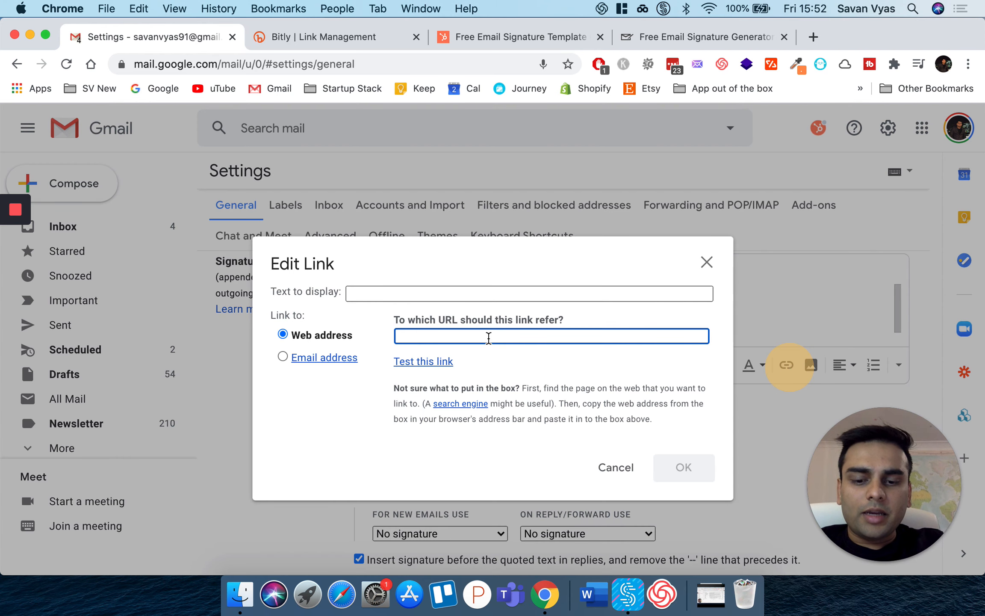
type("startuprouter.substack.com")
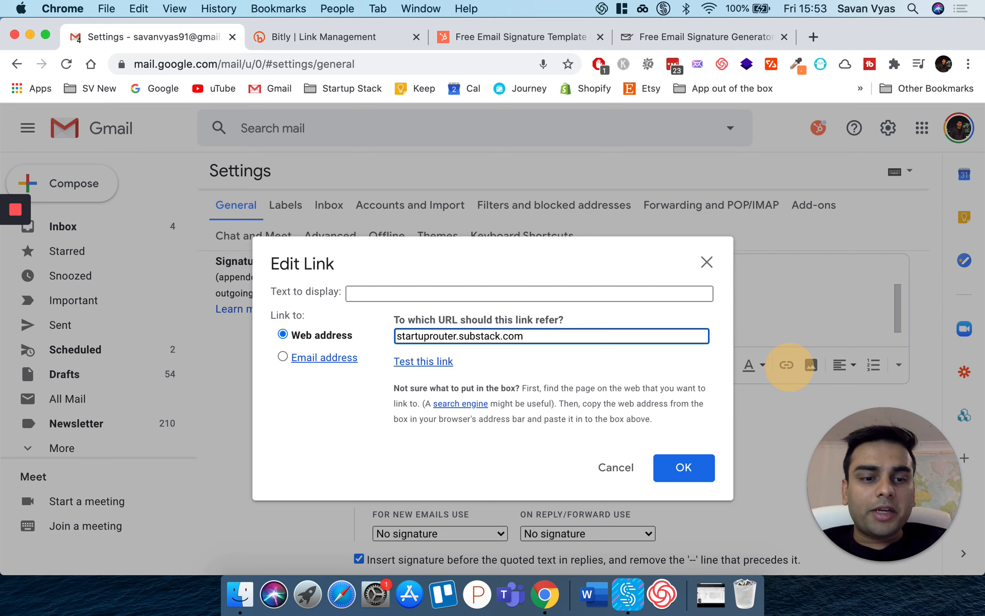
left_click_drag(525, 336, 370, 333)
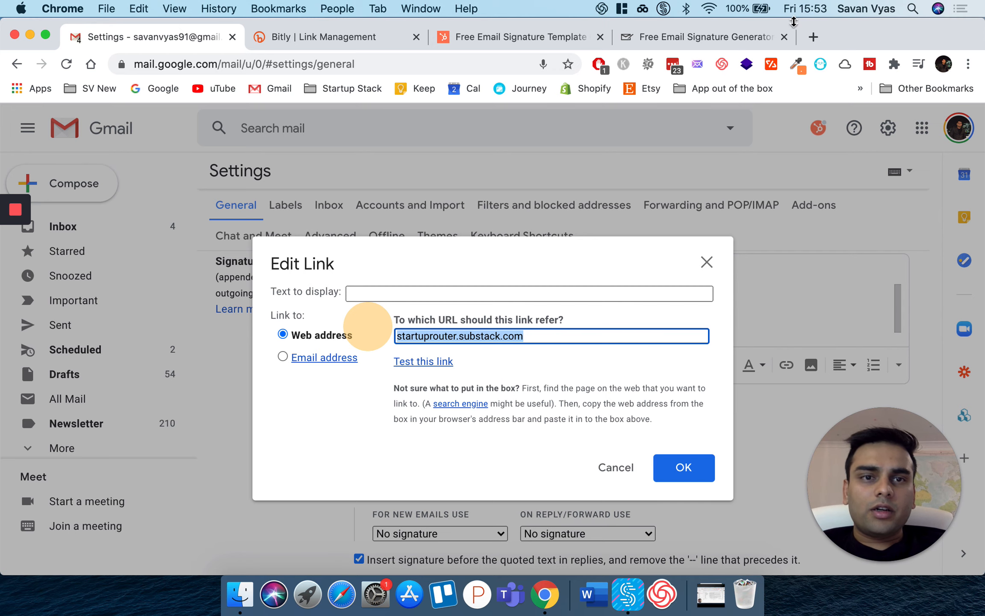
- Open startuprouter.substack.com in a new browser tab and copy its base address without the page path
left_click(812, 41)
type("start")
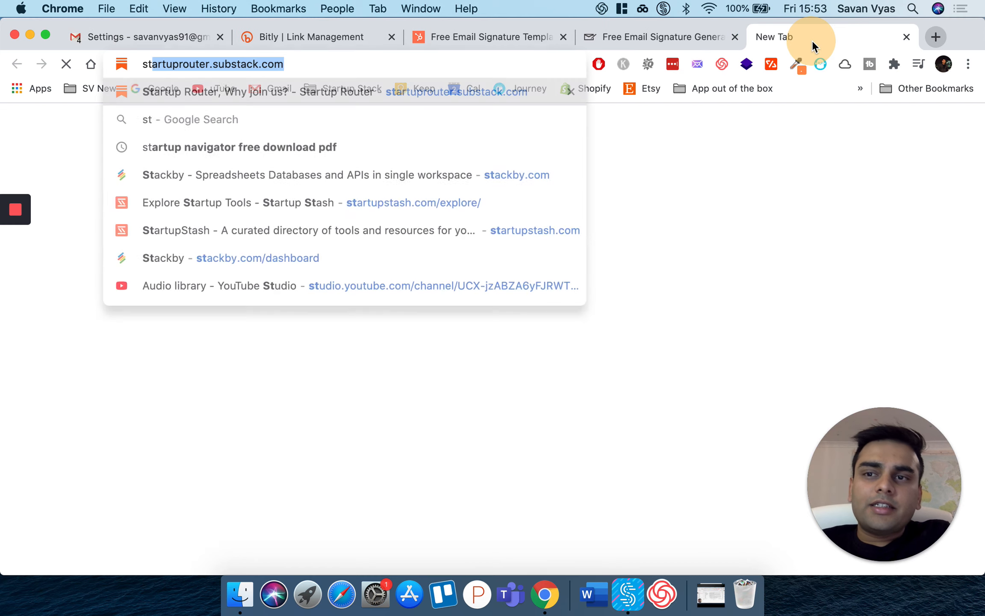
left_click(304, 67)
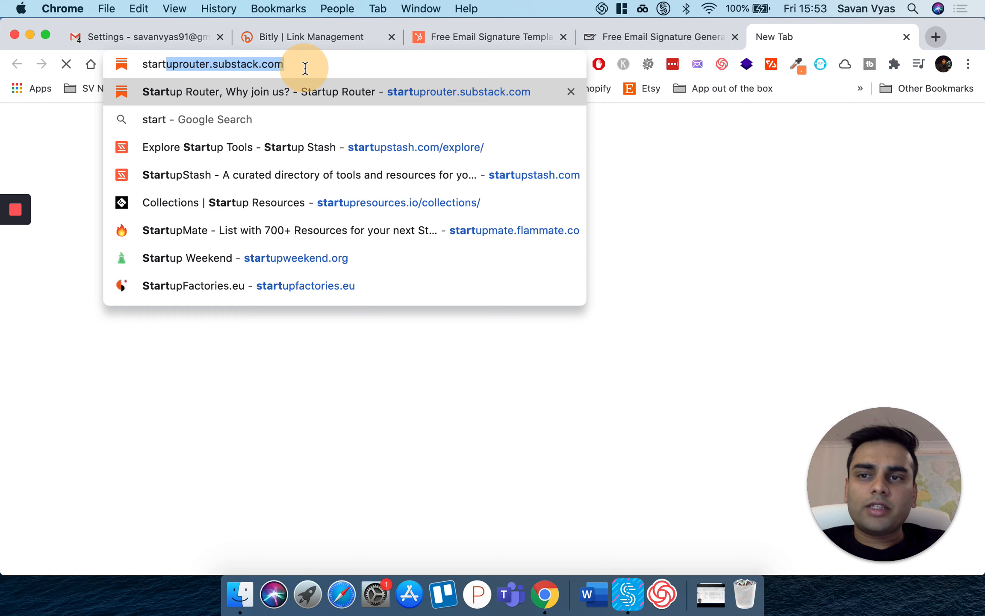
double_click(305, 66)
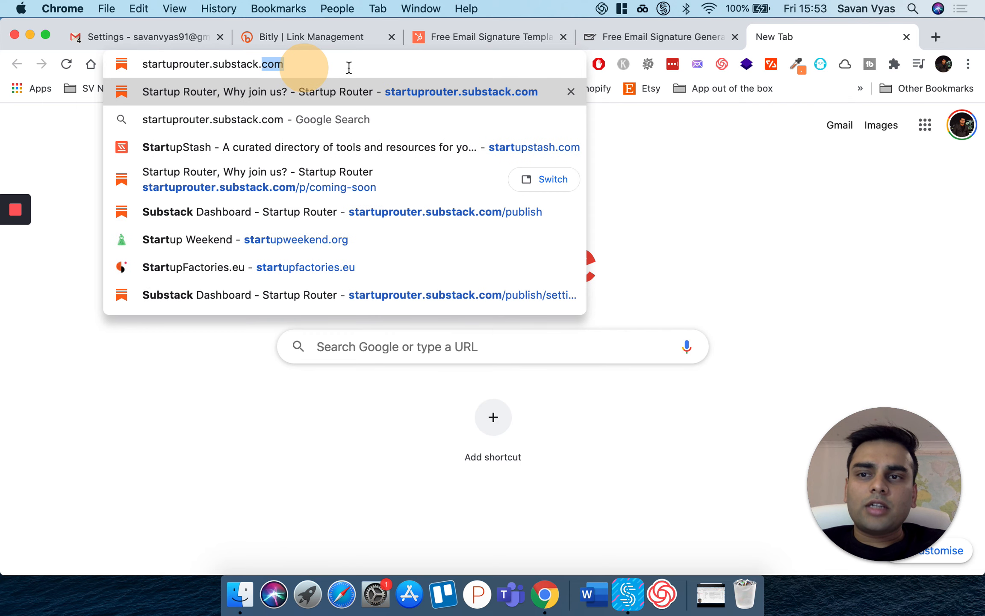
left_click(349, 67)
key("Return")
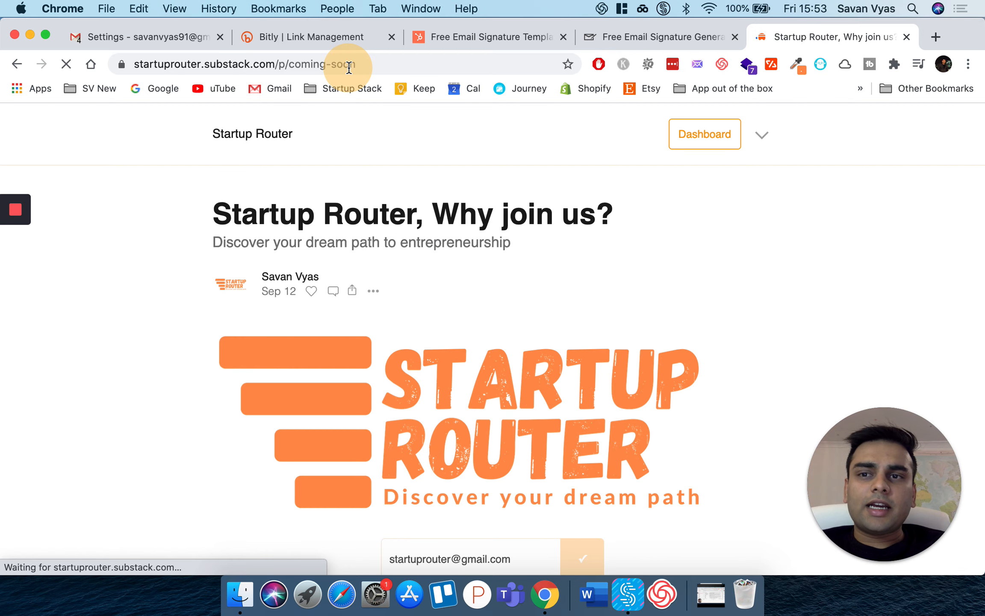
left_click(277, 64)
left_click_drag(99, 43, 88, 38)
key("super+c")
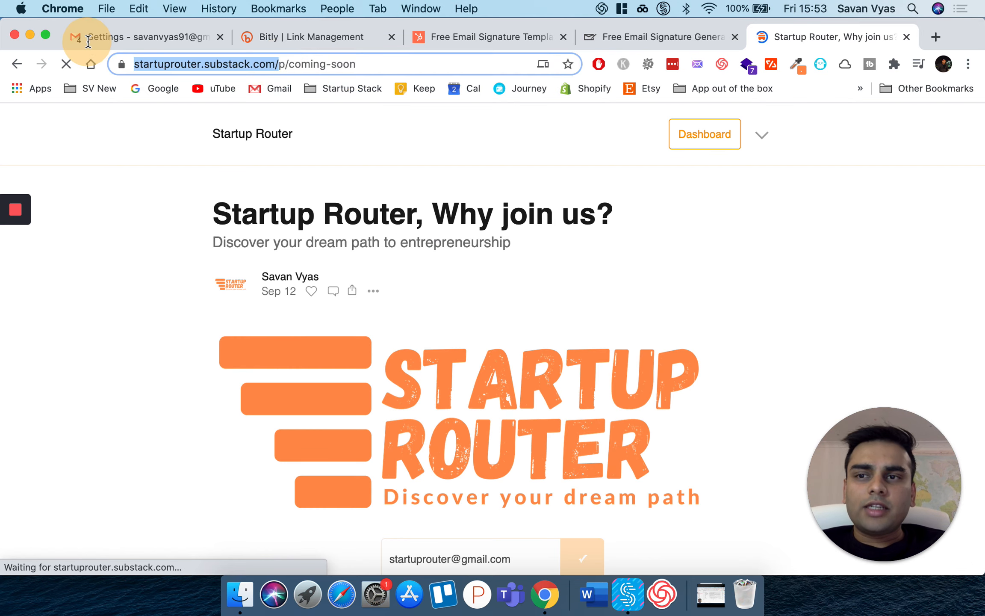
left_click(336, 40)
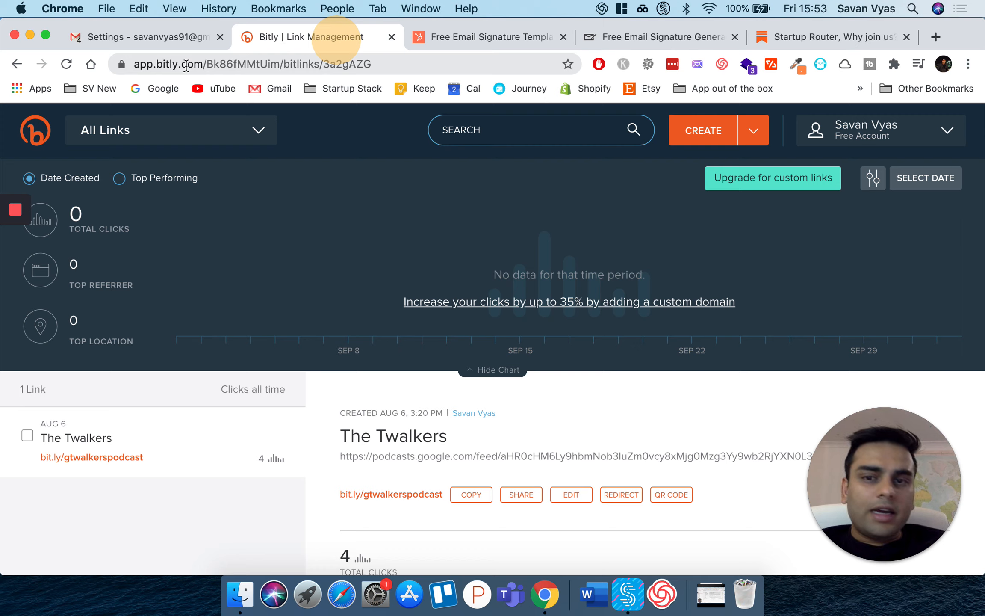
left_click(703, 143)
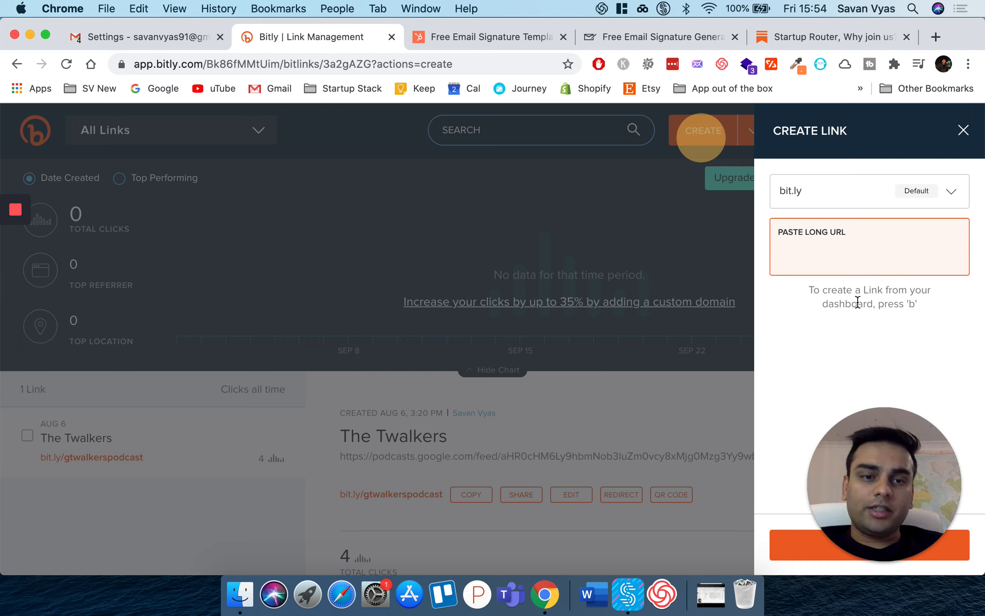
key("super+v")
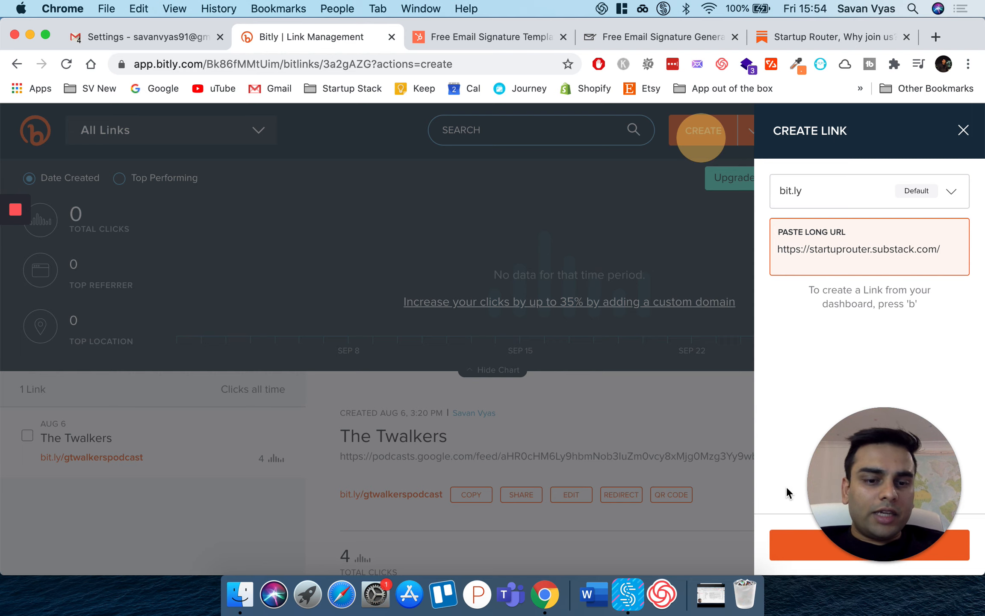
left_click(790, 551)
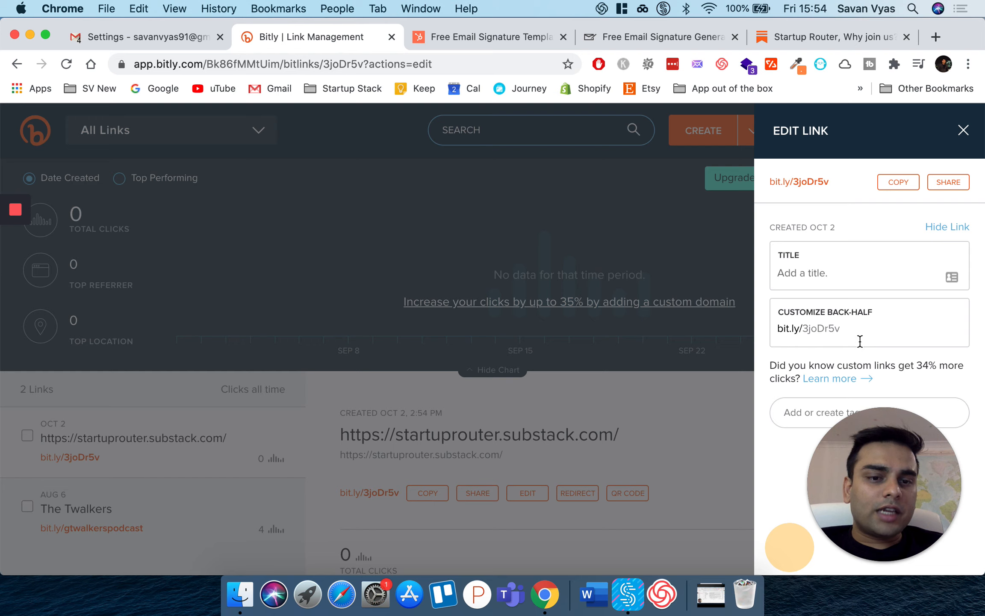
- Give the new short link the title "Substack"
double_click(842, 330)
left_click(843, 268)
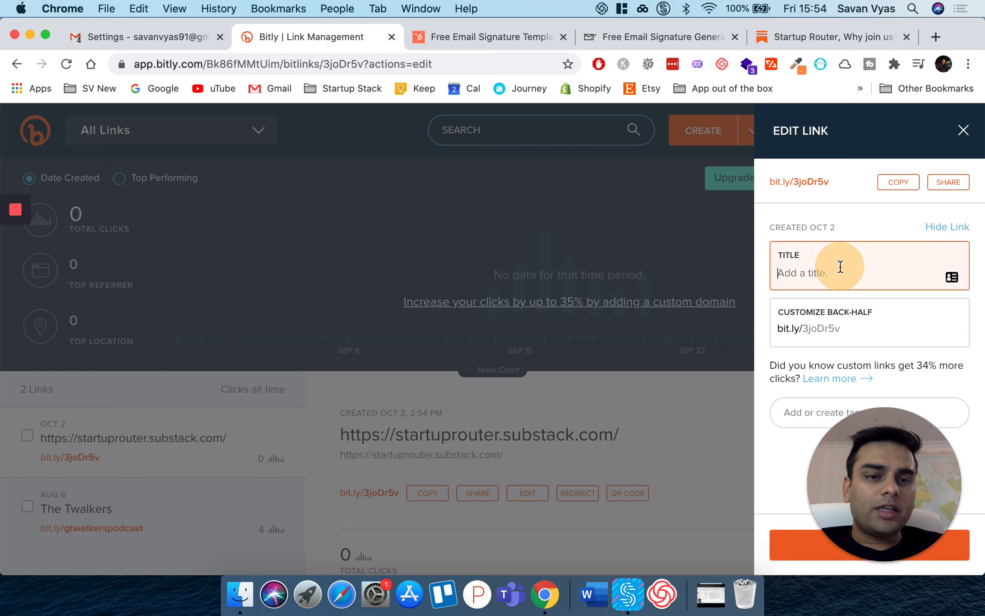
type("S")
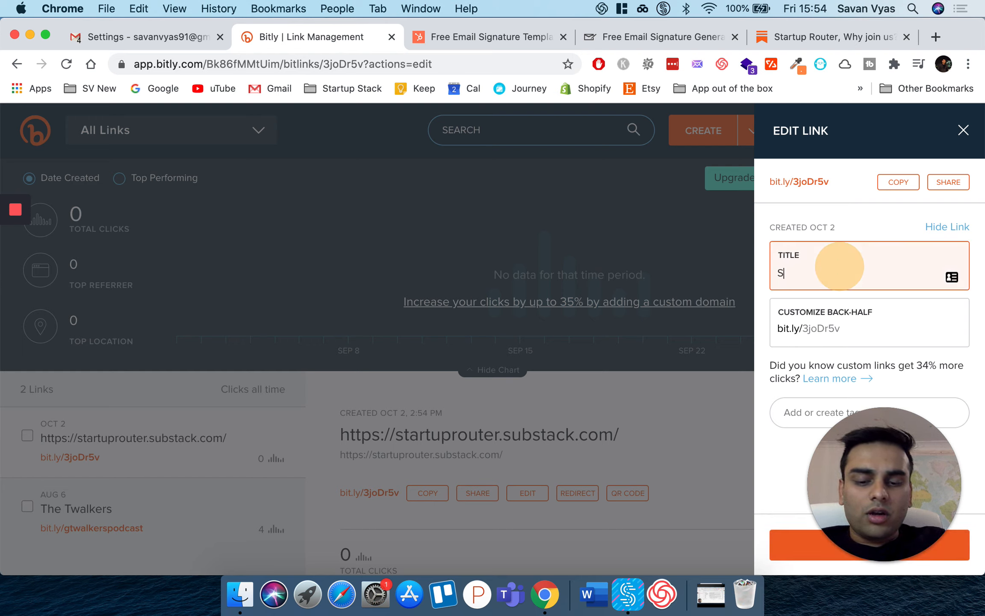
type("ubstack")
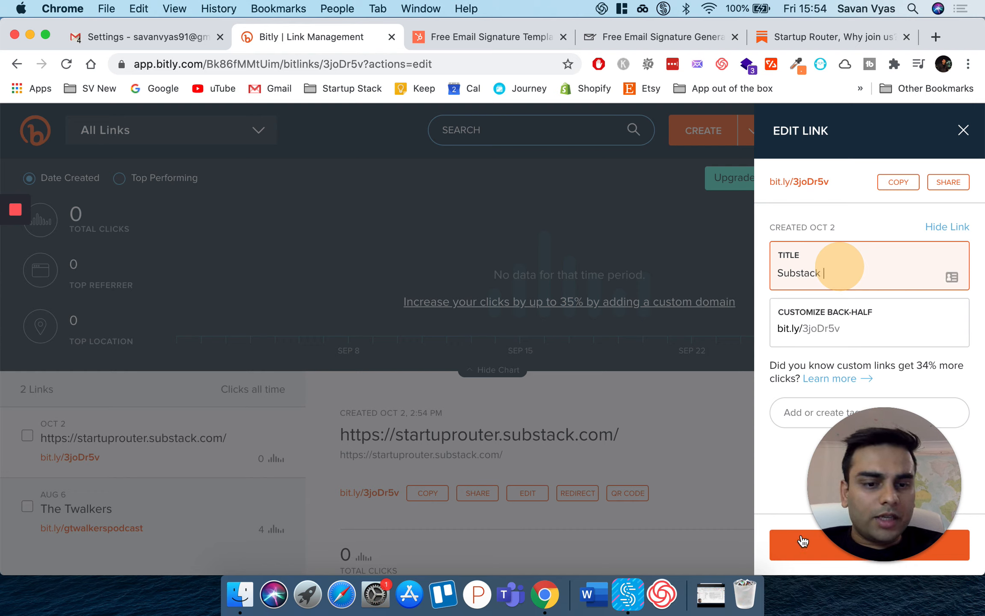
- Customize the short link's back-half as "SVsubstack" and save the edited link
double_click(841, 332)
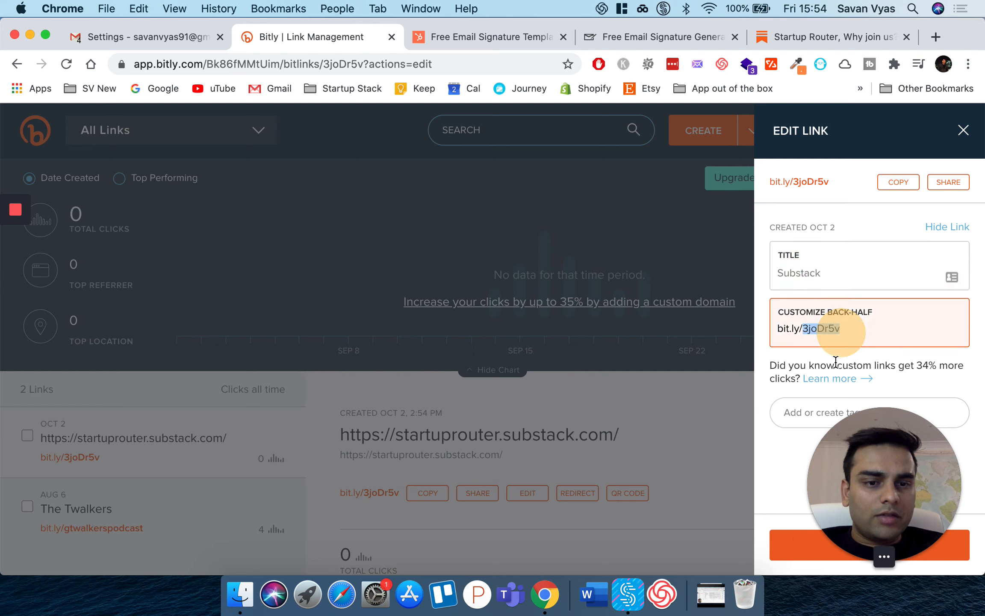
left_click_drag(924, 486, 665, 494)
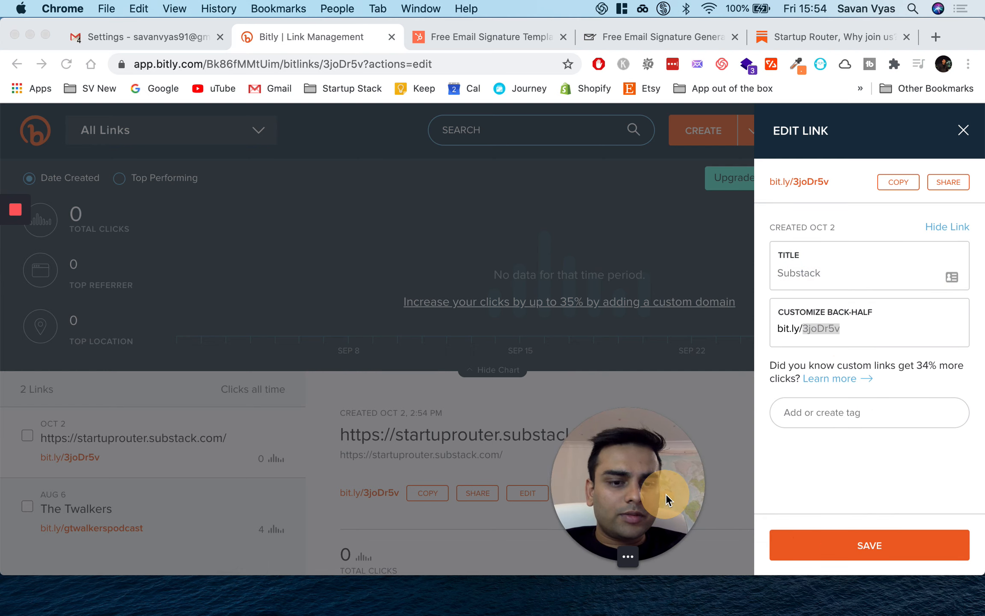
left_click(875, 550)
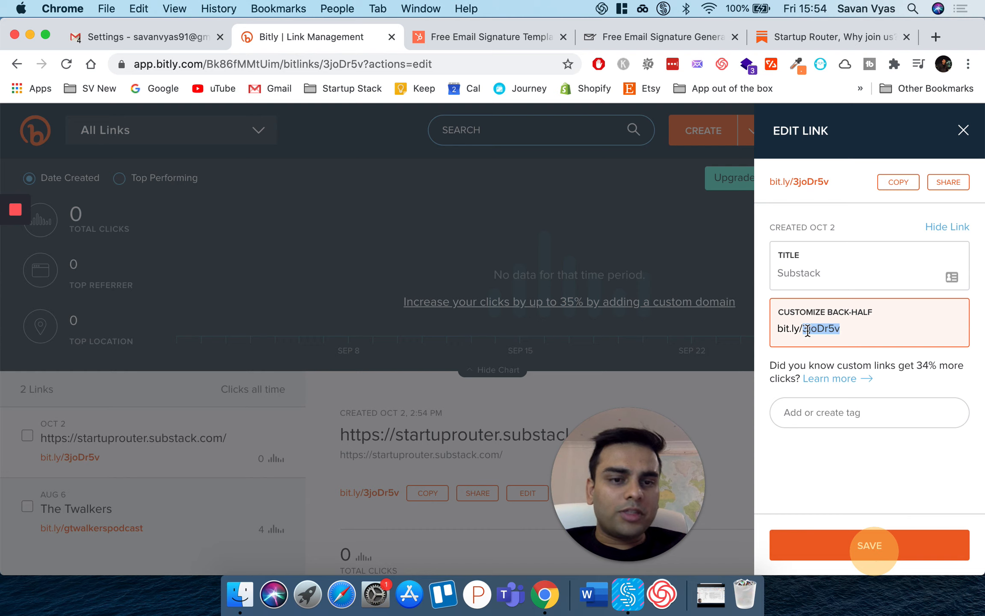
left_click(849, 329)
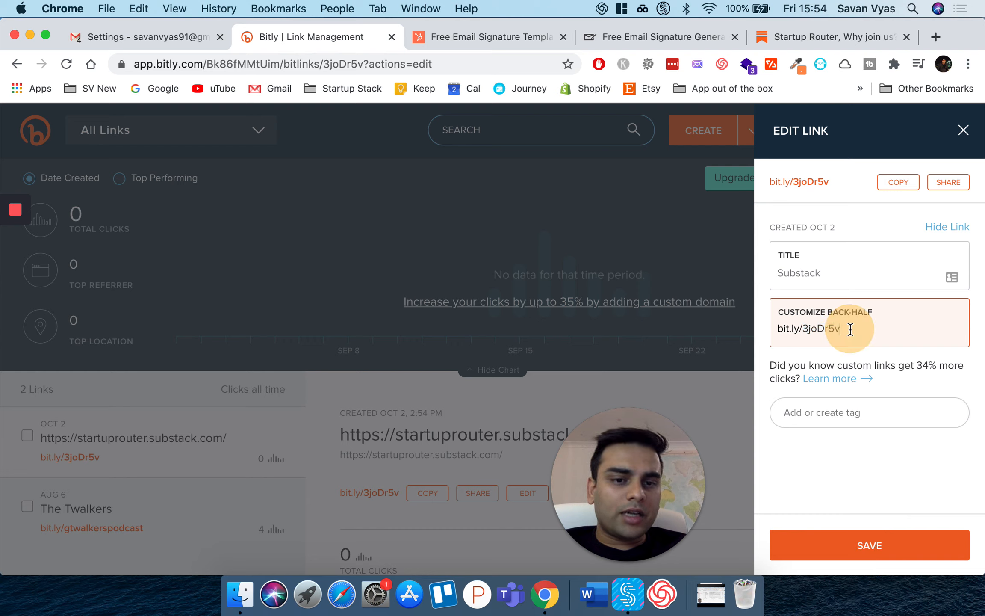
double_click(818, 330)
type("SVsubscs")
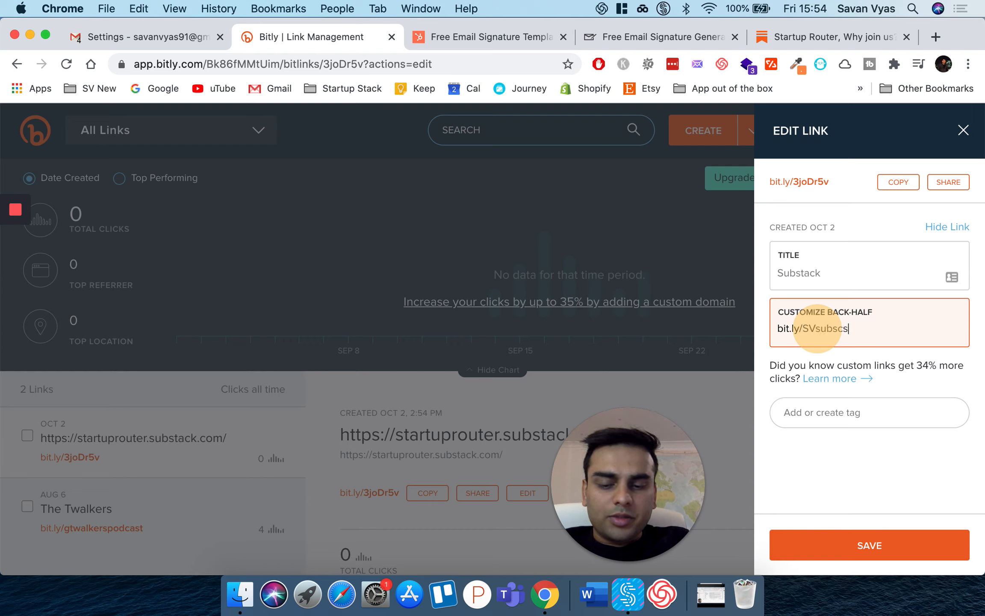
key("BackSpace")
key("BackSpace")
type("tack")
left_click(818, 552)
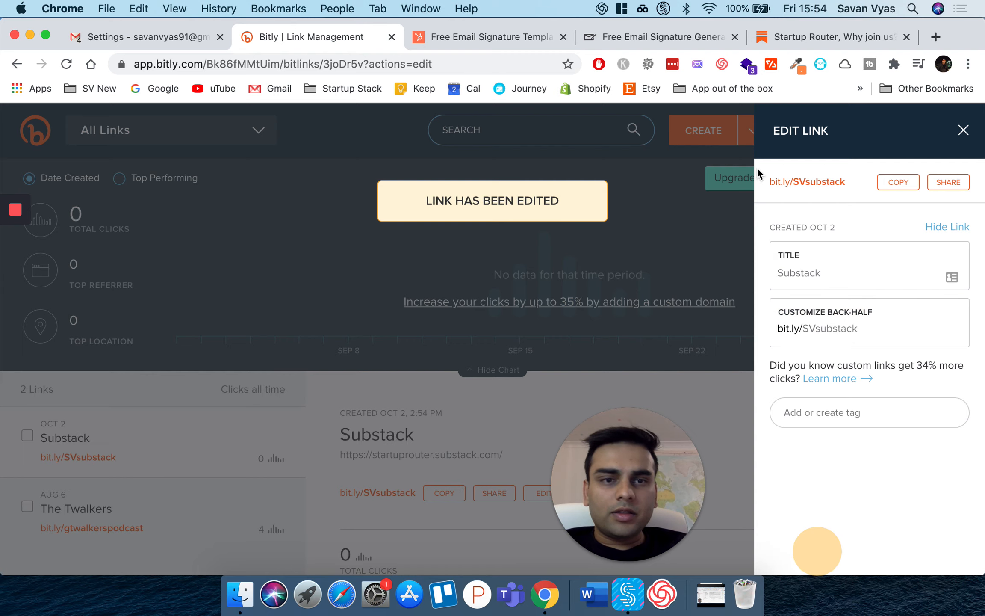
- Open the bit.ly/SVsubstack short link and copy the address of the page it leads to
left_click(816, 184)
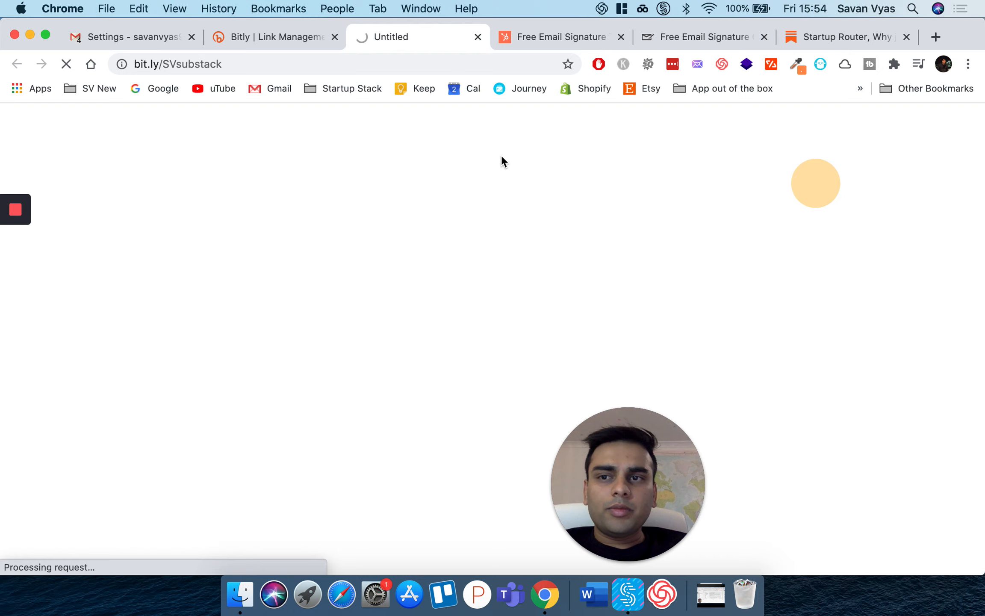
left_click(136, 64)
key("super+c")
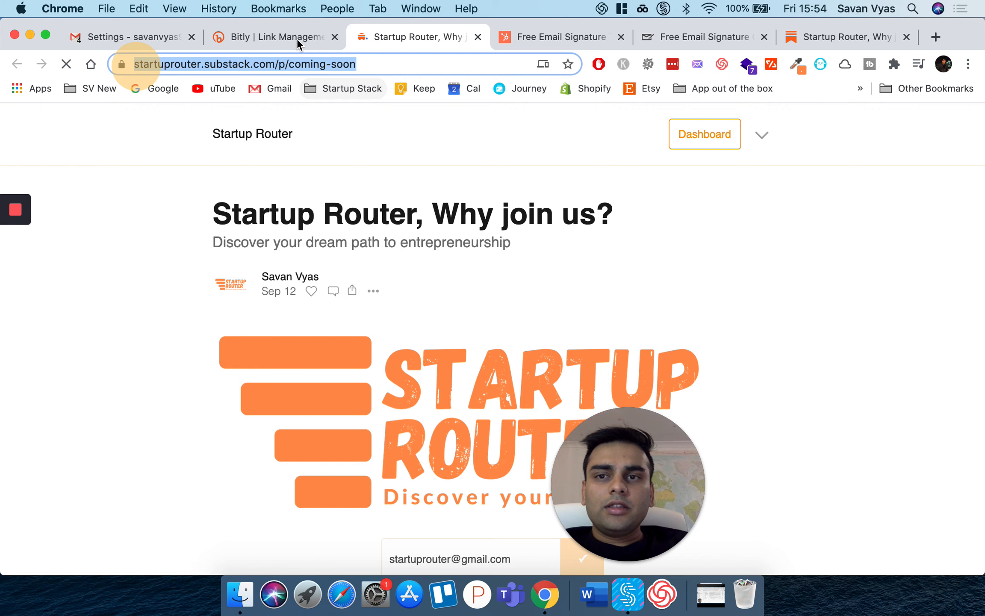
left_click(297, 38)
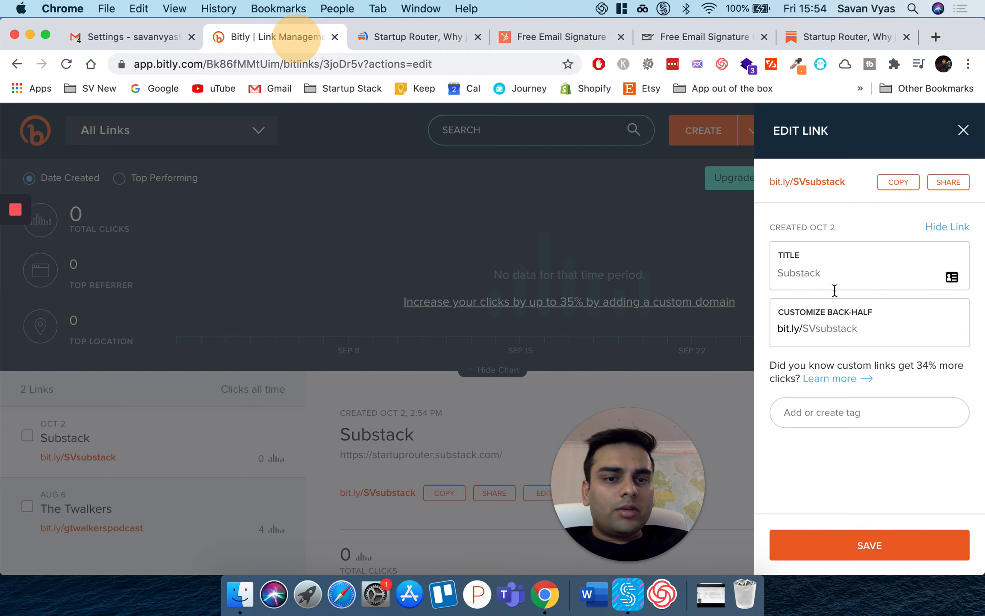
left_click(899, 184)
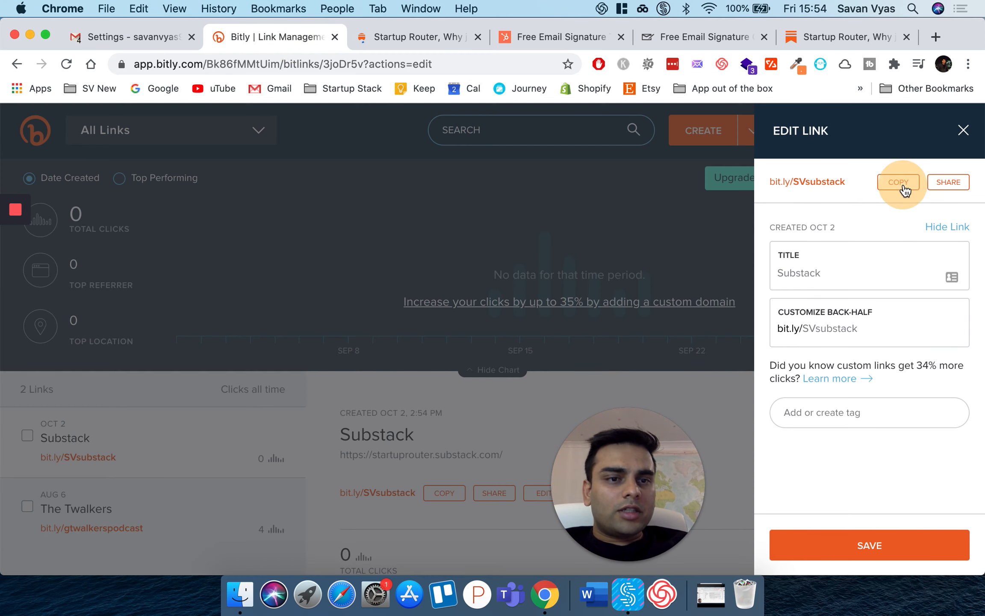
left_click(114, 37)
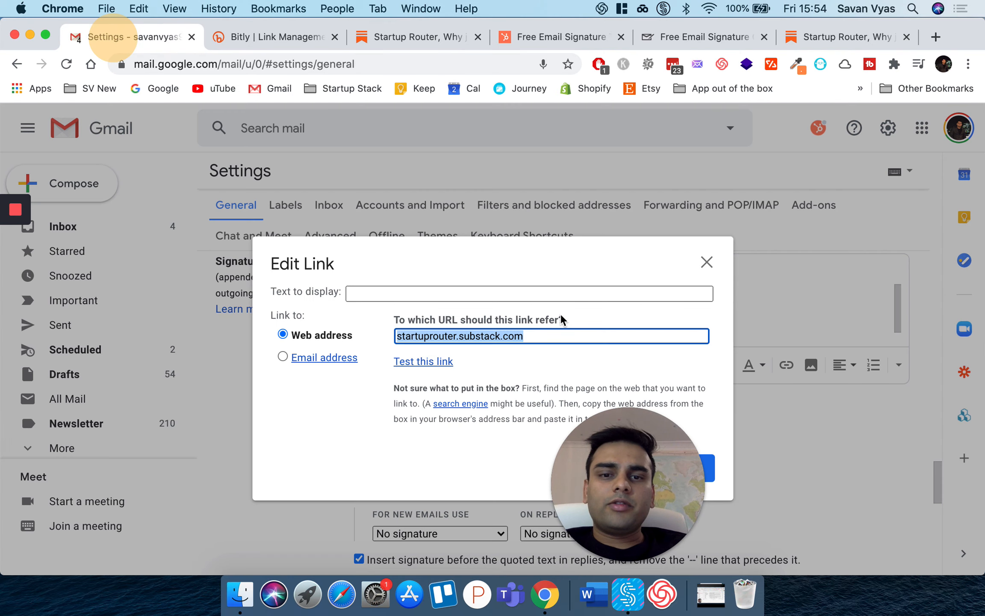
key("super+v")
- Apply the short link to the signature logo and check the link attached to the image
left_click_drag(629, 463, 806, 463)
left_click_drag(868, 453, 953, 171)
left_click(450, 336)
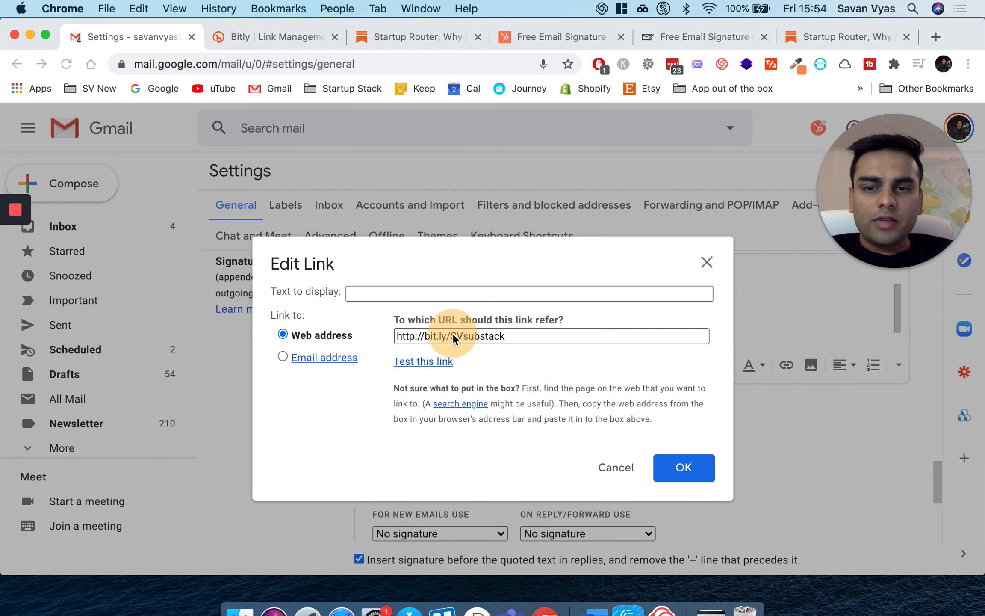
key("super+a")
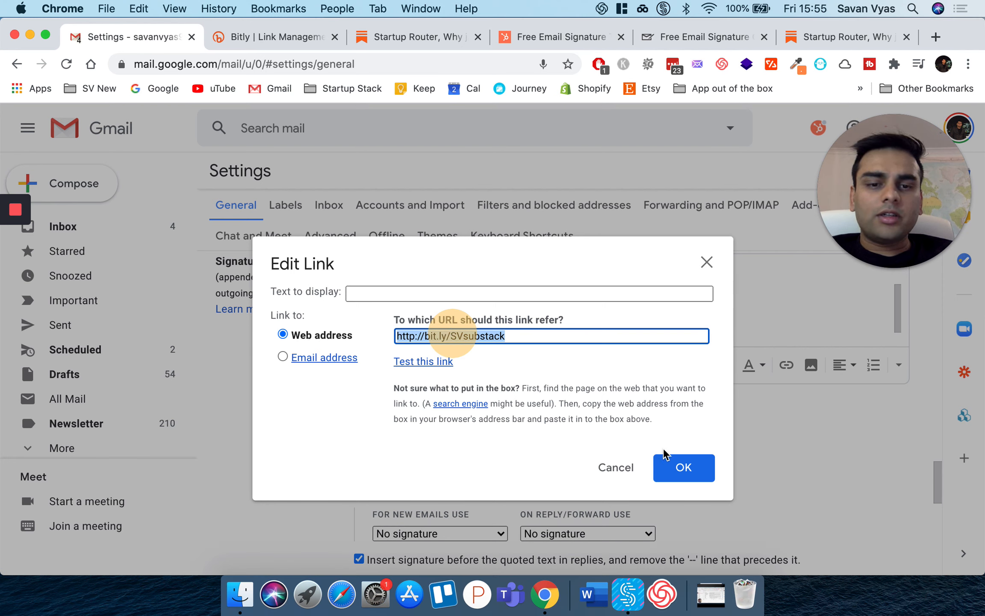
left_click(680, 475)
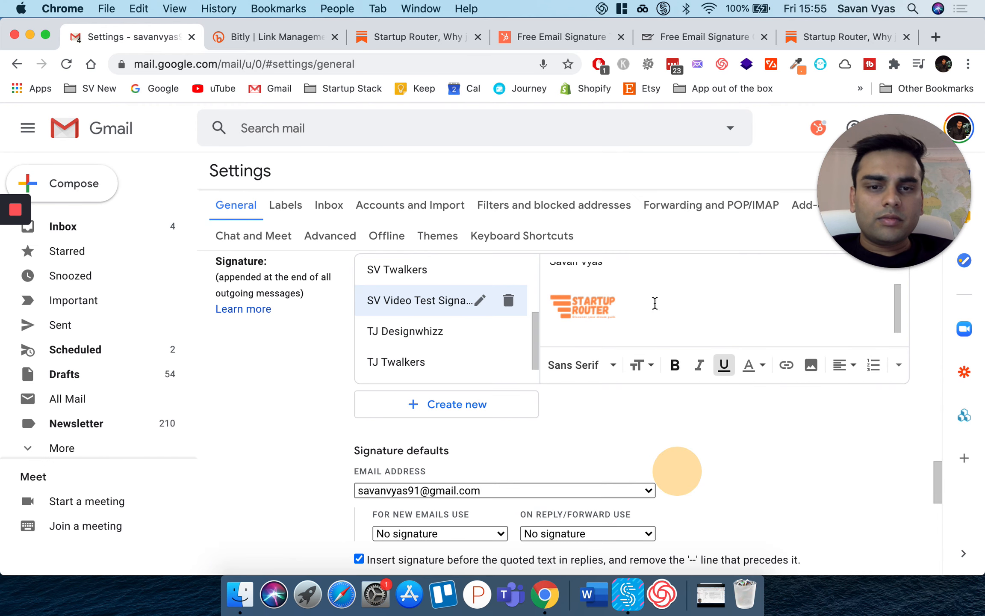
left_click(589, 304)
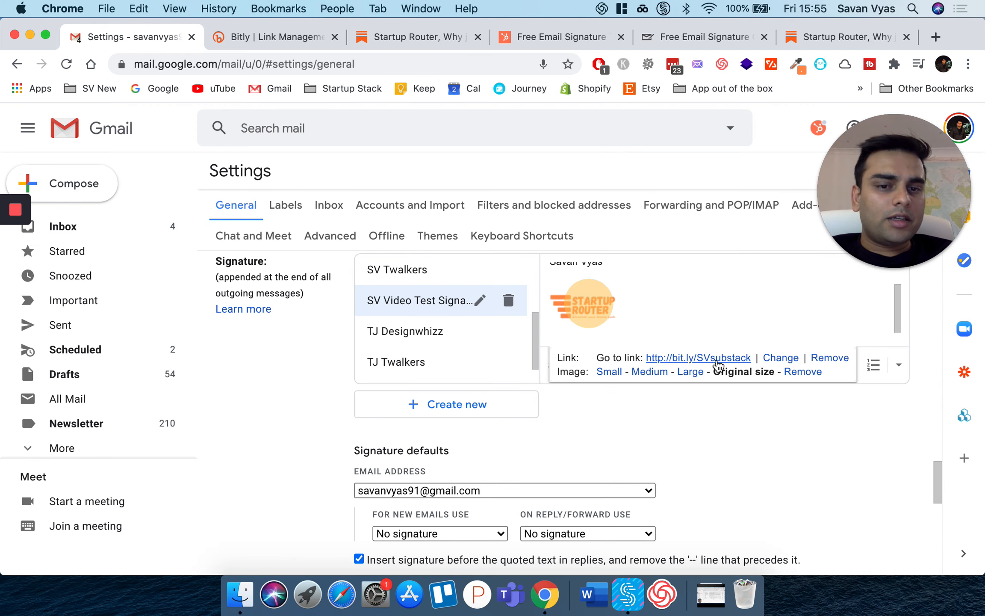
scroll(678, 280, "up", 2)
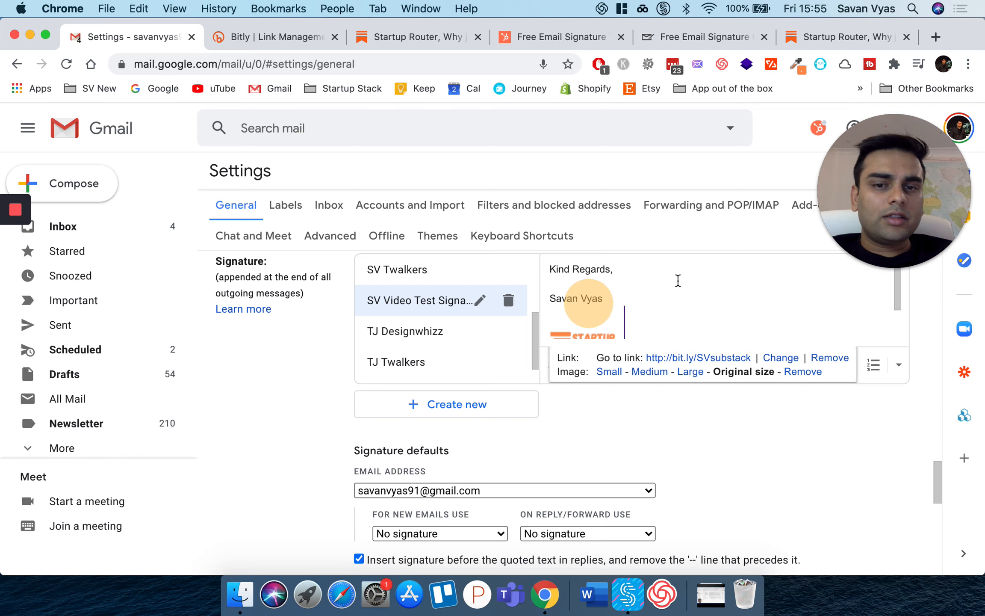
- Save the changed Gmail settings with the new signature and return to the inbox
left_click(645, 299)
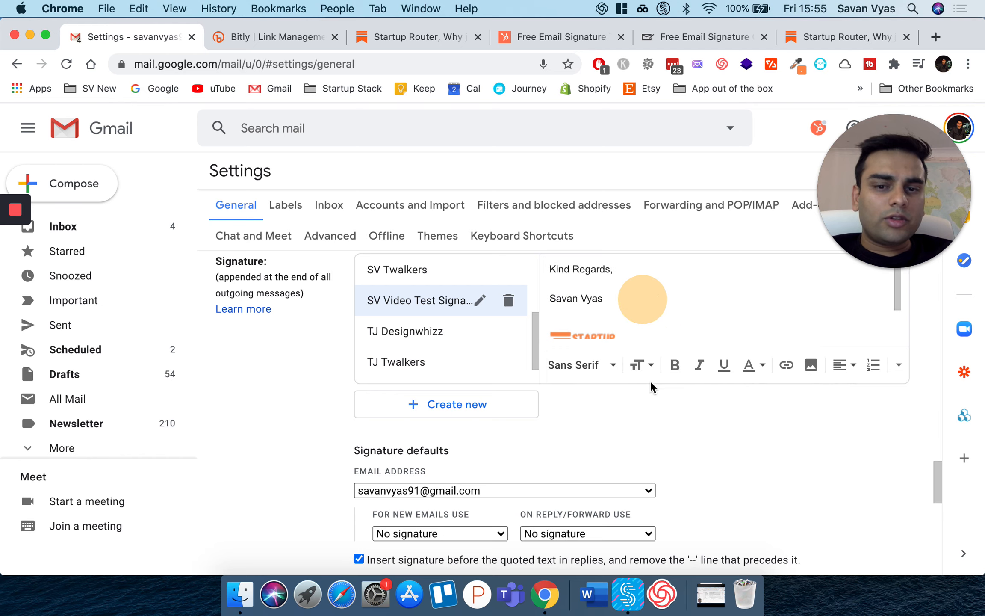
scroll(668, 391, "down", 10)
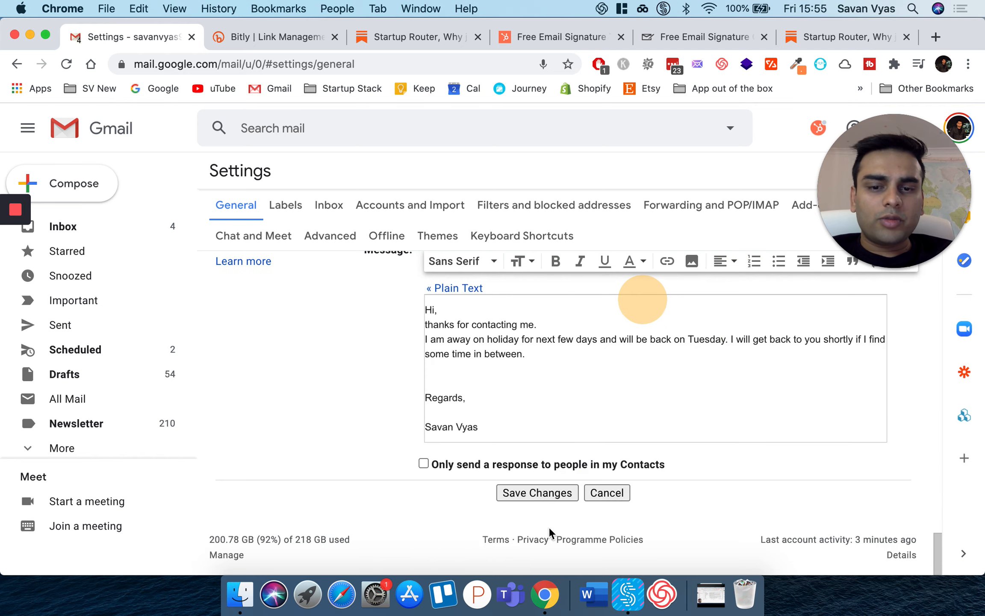
left_click(522, 490)
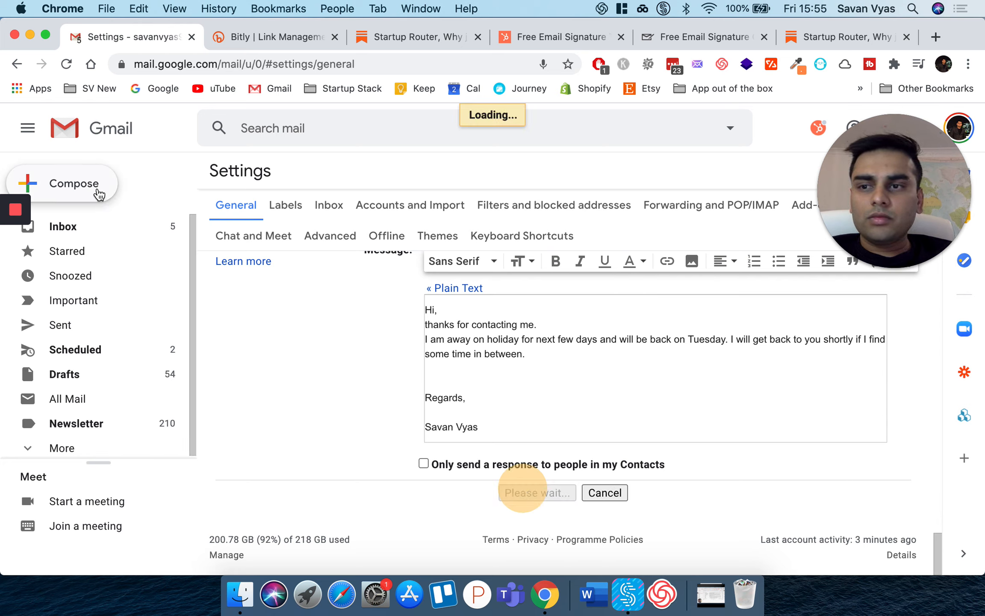
left_click(75, 233)
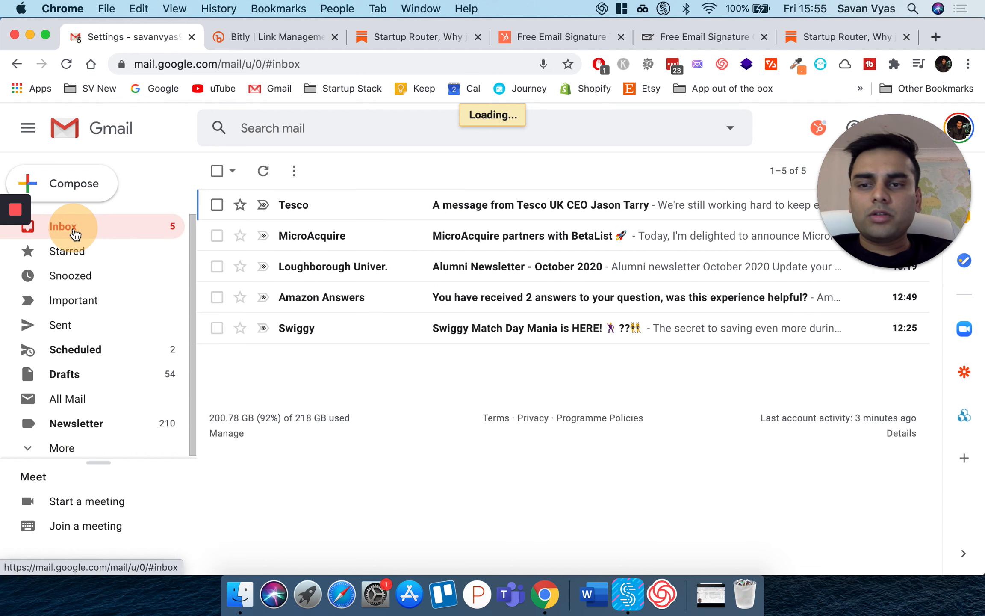
- Compose a new email with the "SV Video Test Signature" inserted and test the short link on its logo
left_click(78, 189)
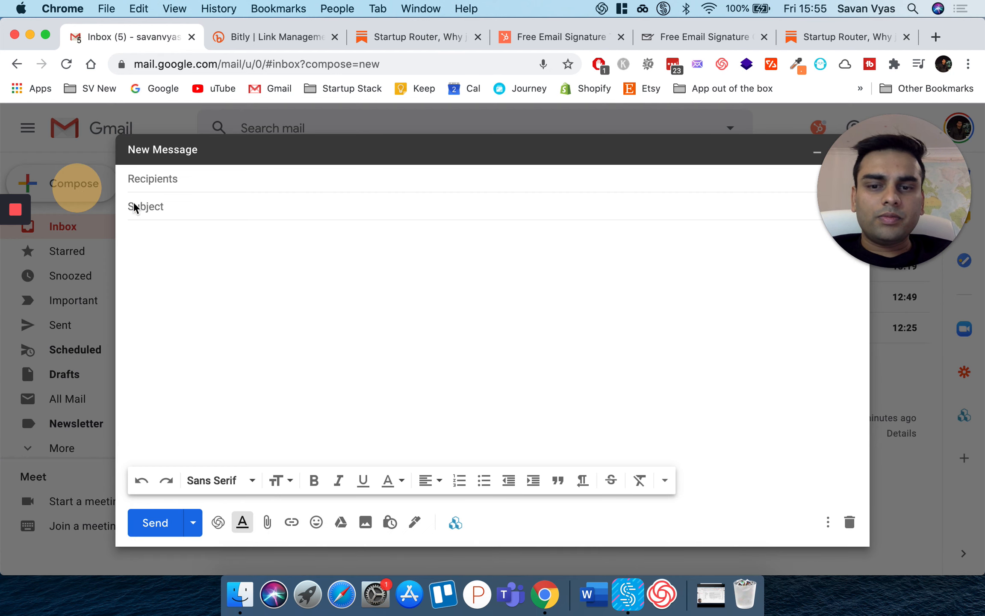
left_click(414, 521)
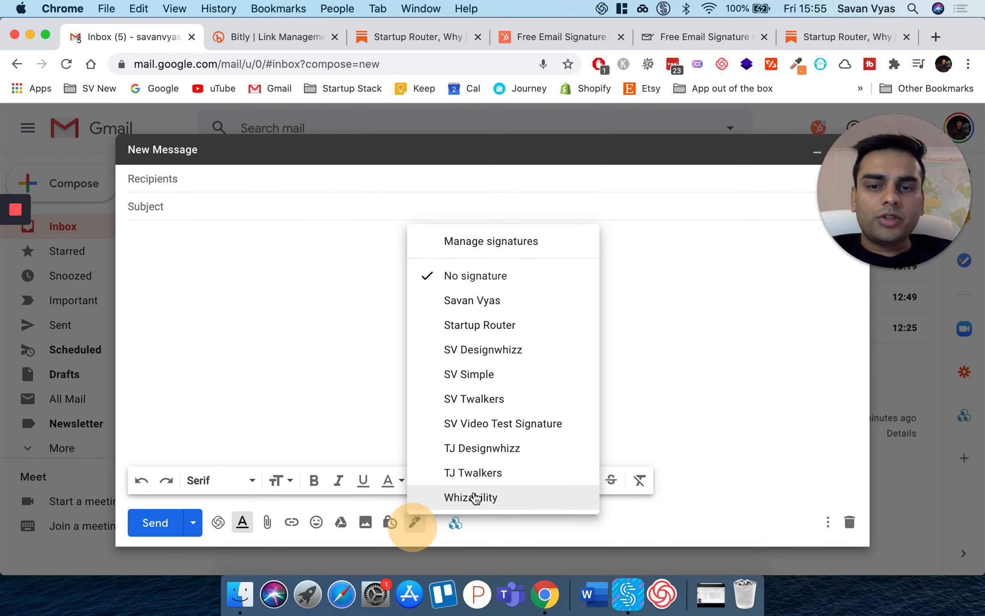
left_click(565, 428)
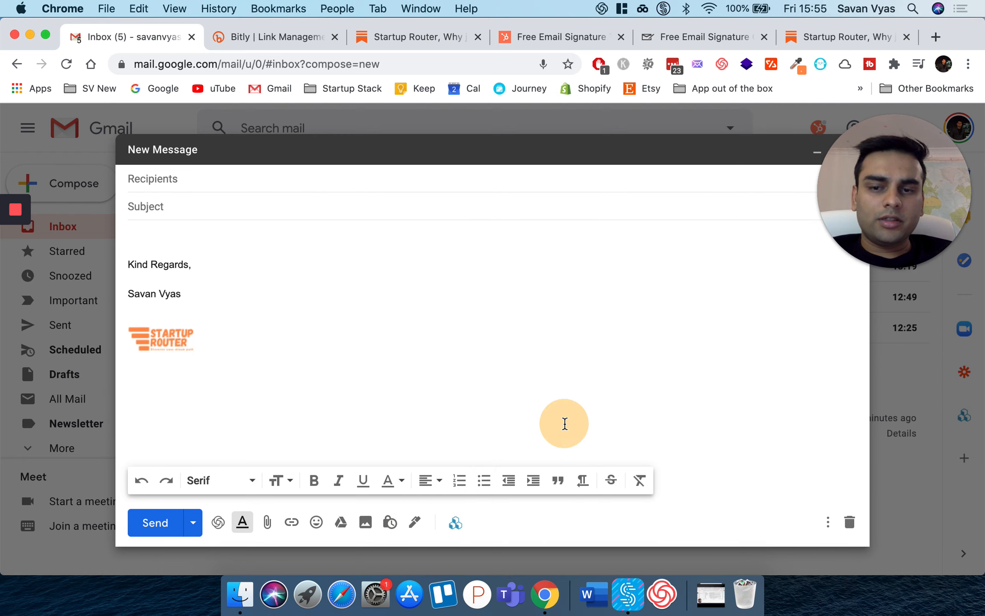
left_click(179, 336)
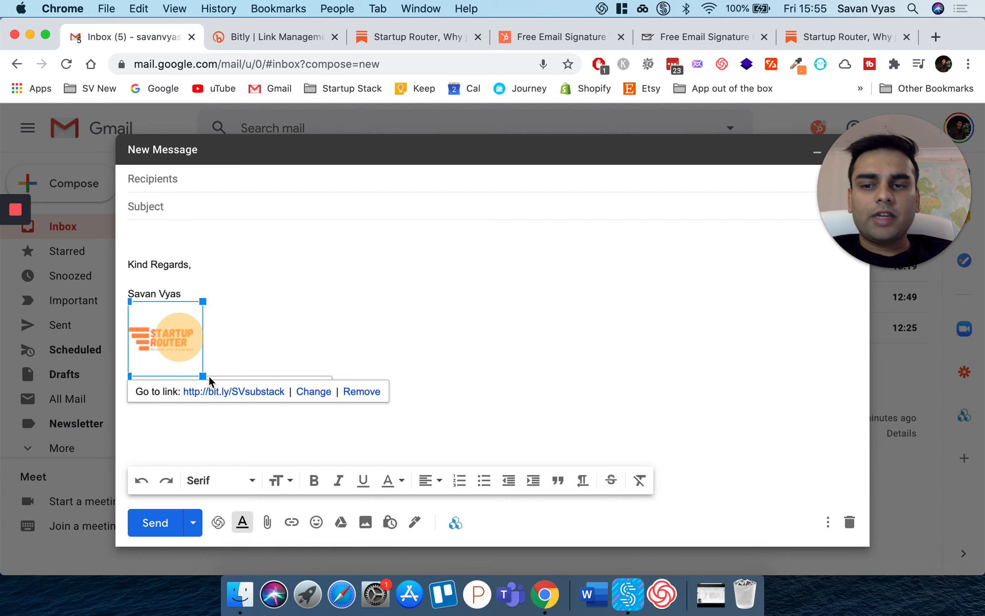
left_click(214, 393)
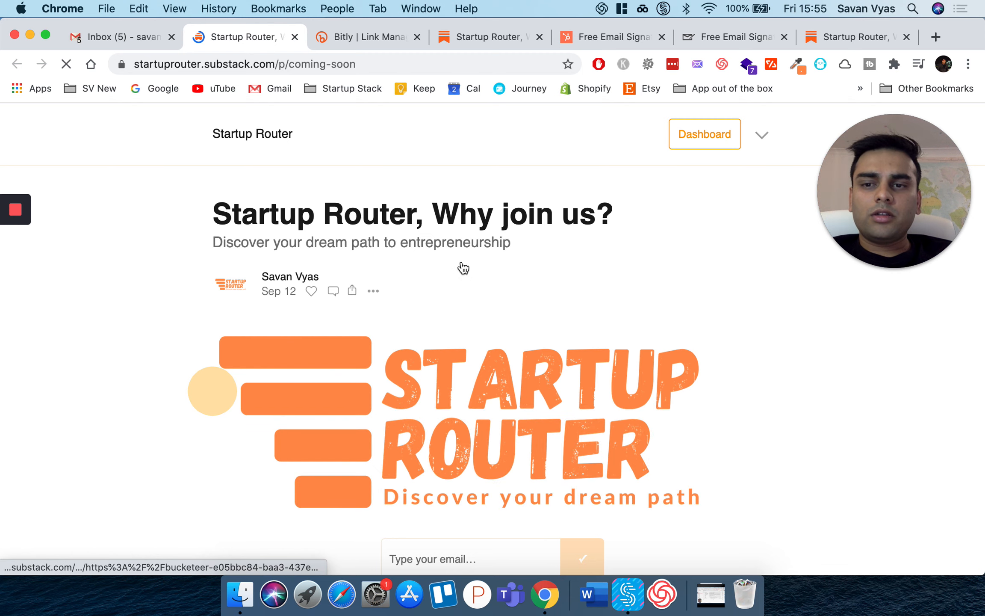
- Switch to Bitly, reload the SVsubstack link page and close the link editing pane
left_click(352, 33)
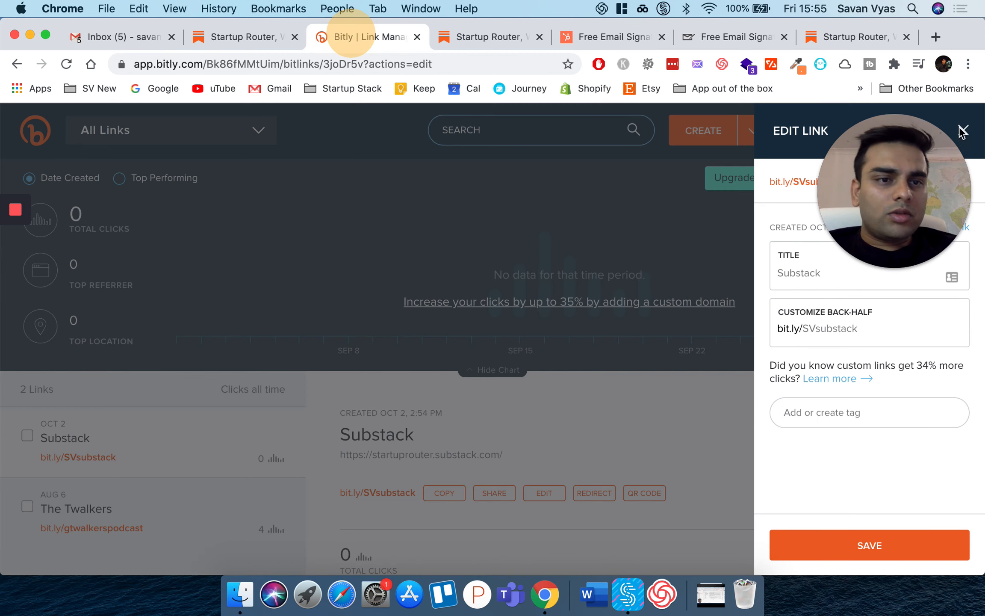
left_click(962, 131)
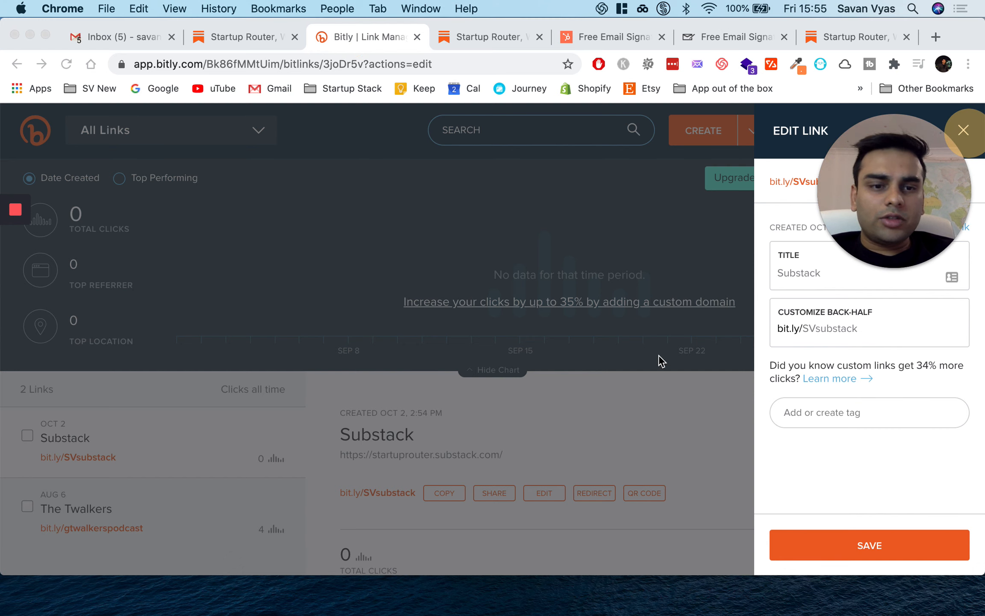
left_click(66, 64)
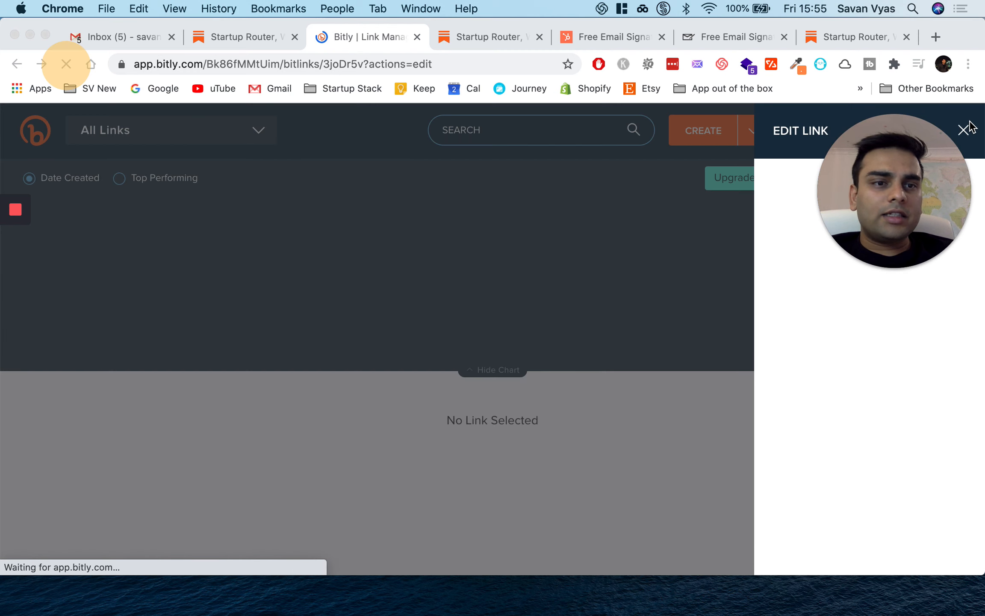
left_click(963, 131)
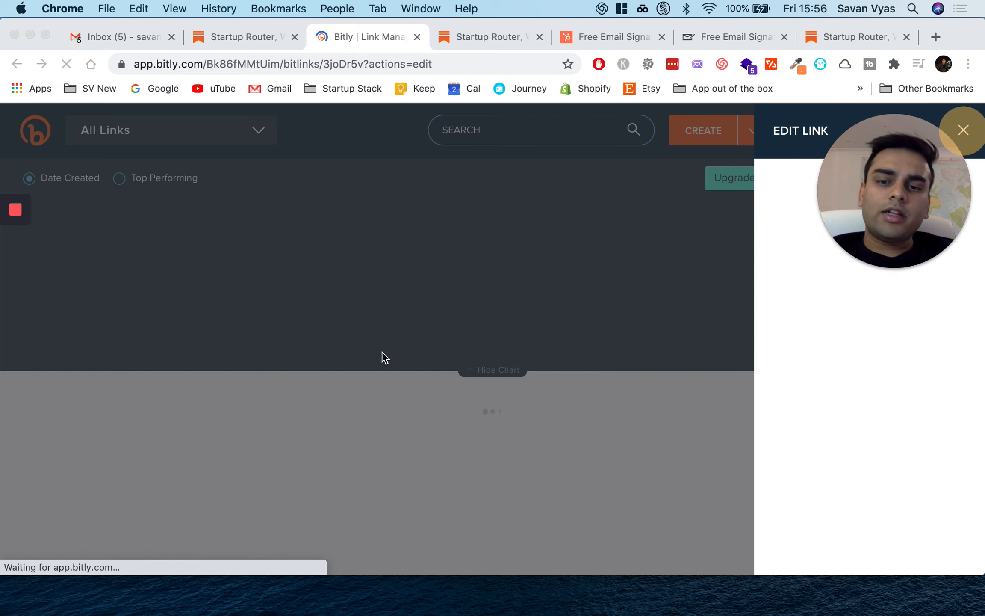
left_click(515, 434)
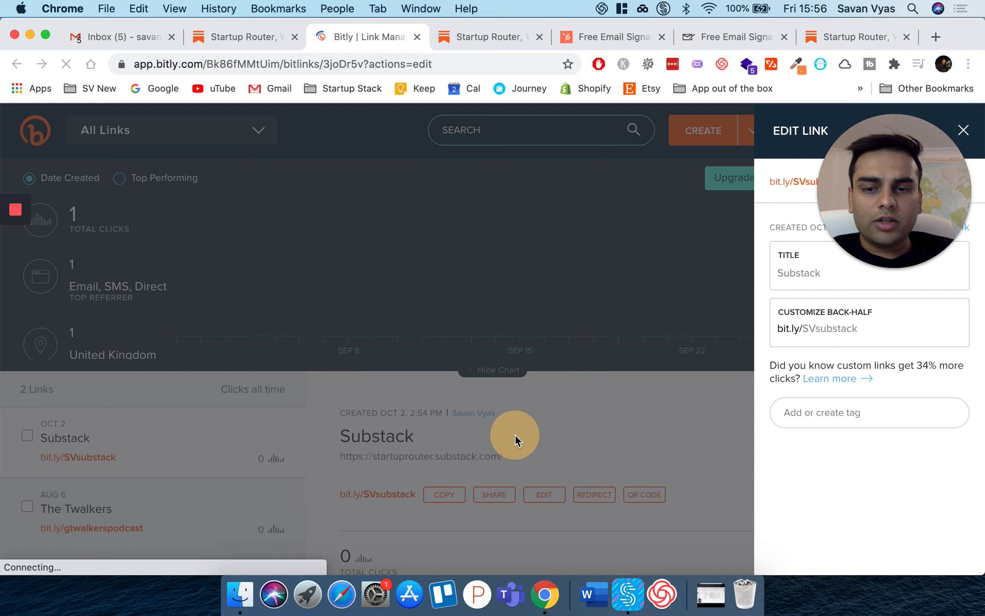
left_click(964, 129)
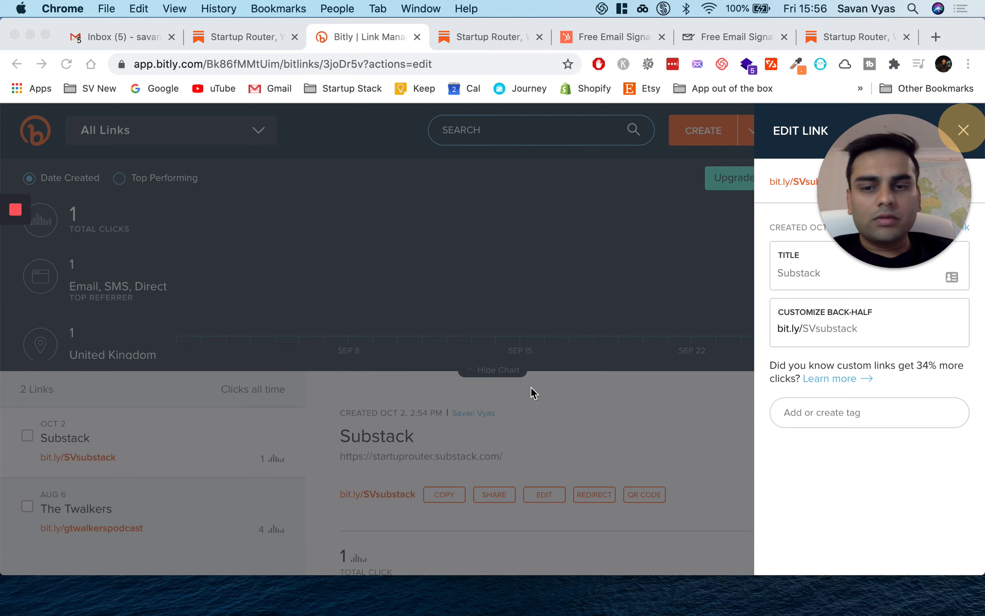
scroll(378, 496, "down", 1)
scroll(378, 495, "up", 1)
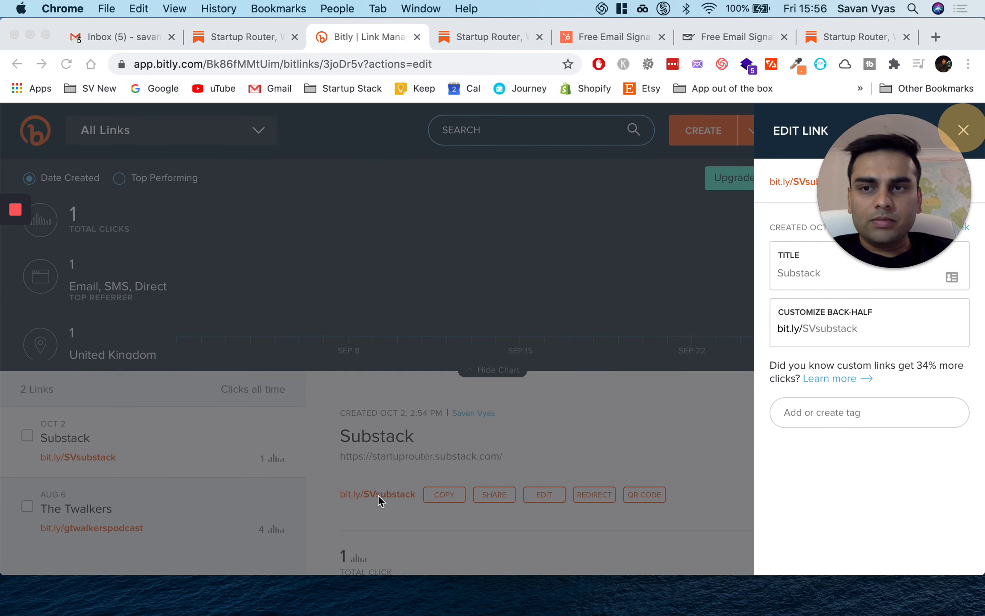
left_click_drag(875, 253, 876, 488)
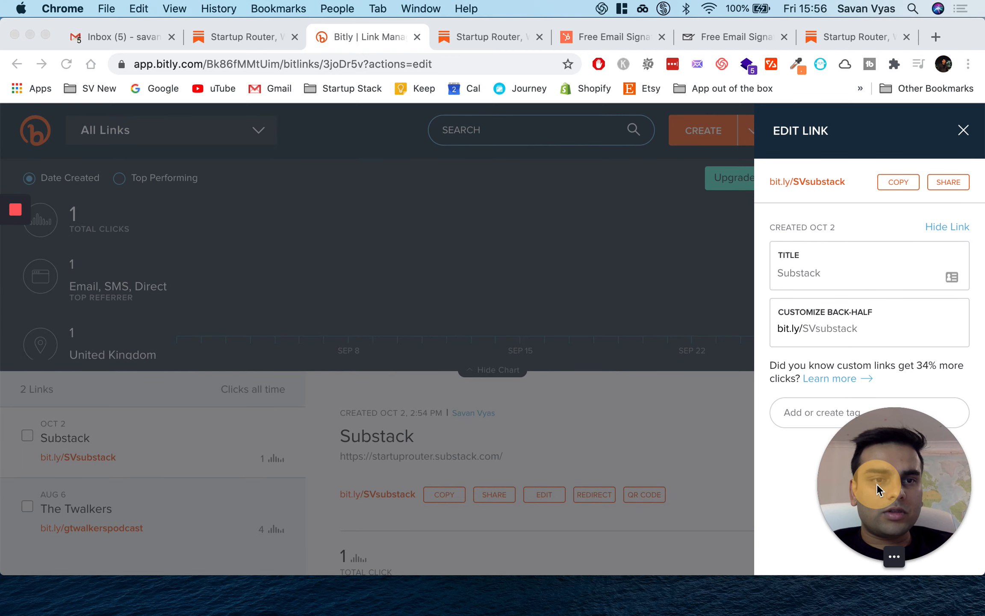
left_click(961, 134)
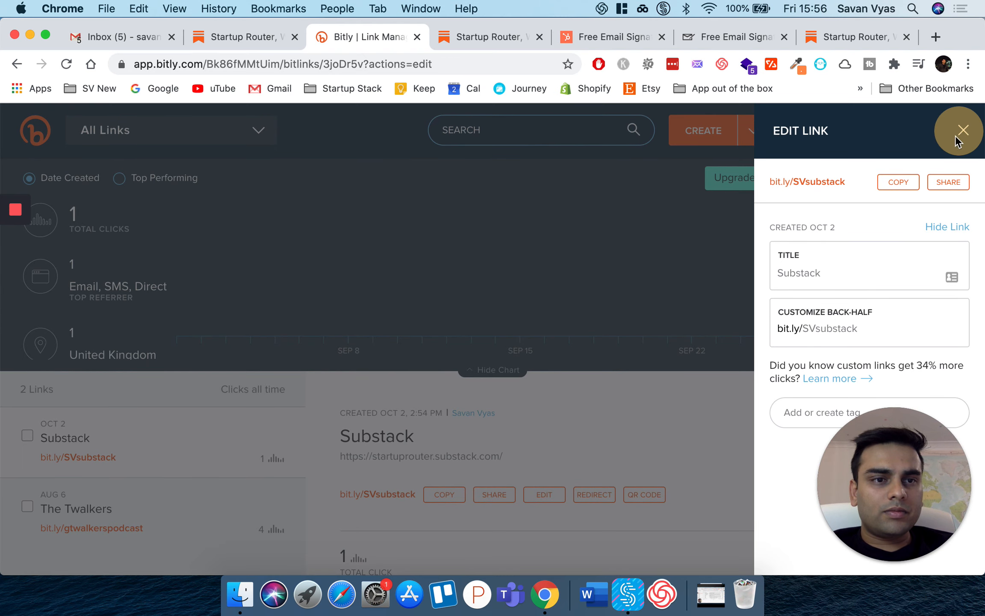
left_click(963, 134)
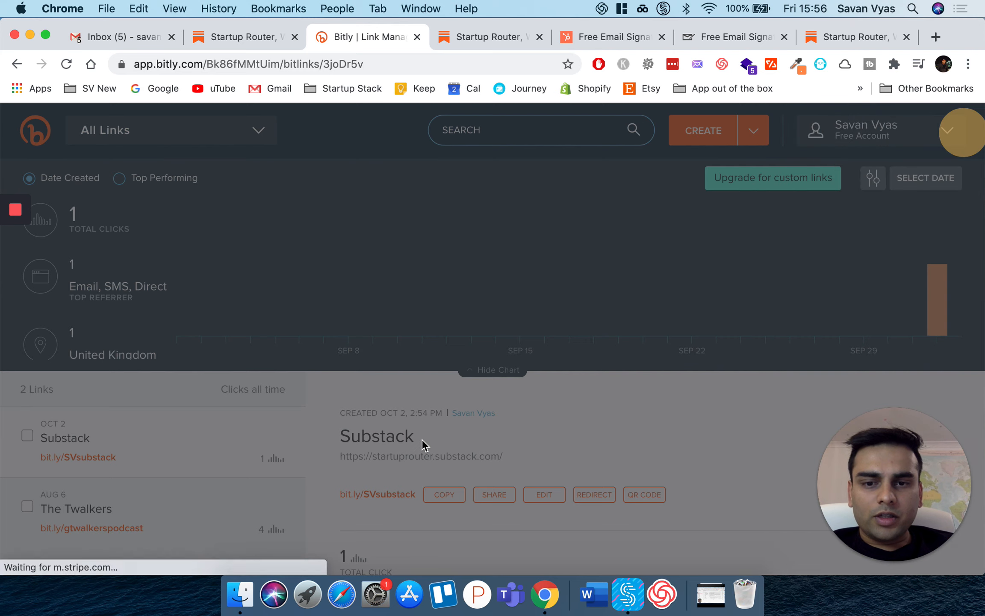
- Examine the SVsubstack link's total clicks, referrers and locations, with the overview chart hidden
scroll(421, 440, "down", 5)
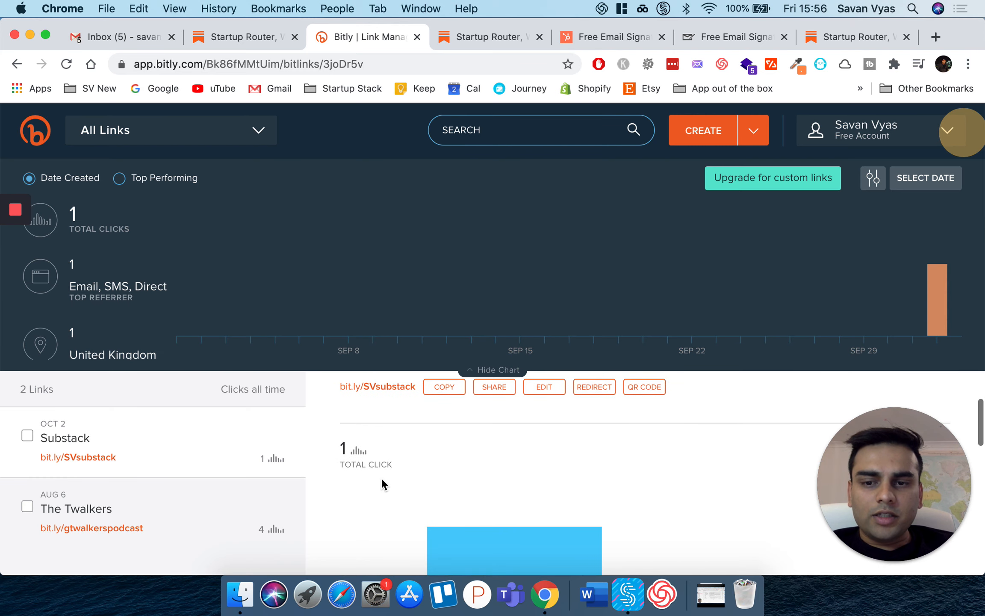
scroll(362, 469, "down", 5)
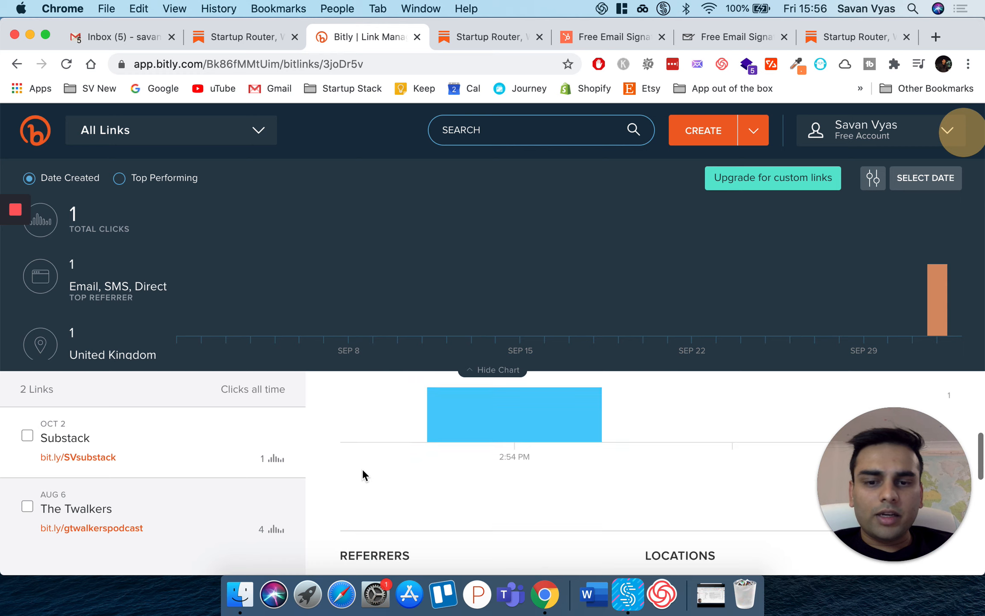
scroll(520, 464, "down", 7)
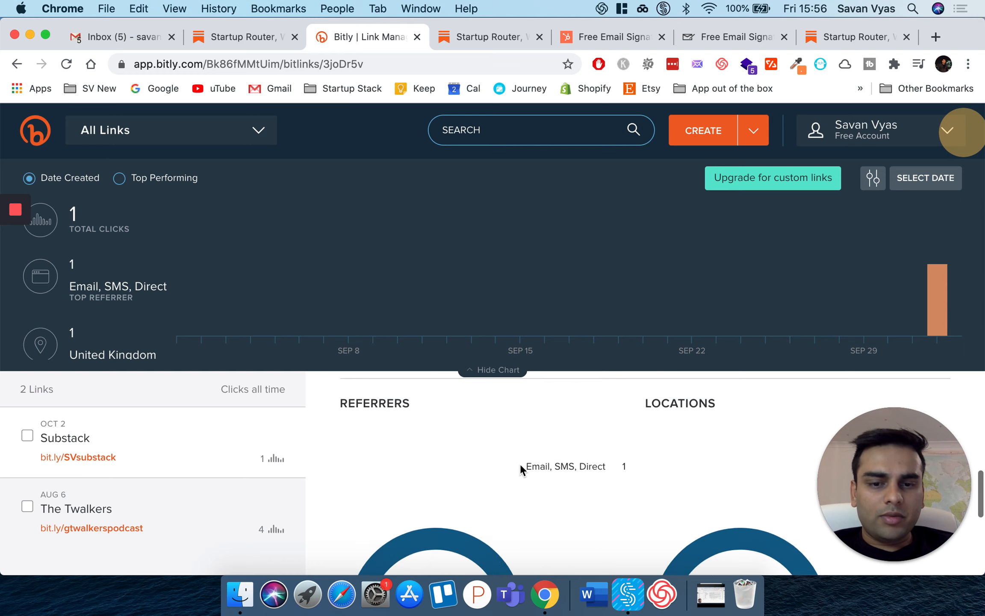
scroll(520, 463, "up", 3)
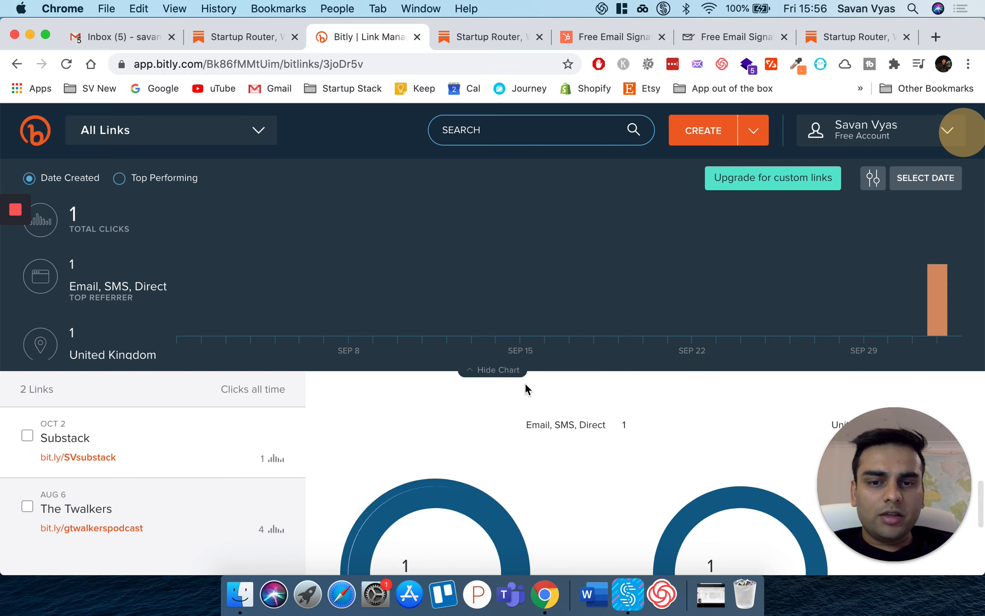
left_click(486, 372)
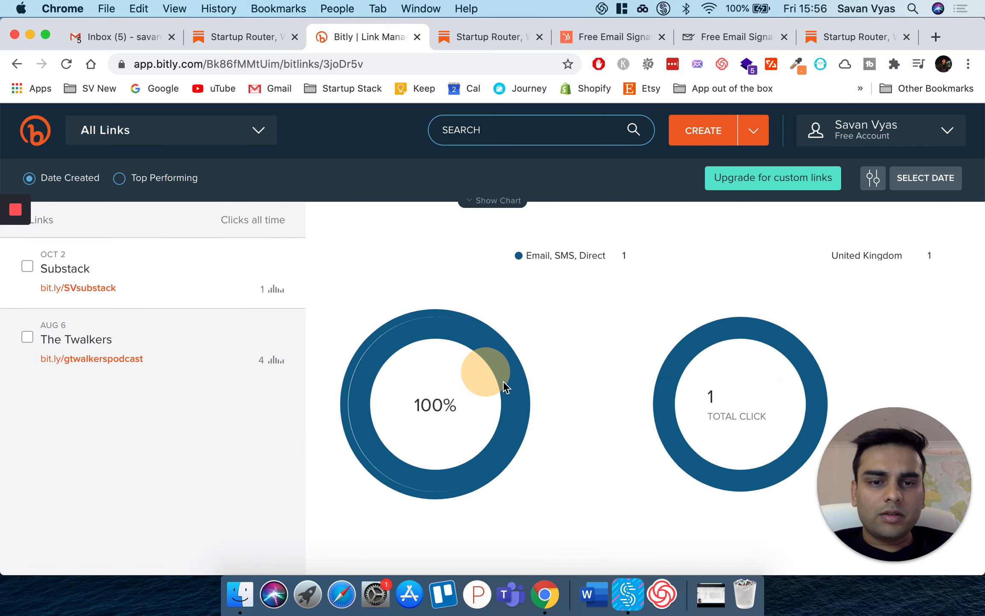
scroll(503, 383, "up", 2)
scroll(503, 381, "down", 2)
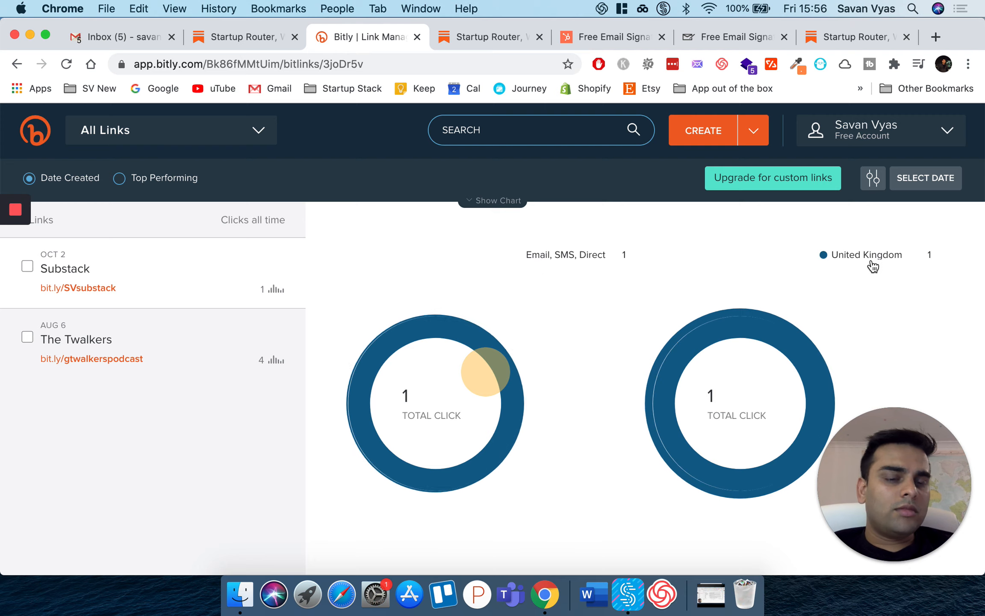
scroll(872, 265, "down", 1)
scroll(872, 266, "up", 5)
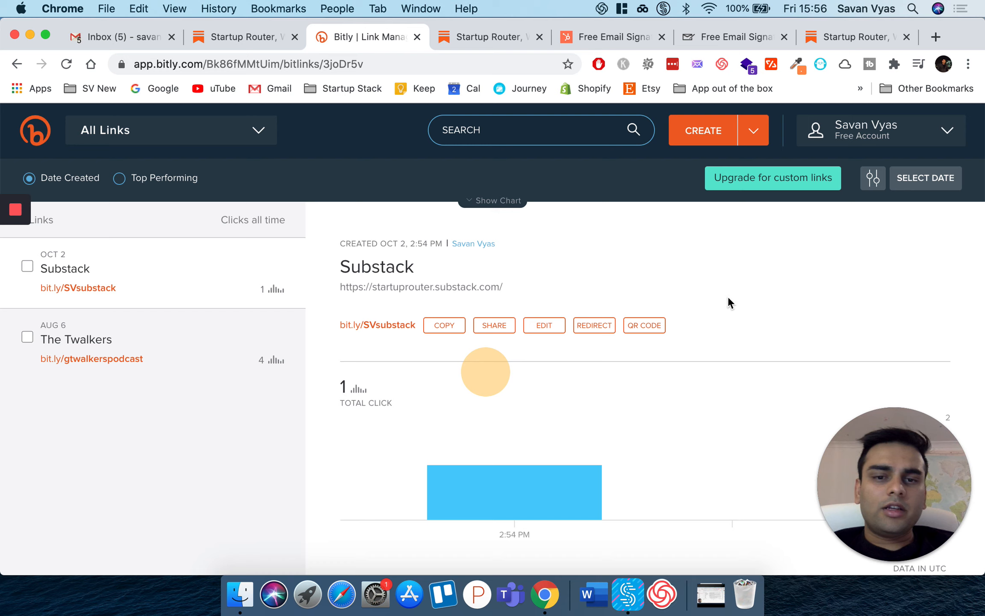
- Return to the Gmail draft and delete the inserted signature text and logo from the message body
left_click(112, 36)
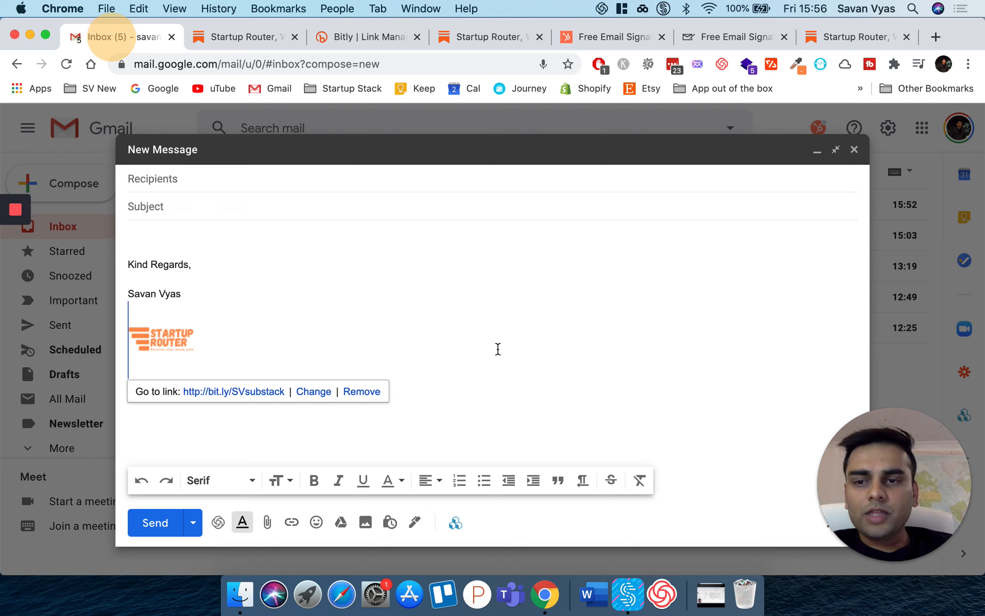
left_click_drag(193, 300, 112, 256)
key("BackSpace")
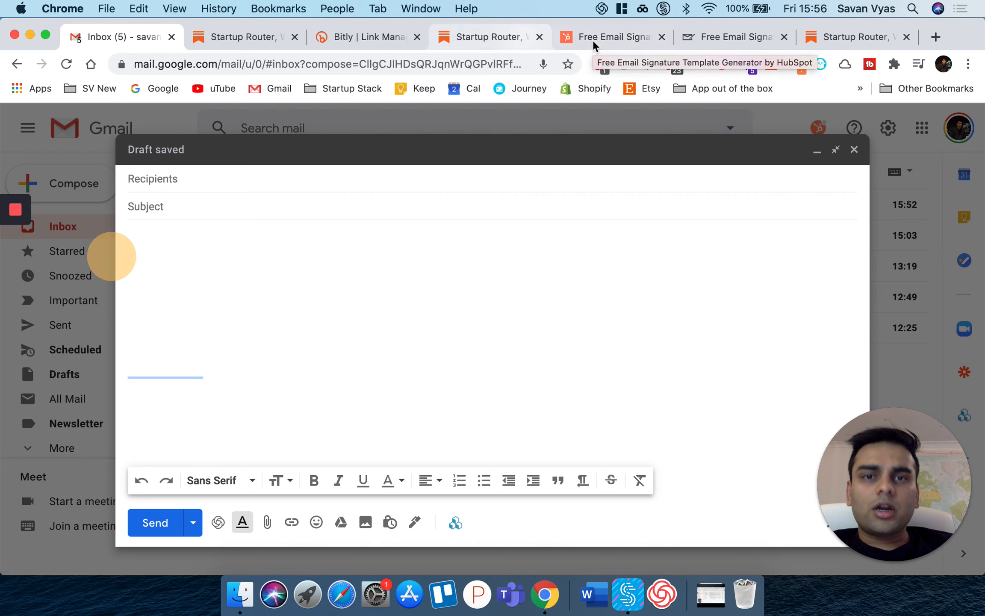
- Search Google for "hubspot email signature" in the open Startup Router page's tab
left_click(496, 37)
double_click(452, 64)
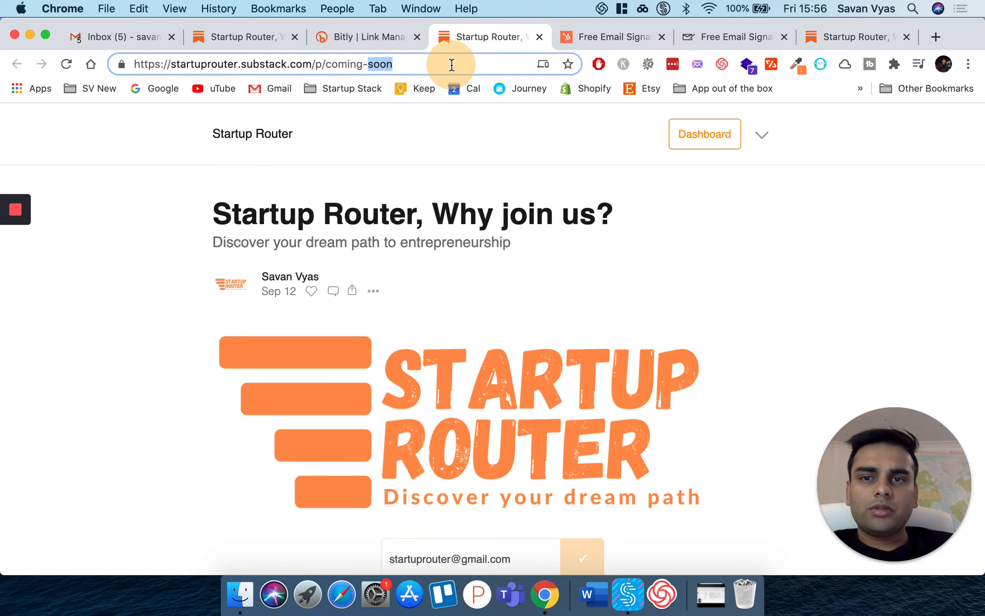
triple_click(452, 64)
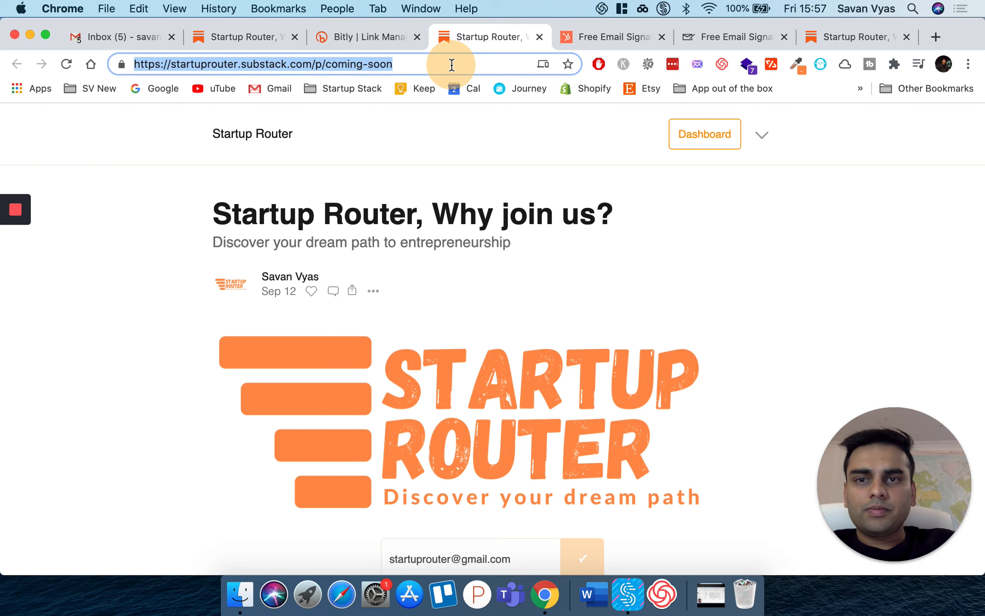
type("hubspot em")
key("Return")
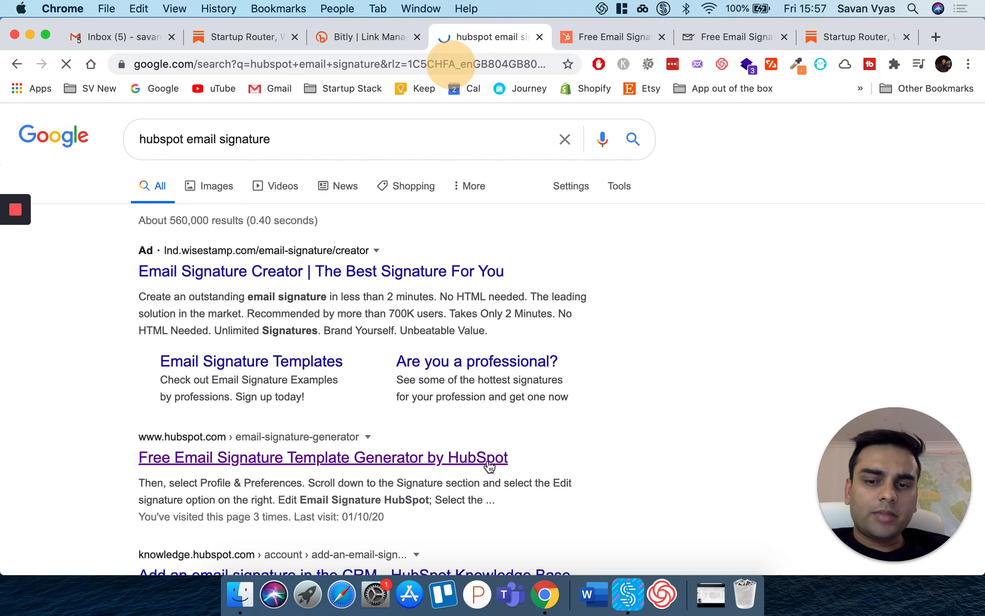
- Close the search results and review the signature preview in HubSpot's email signature generator
left_click(591, 36)
left_click(539, 37)
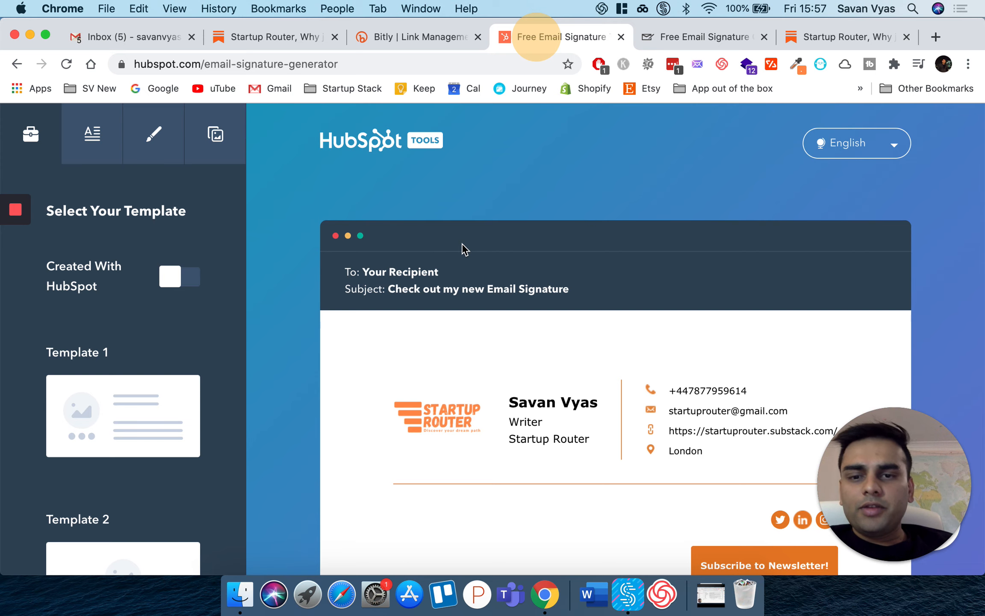
scroll(461, 244, "down", 3)
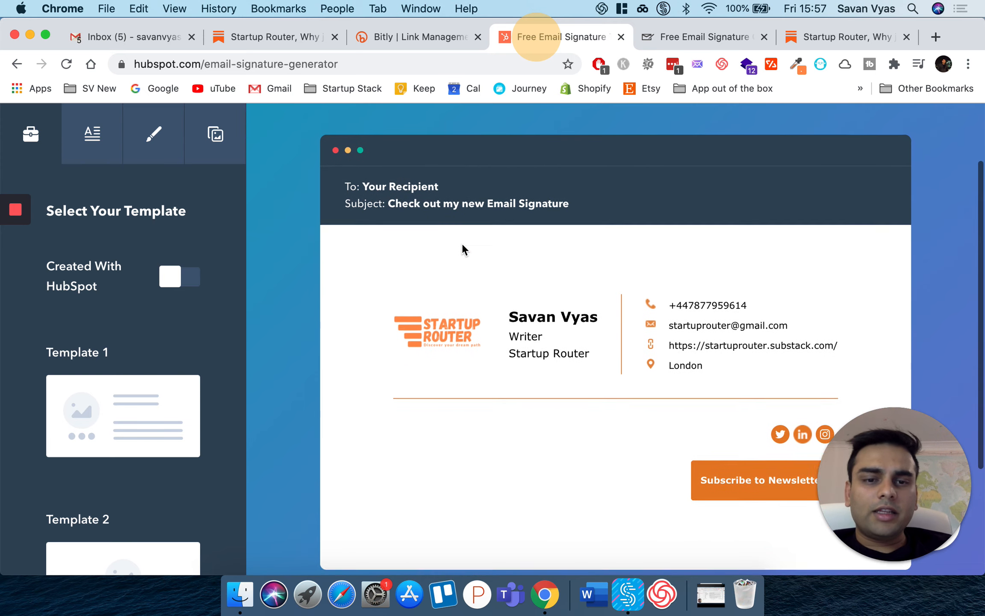
scroll(462, 243, "down", 3)
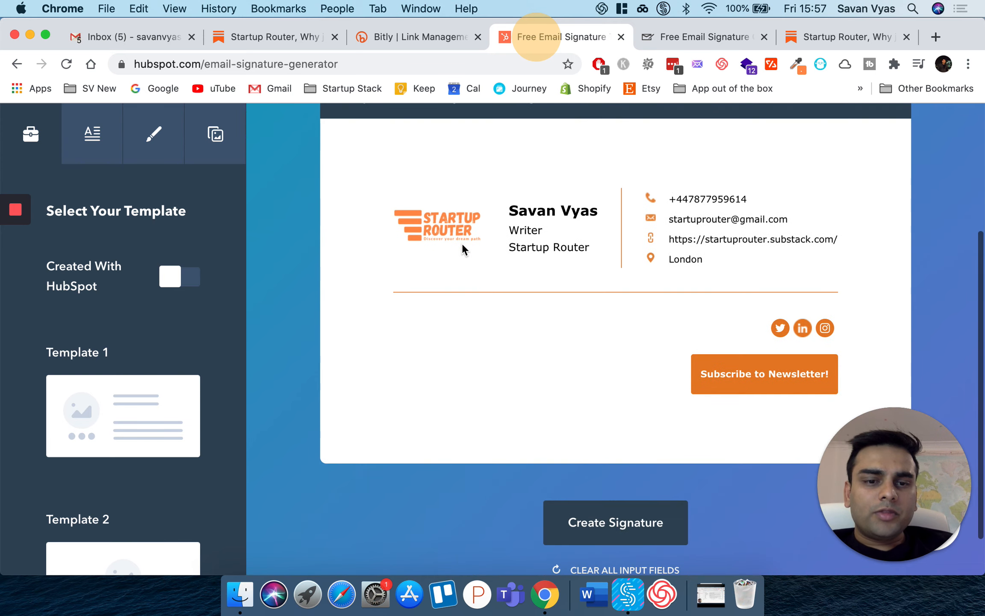
scroll(462, 244, "up", 3)
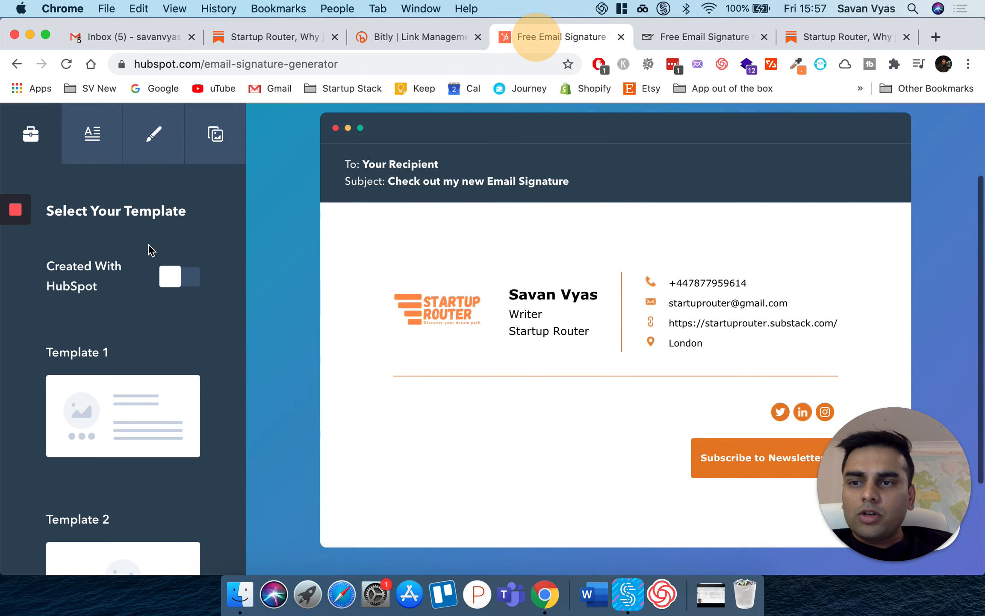
- Preview the email signature in Template 1, Template 2 and Template 3 to compare their layouts
scroll(144, 306, "down", 3)
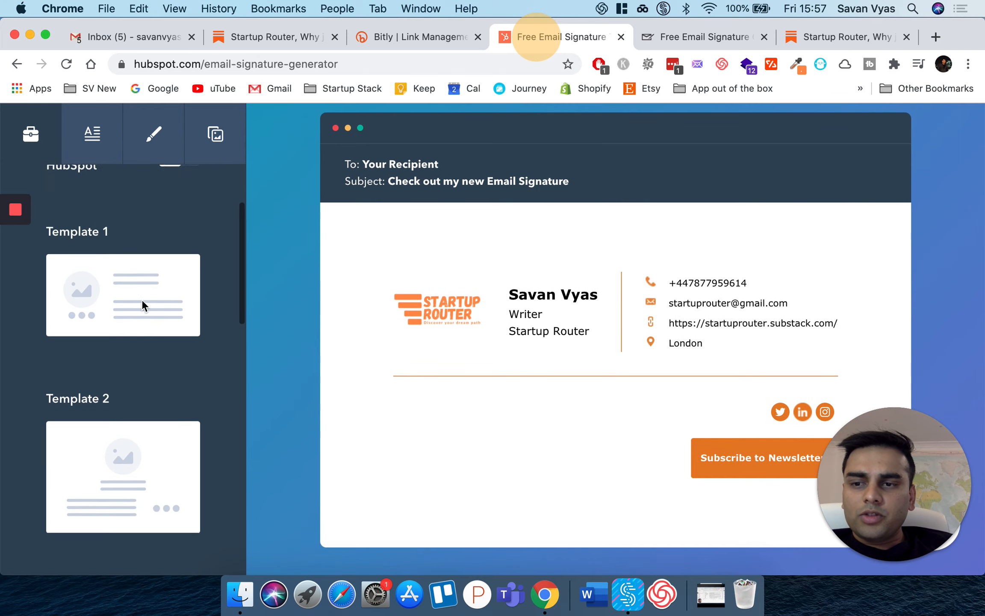
left_click(92, 299)
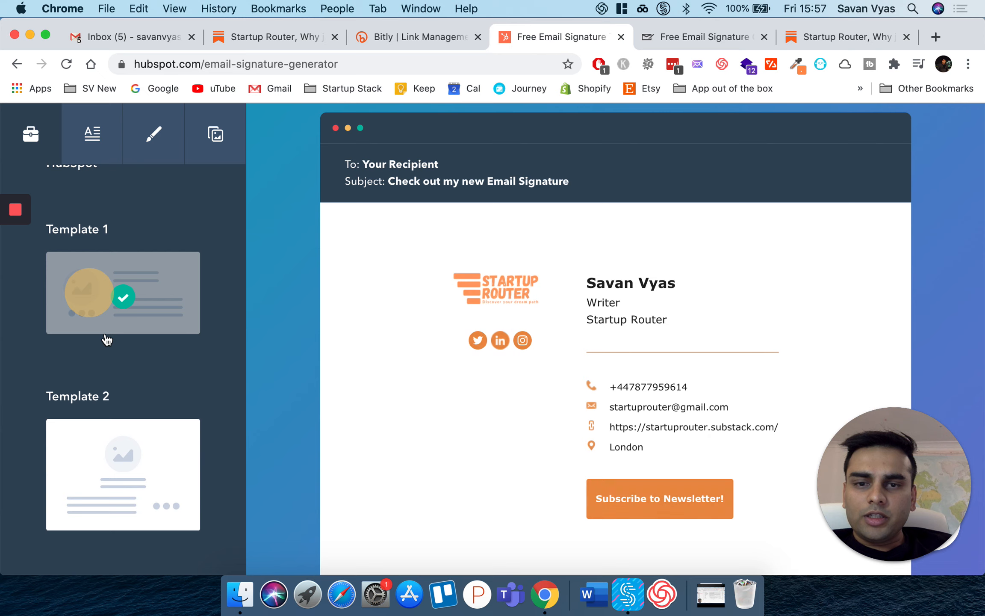
left_click(105, 451)
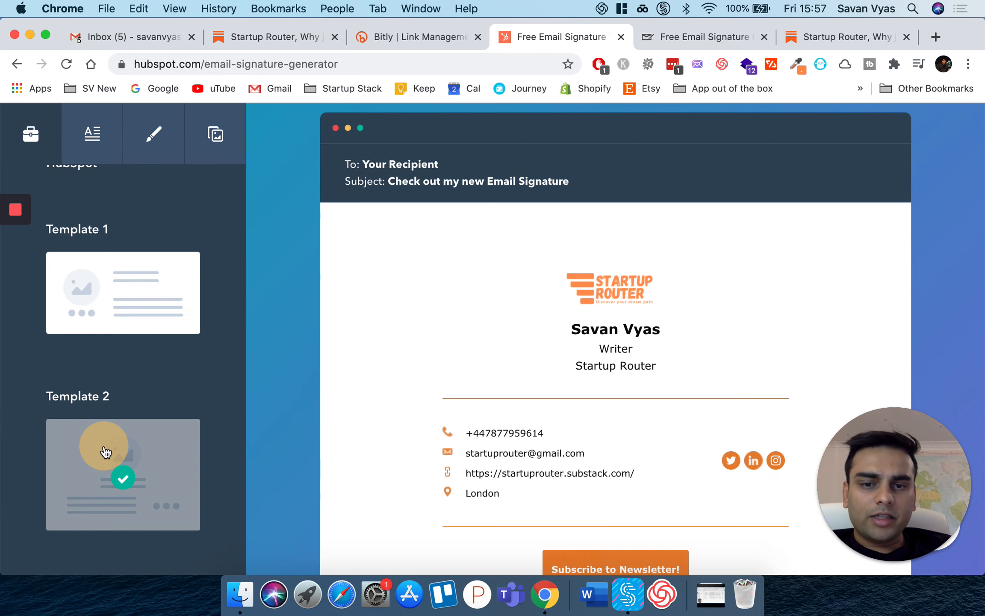
left_click(155, 324)
scroll(154, 323, "down", 7)
left_click(154, 322)
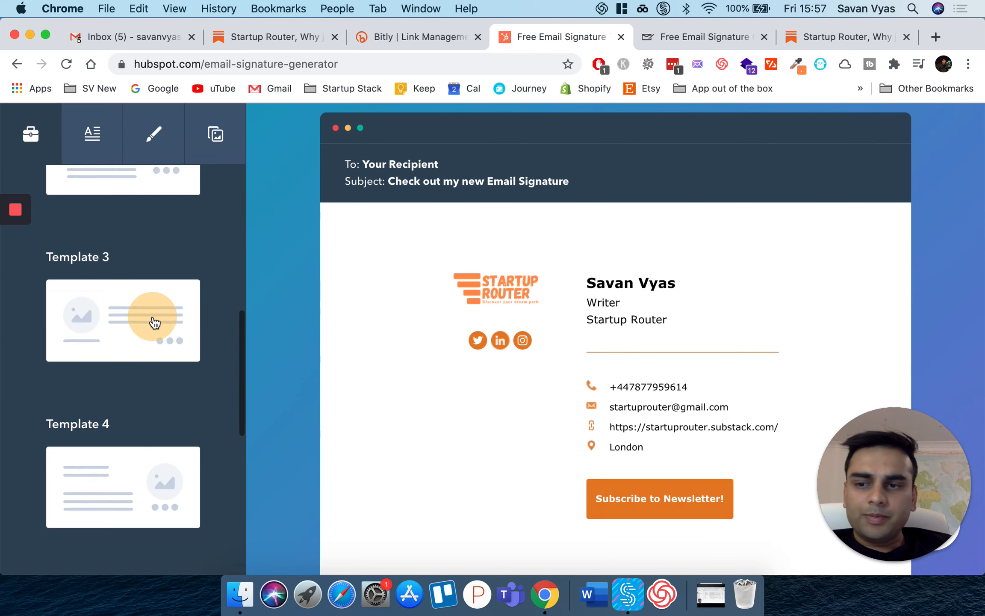
left_click(115, 336)
scroll(115, 335, "down", 3)
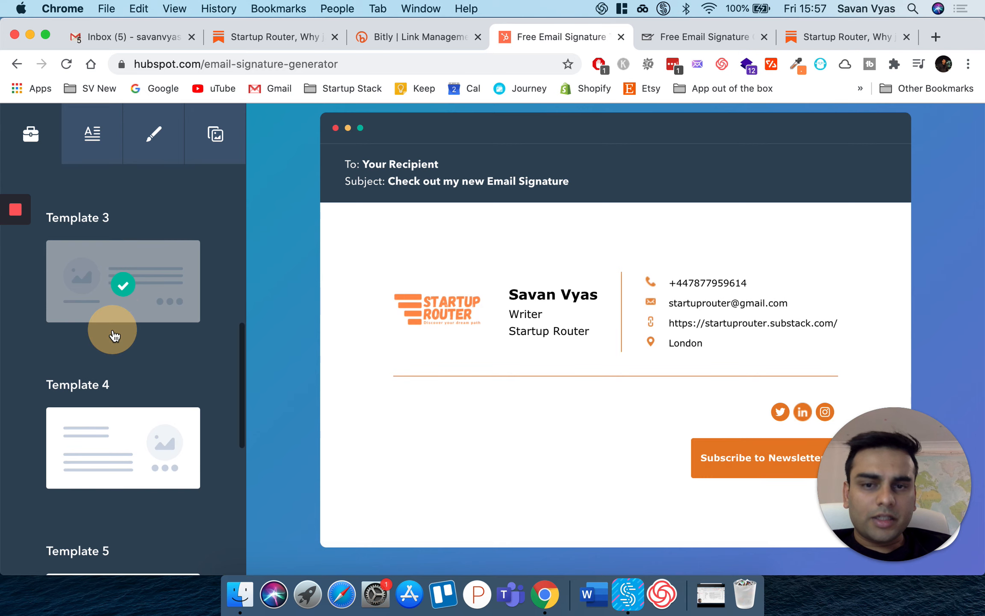
- Preview the email signature in Template 4, Template 5 and Template 6
scroll(115, 336, "down", 2)
left_click(137, 378)
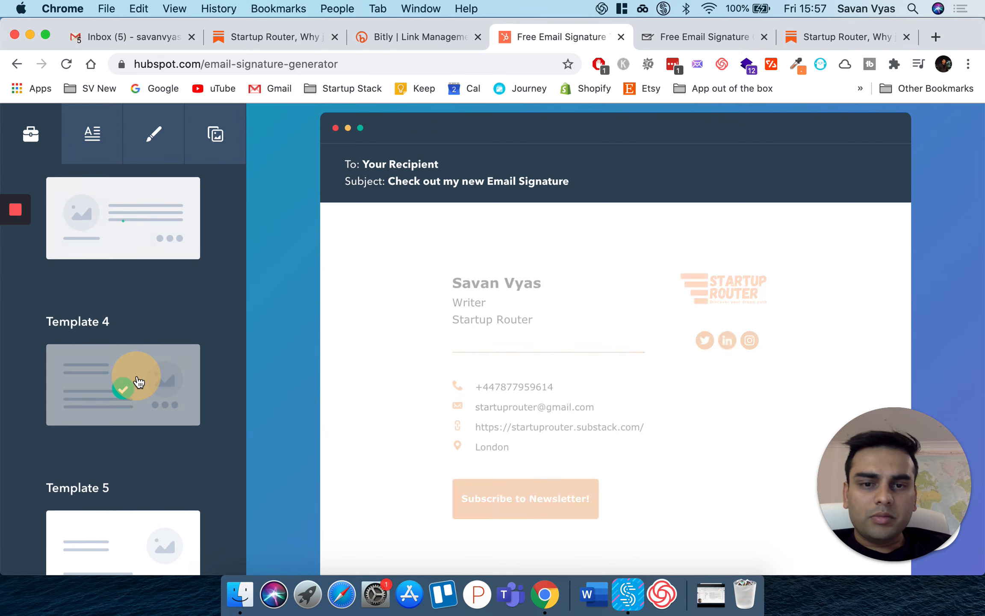
scroll(139, 382, "down", 9)
left_click(138, 381)
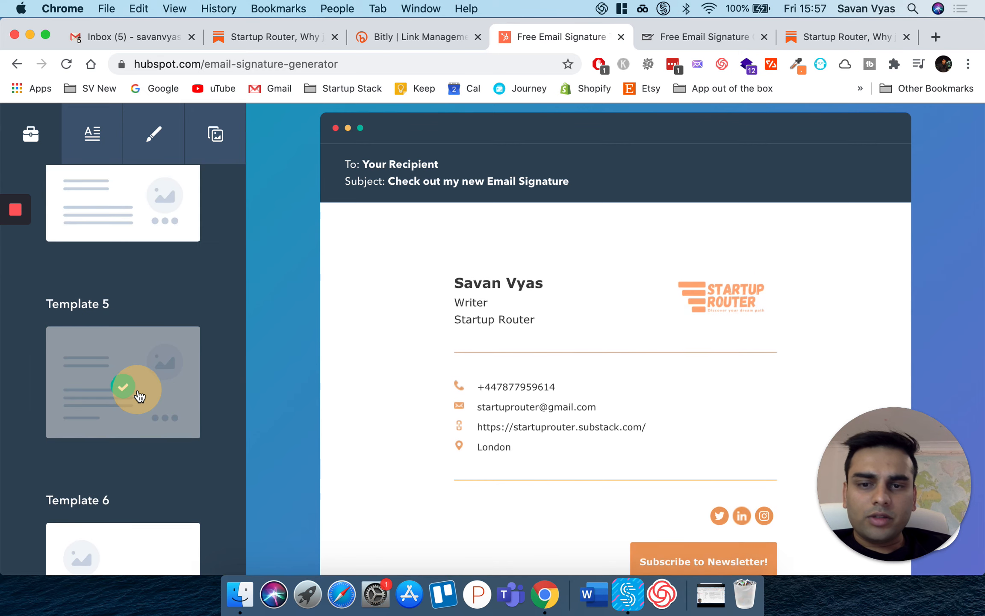
scroll(138, 396, "down", 7)
left_click(142, 426)
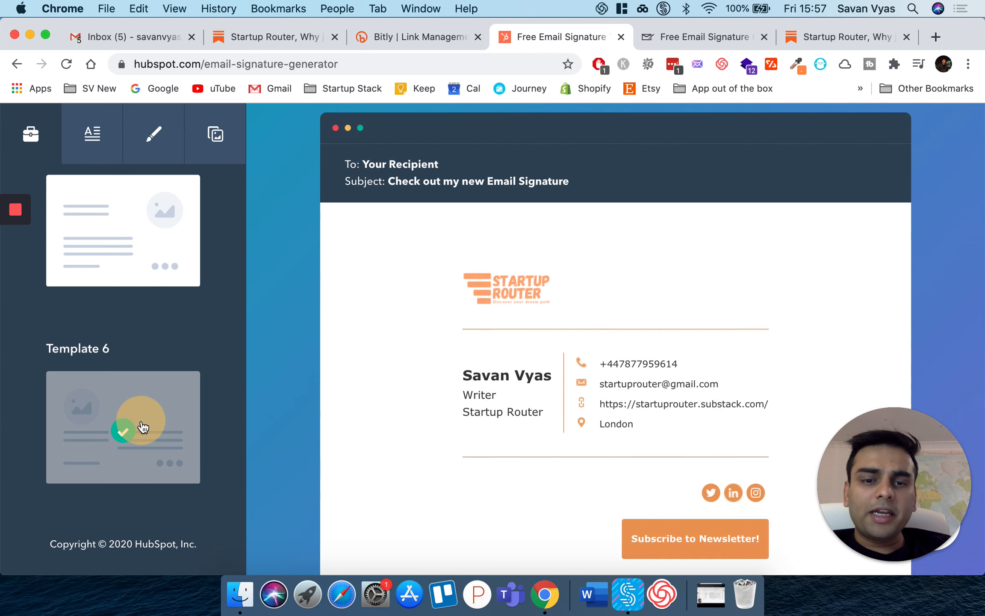
- Go back through the signature templates and apply Template 3
scroll(142, 427, "up", 20)
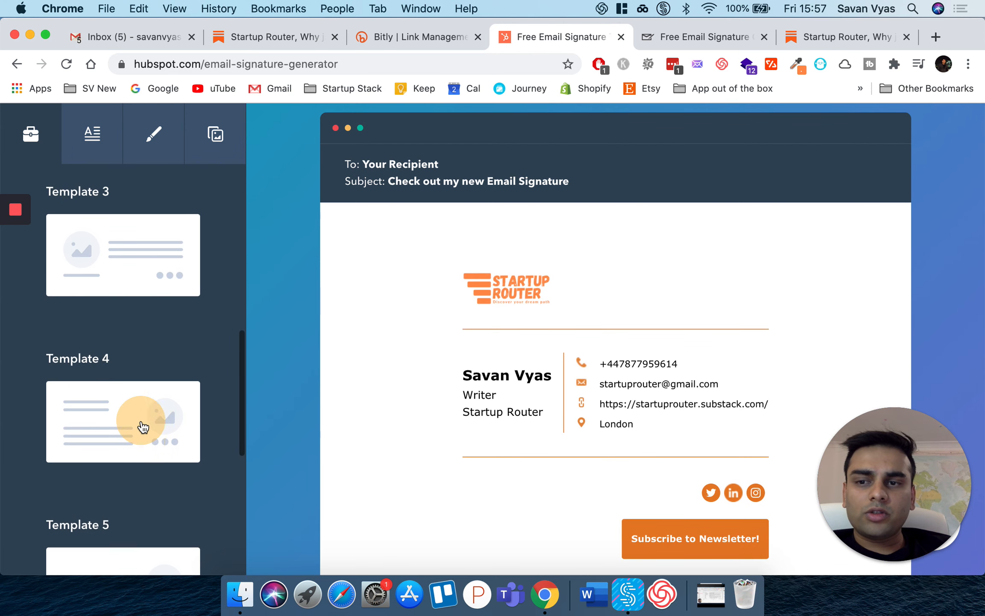
scroll(134, 450, "up", 5)
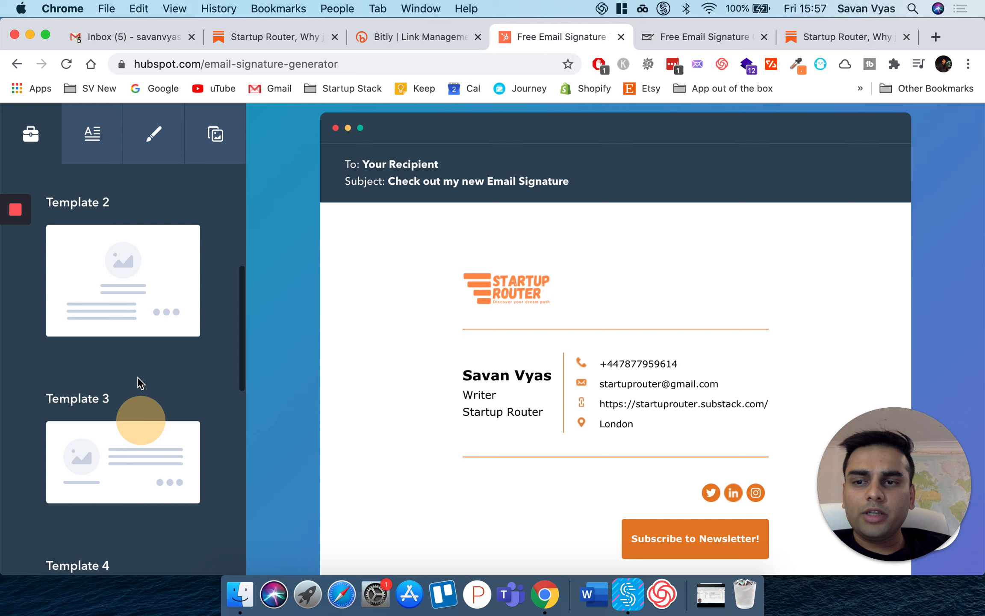
scroll(138, 382, "down", 3)
left_click(120, 429)
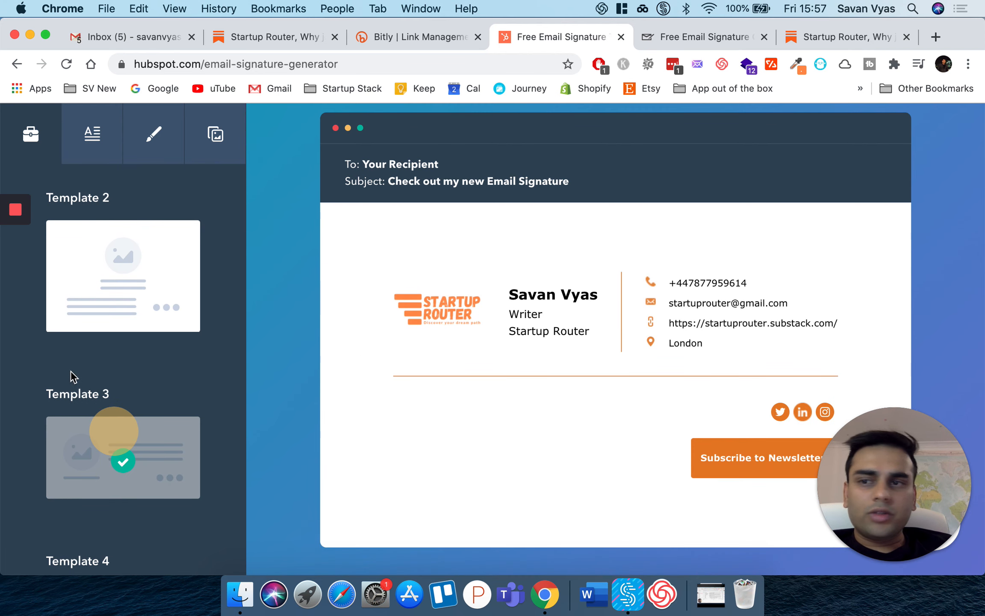
- Review the signature details, from name and job title through contact fields to the social links
scroll(70, 376, "up", 8)
left_click(94, 148)
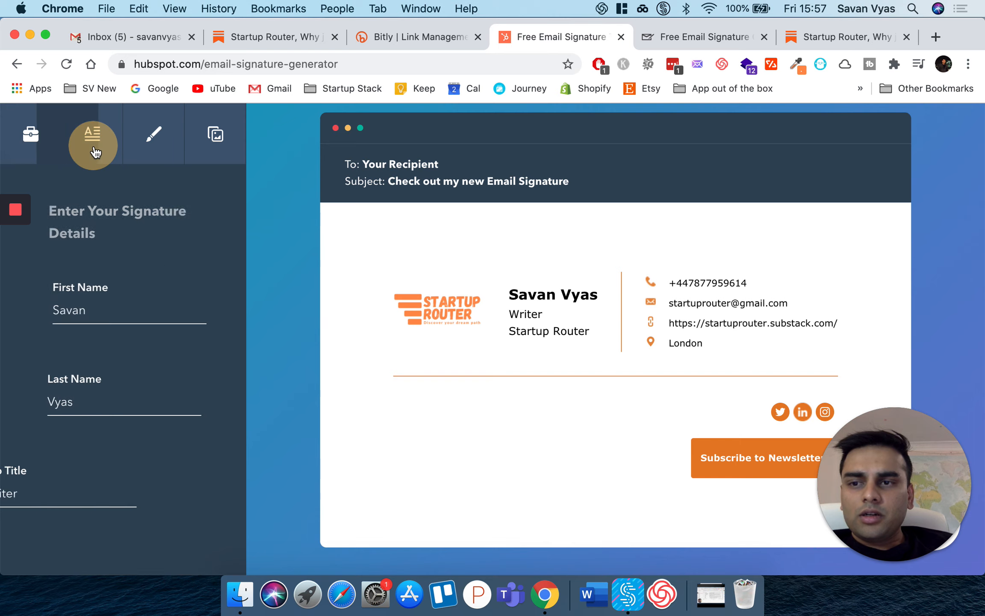
scroll(201, 327, "down", 2)
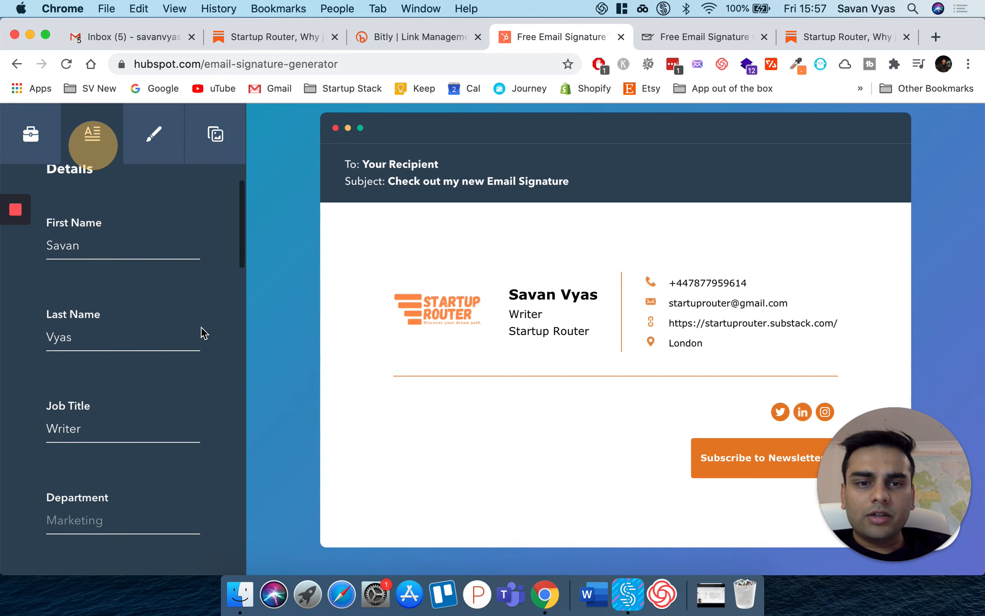
scroll(201, 327, "up", 2)
scroll(201, 327, "down", 2)
scroll(201, 333, "down", 10)
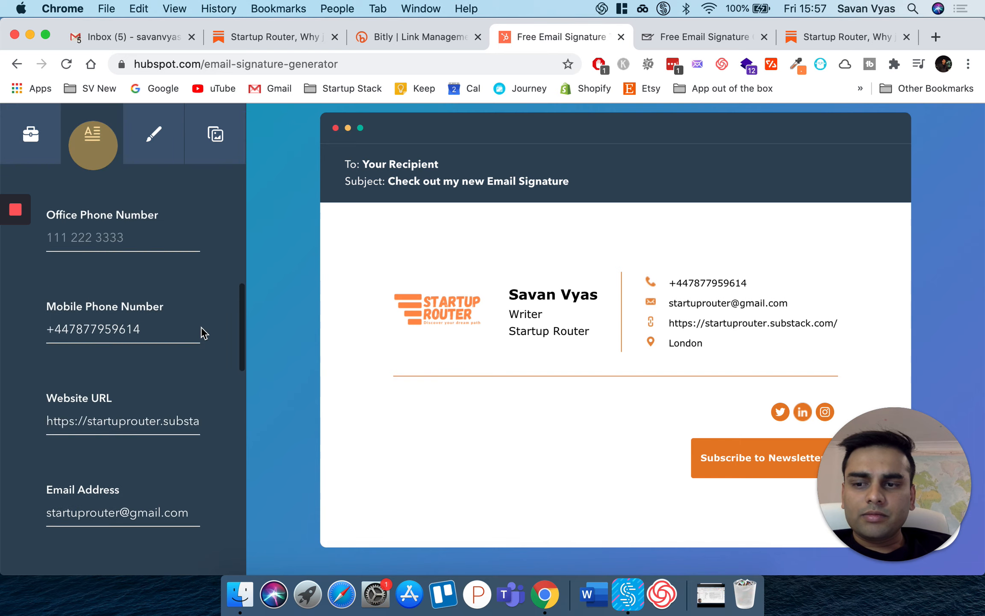
scroll(200, 330, "down", 15)
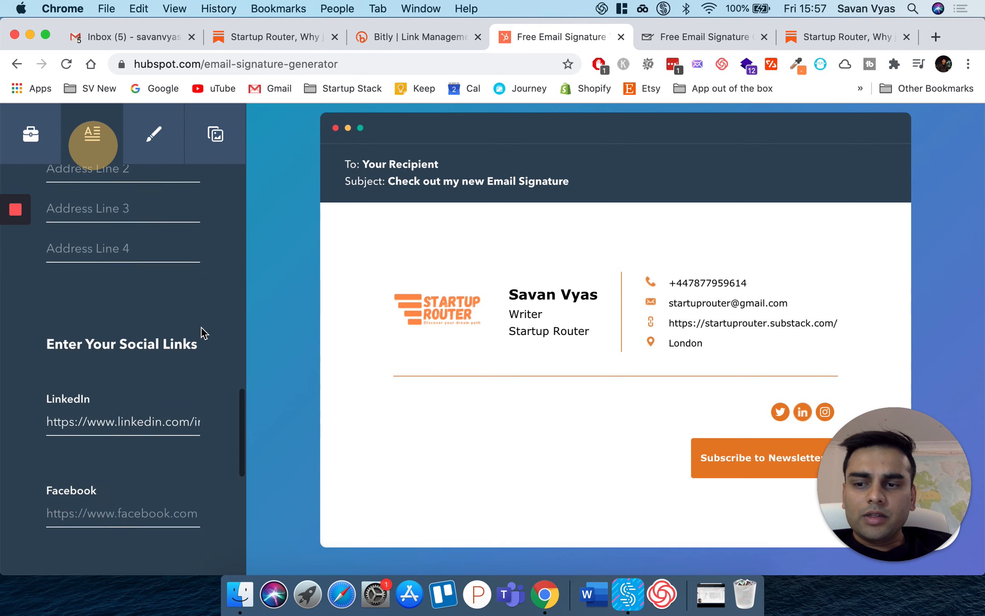
- Examine the custom signature image and CTA settings, including the profile picture link, CTA copy, CTA URL and colours
left_click(157, 122)
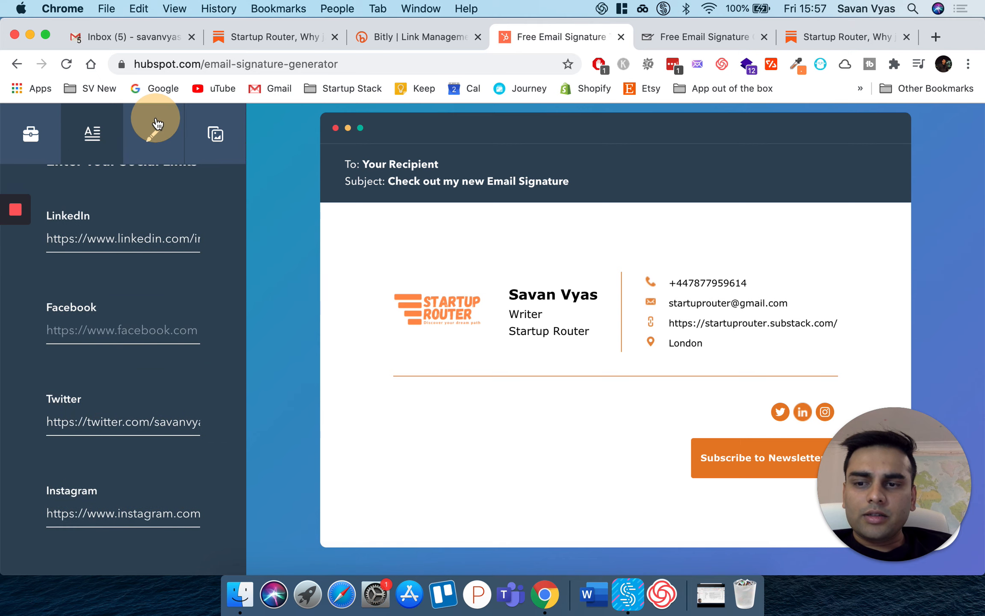
left_click(213, 135)
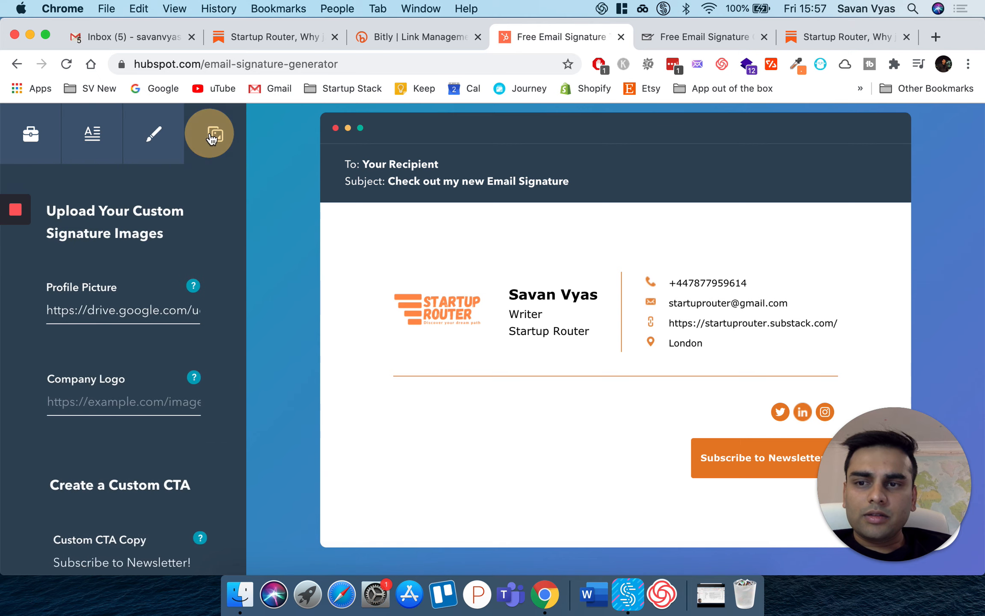
scroll(201, 338, "down", 1)
triple_click(110, 289)
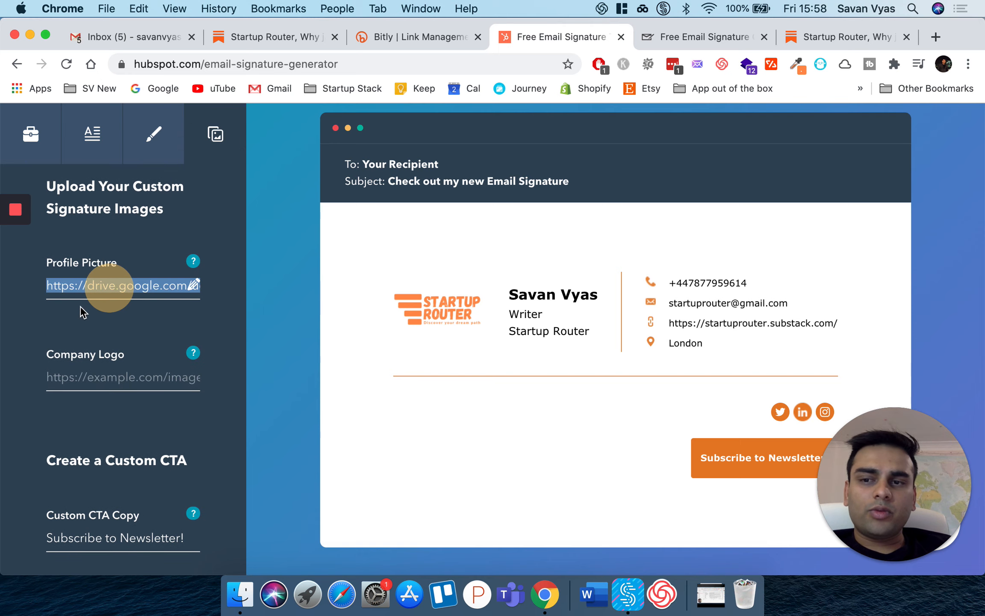
scroll(118, 310, "down", 3)
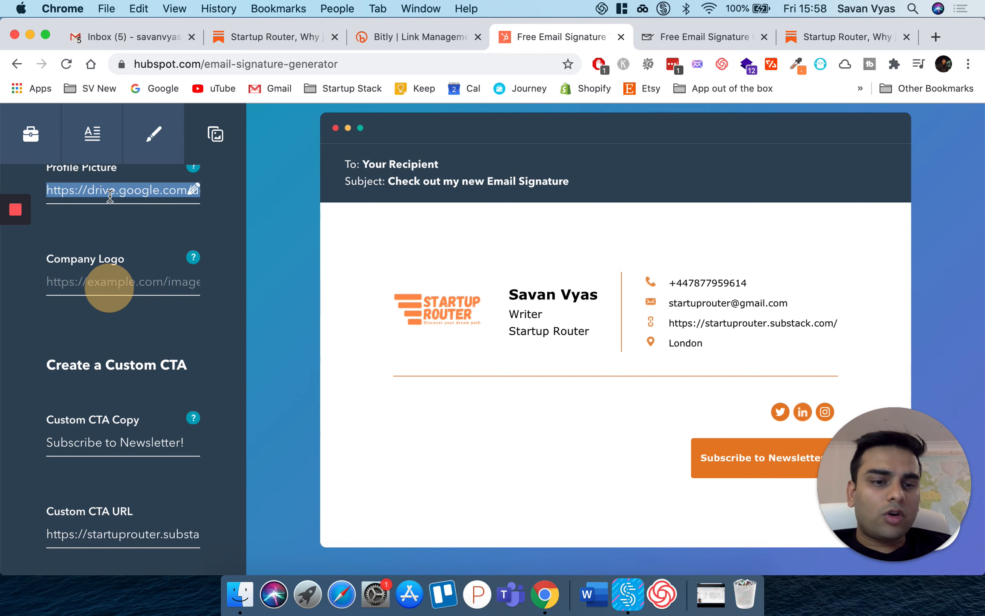
scroll(110, 196, "down", 5)
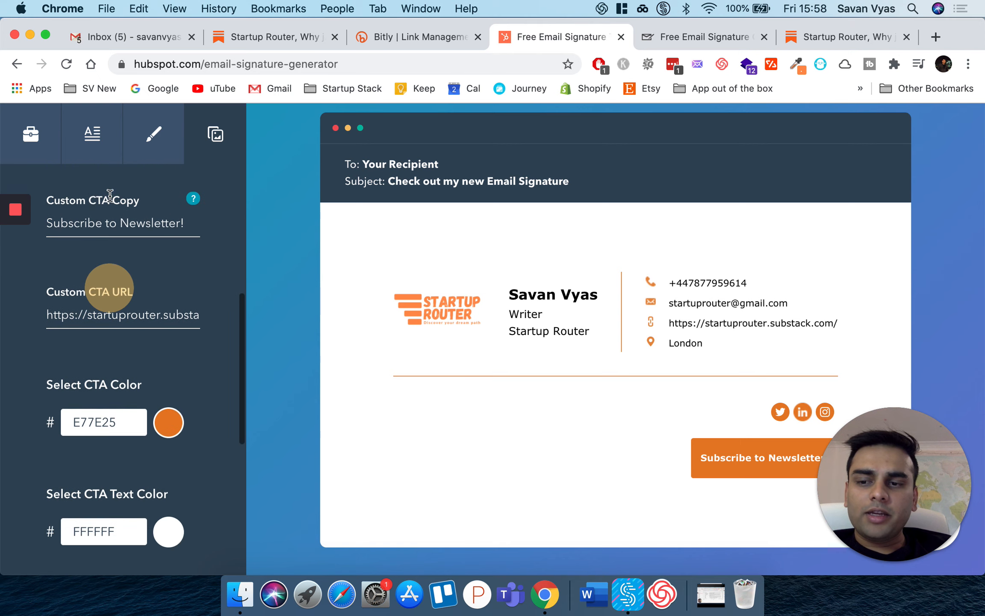
scroll(110, 197, "down", 3)
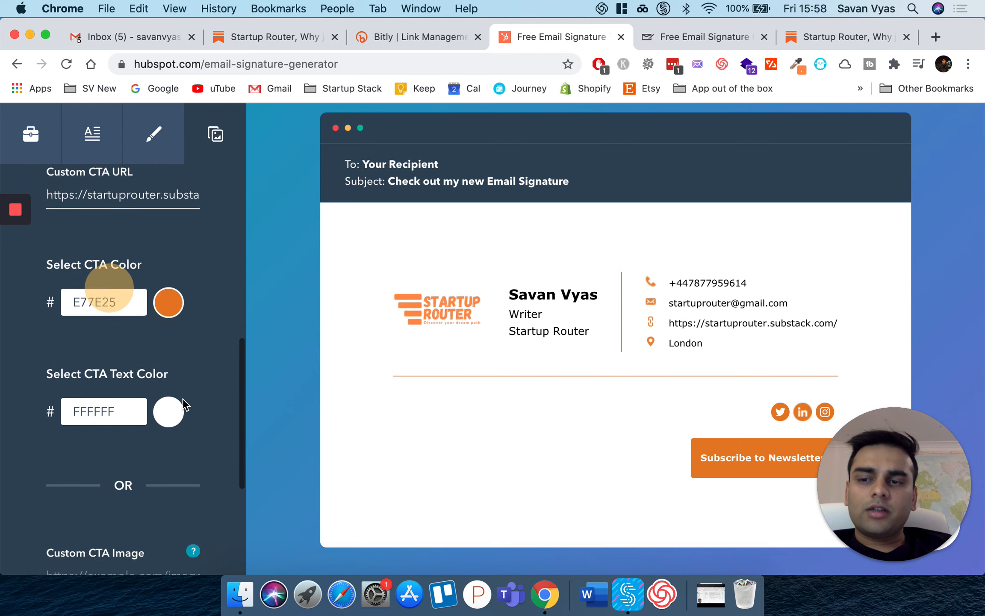
scroll(188, 406, "down", 3)
scroll(188, 370, "up", 3)
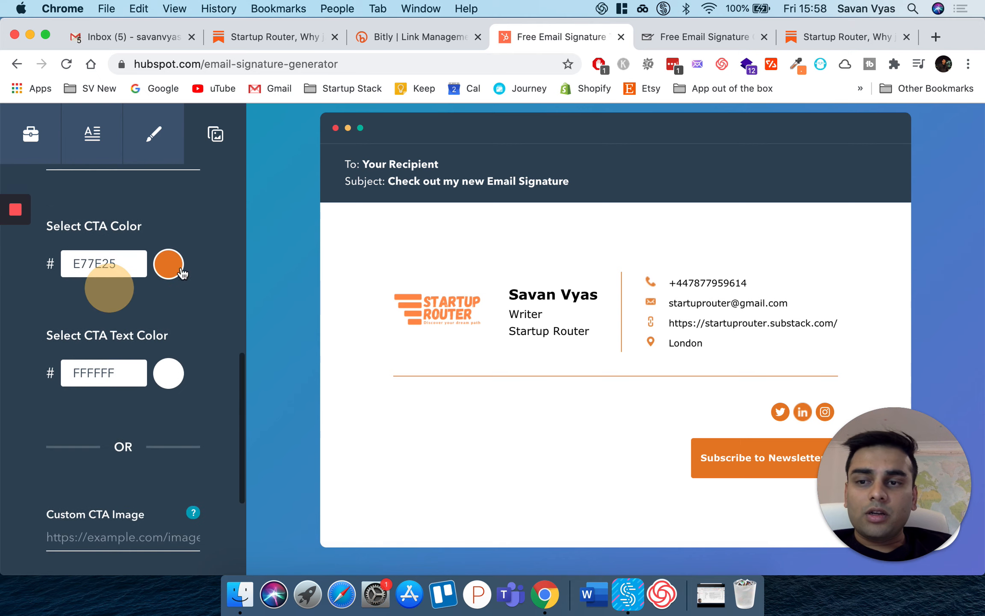
- Change the CTA colour to green 40E725 and look over the remaining CTA text colour and image options
left_click(168, 269)
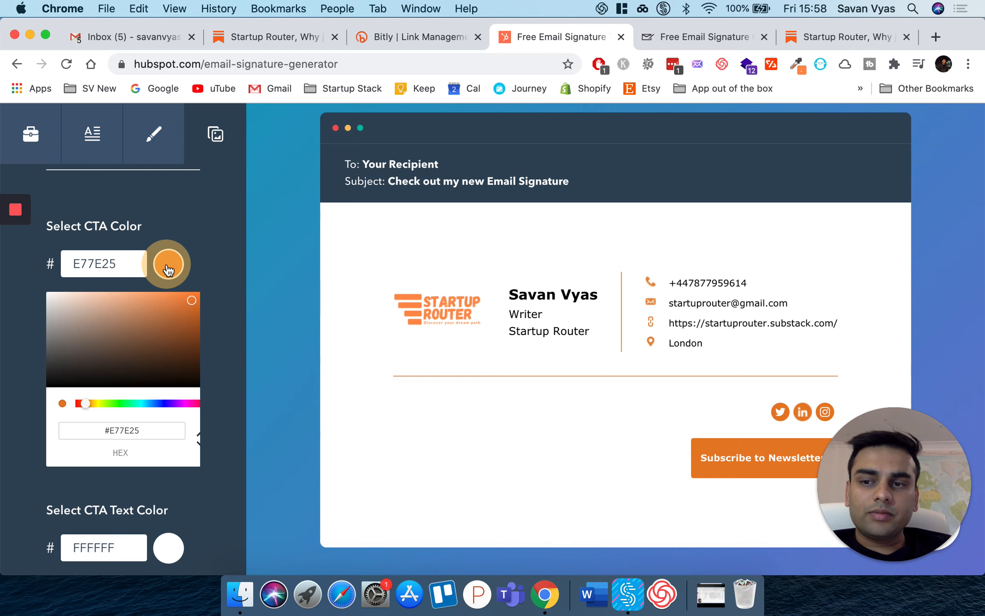
left_click(117, 403)
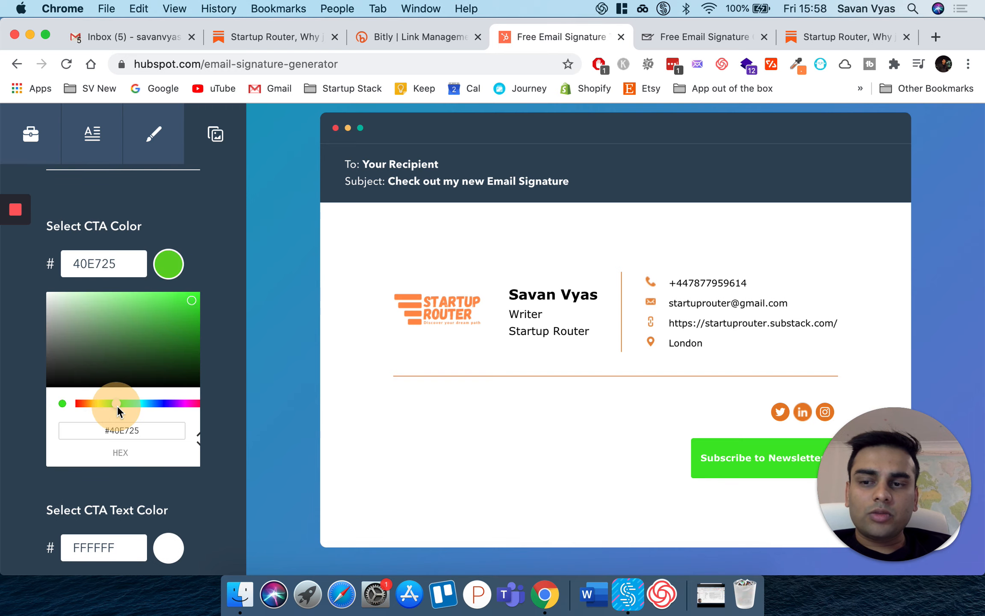
left_click(217, 256)
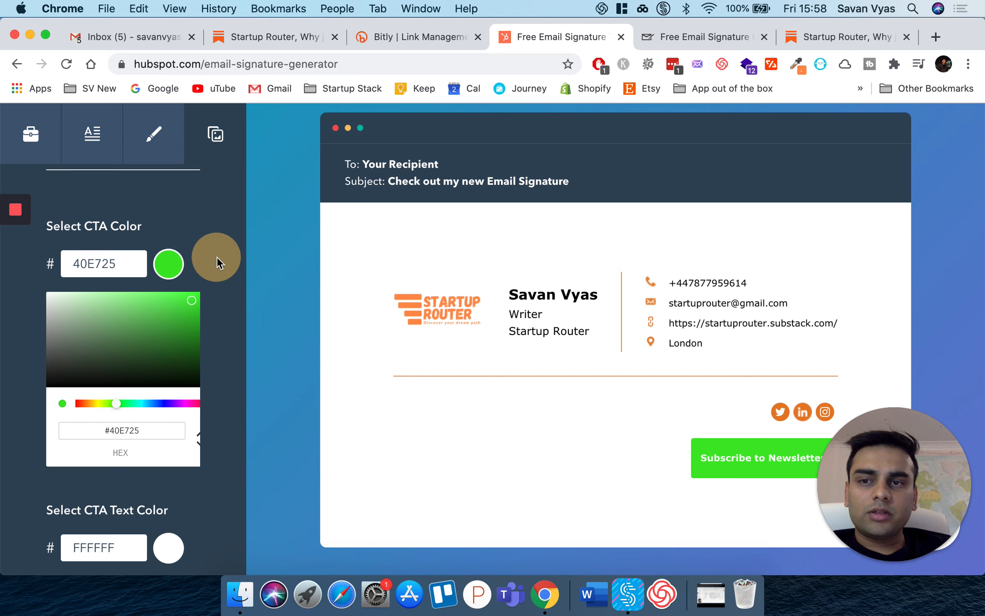
scroll(198, 252, "down", 5)
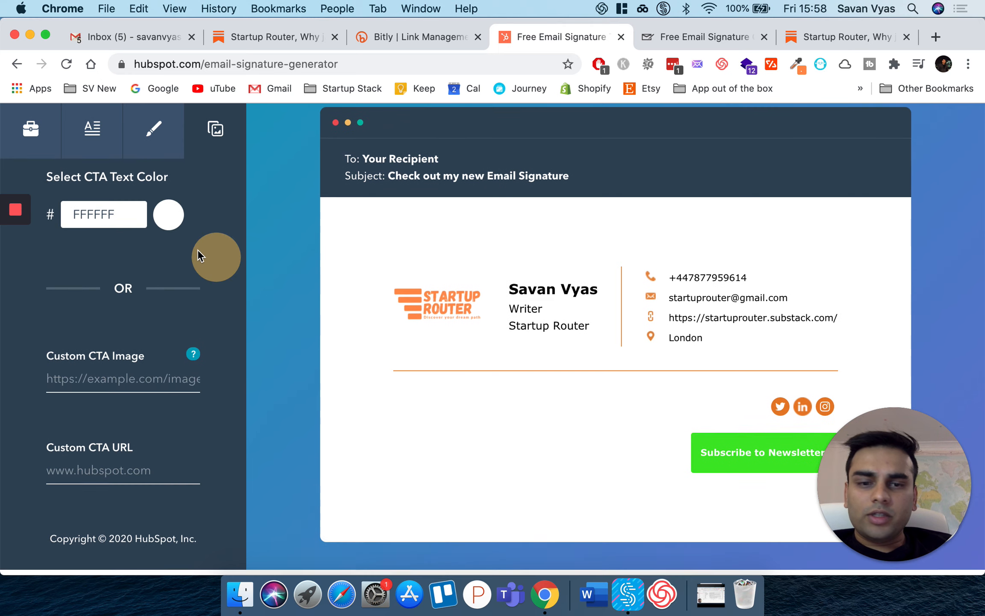
scroll(201, 301, "up", 8)
scroll(201, 301, "down", 8)
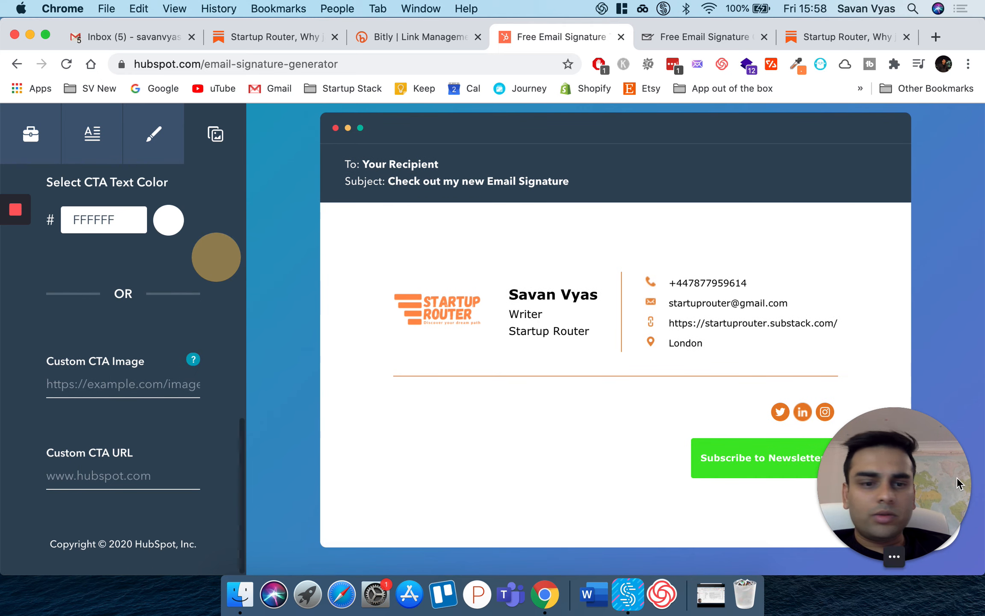
- Create the signature and submit the company size question with 1 employee
mouse_move(888, 448)
left_mouse_down()
mouse_move(888, 325)
mouse_move(902, 295)
left_mouse_up()
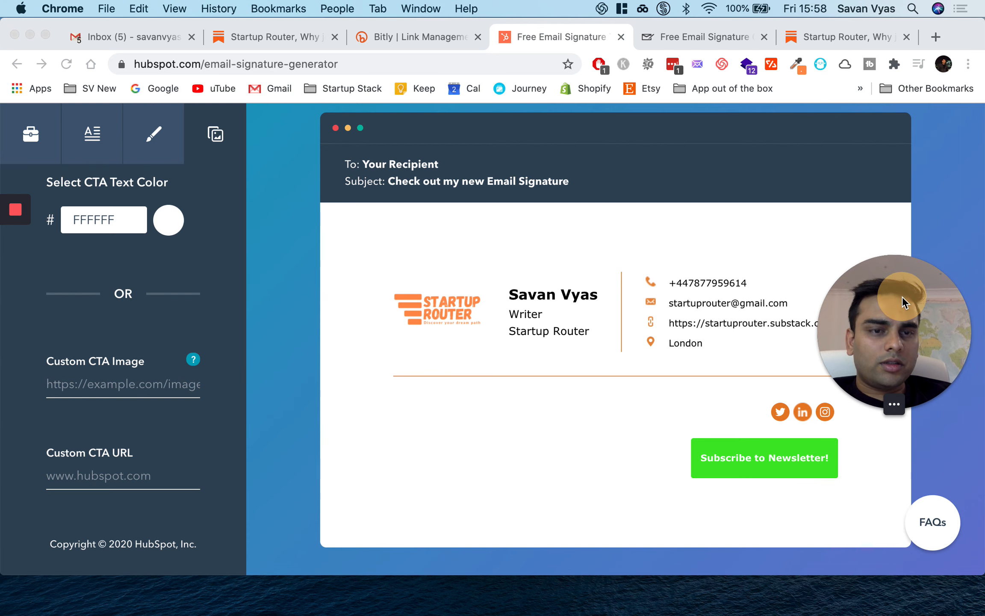
scroll(616, 440, "down", 3)
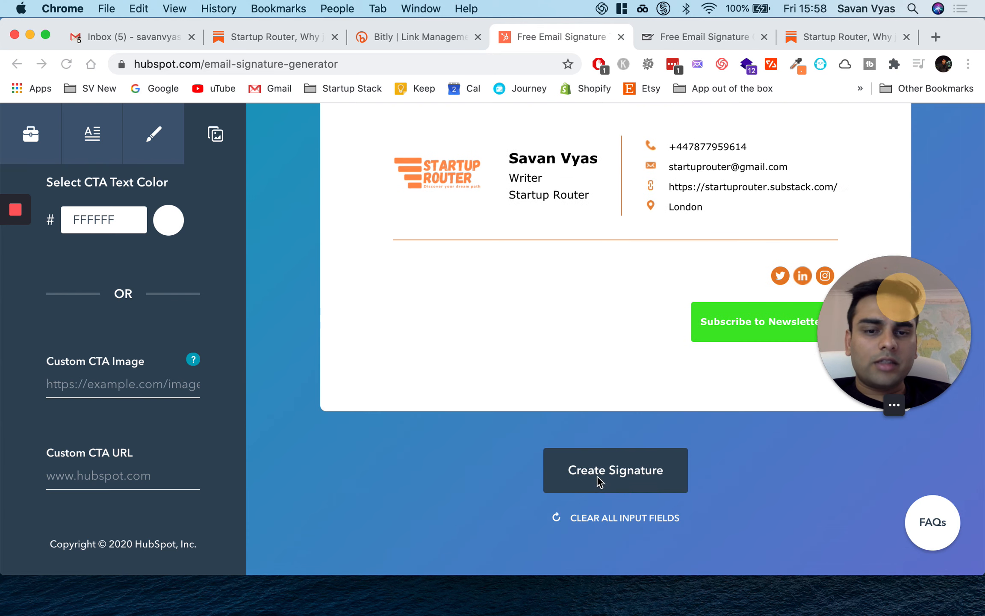
left_click(597, 476)
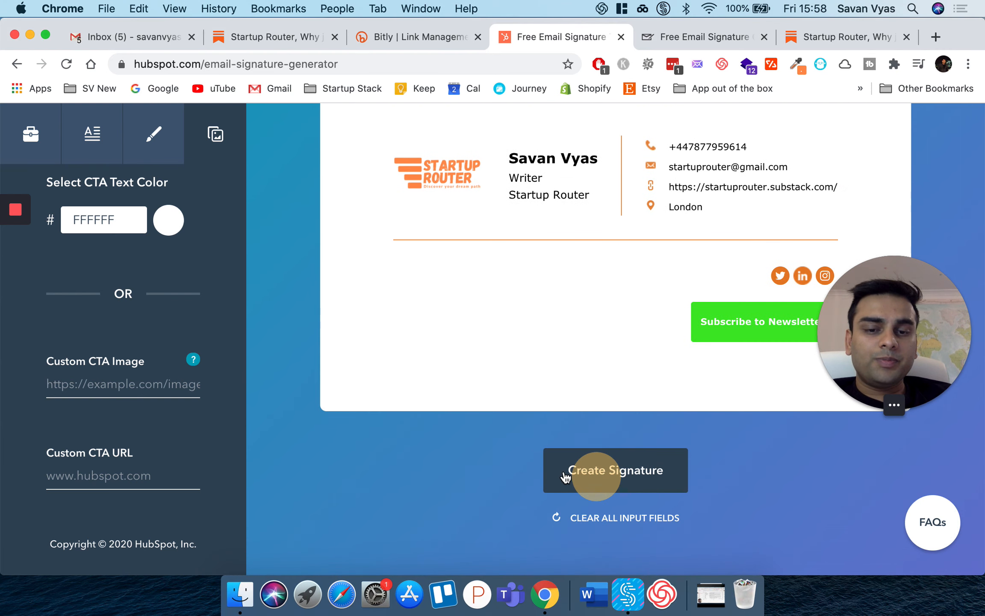
left_click(565, 477)
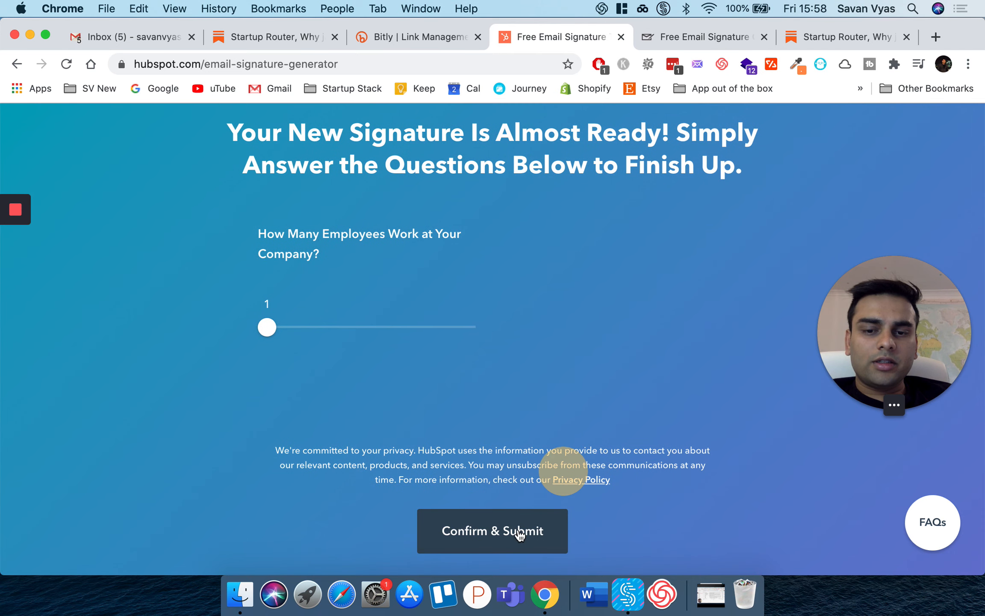
left_click(461, 546)
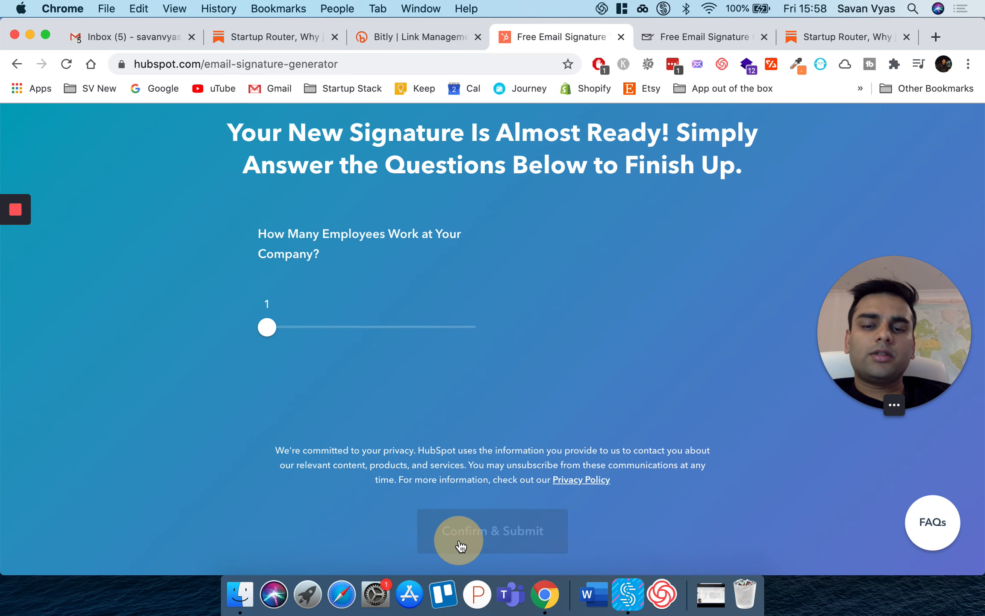
- Copy the finished signature and return to the empty Gmail message draft
scroll(461, 546, "down", 10)
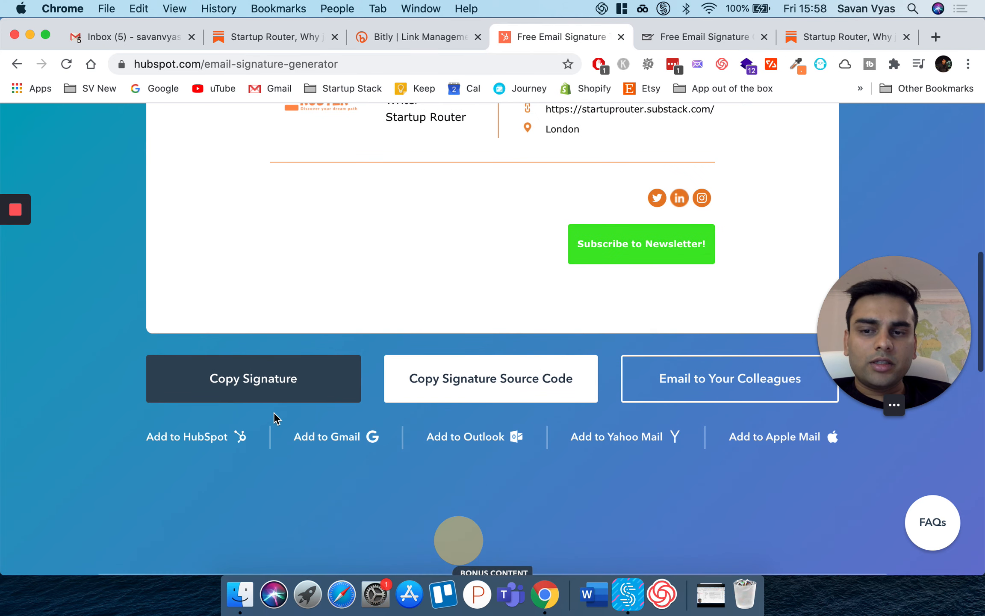
left_click(262, 387)
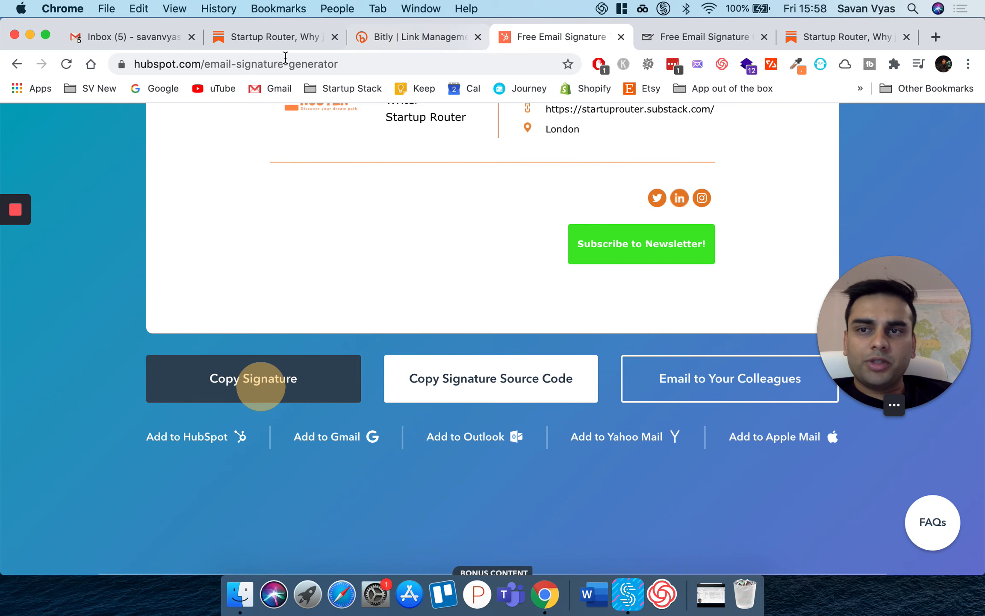
left_click(156, 43)
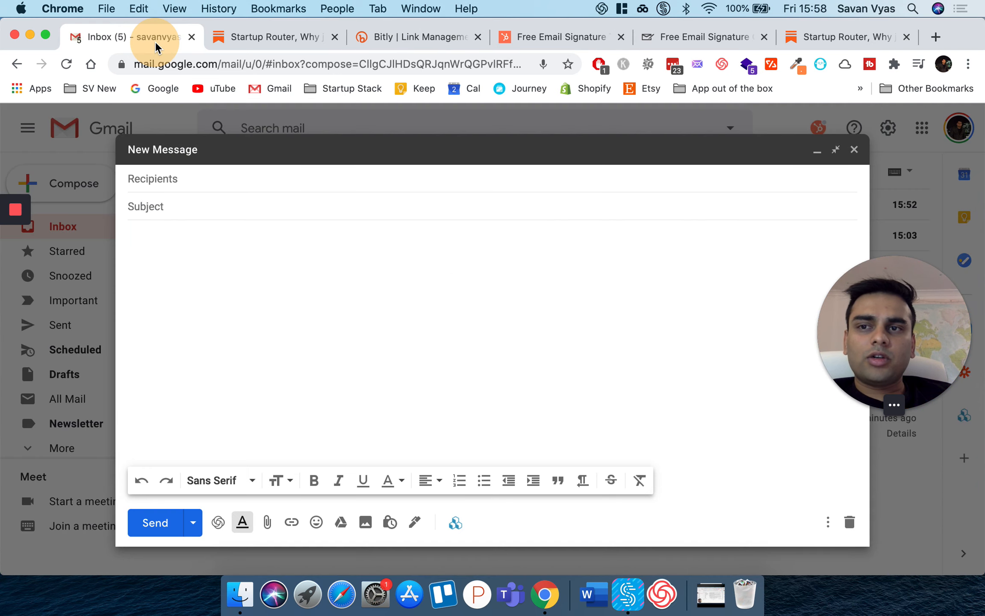
- Open Gmail's signature management settings from the empty draft and close the draft window
left_click(413, 525)
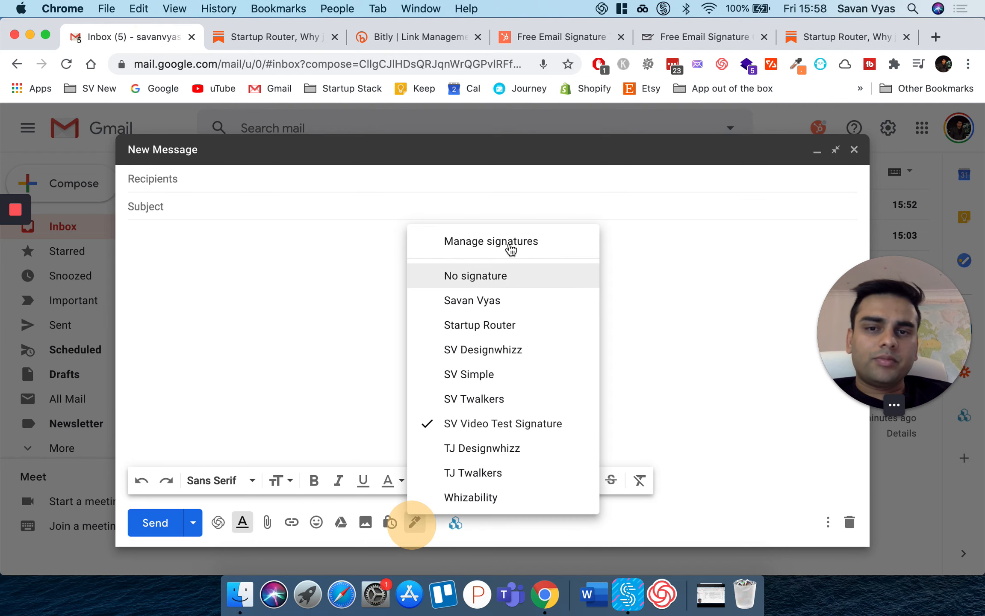
left_click(508, 243)
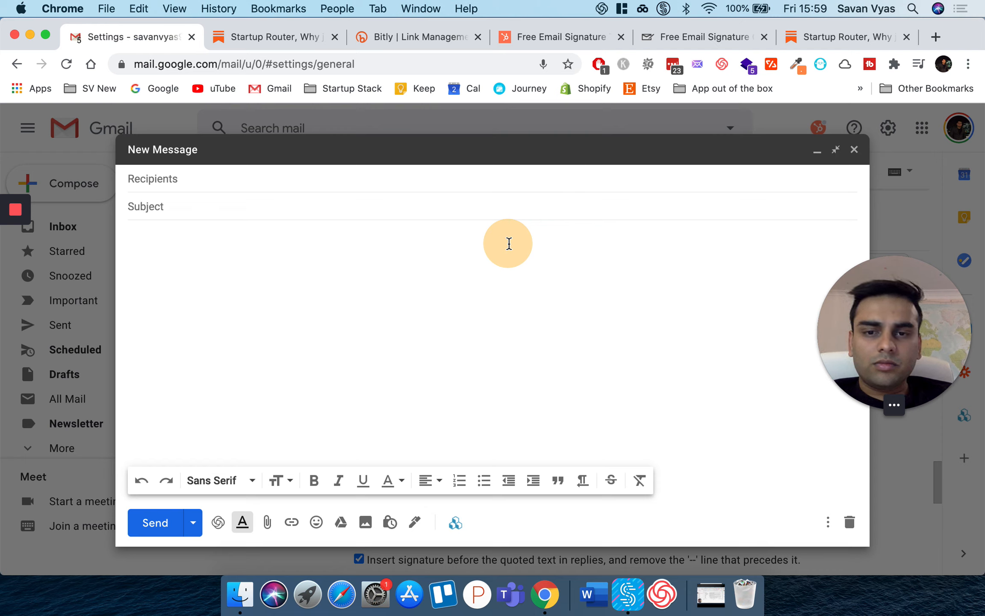
left_click(855, 152)
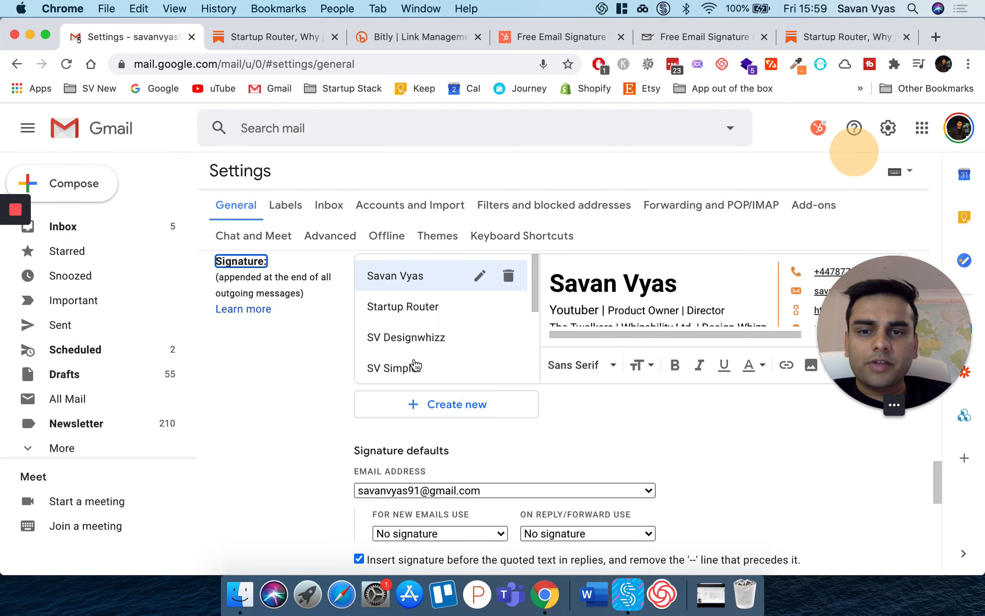
- Create a new Gmail signature named TEST SV and paste the copied HubSpot signature into it
left_click(463, 406)
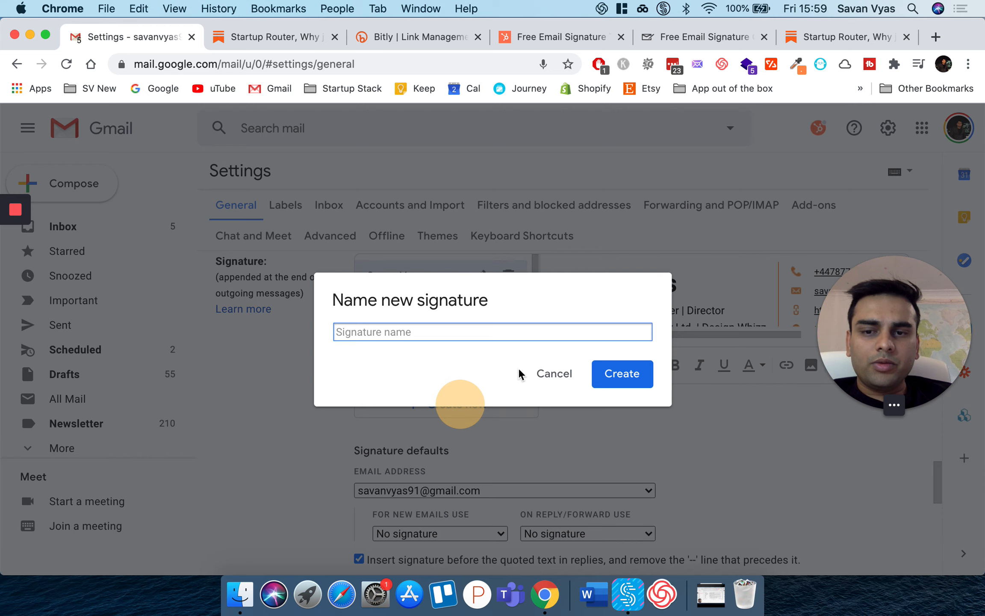
type("TEST SV")
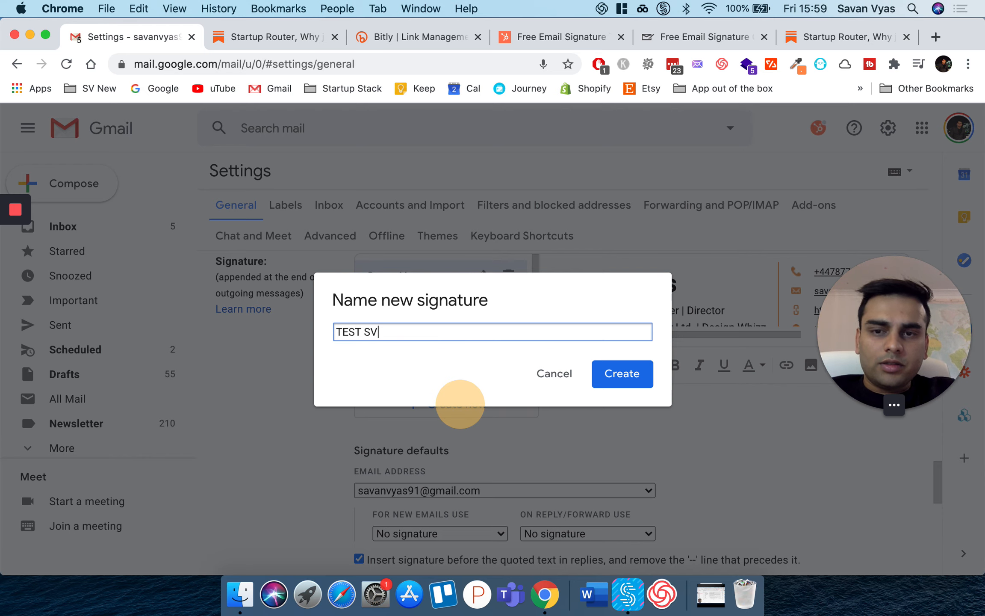
left_click(622, 374)
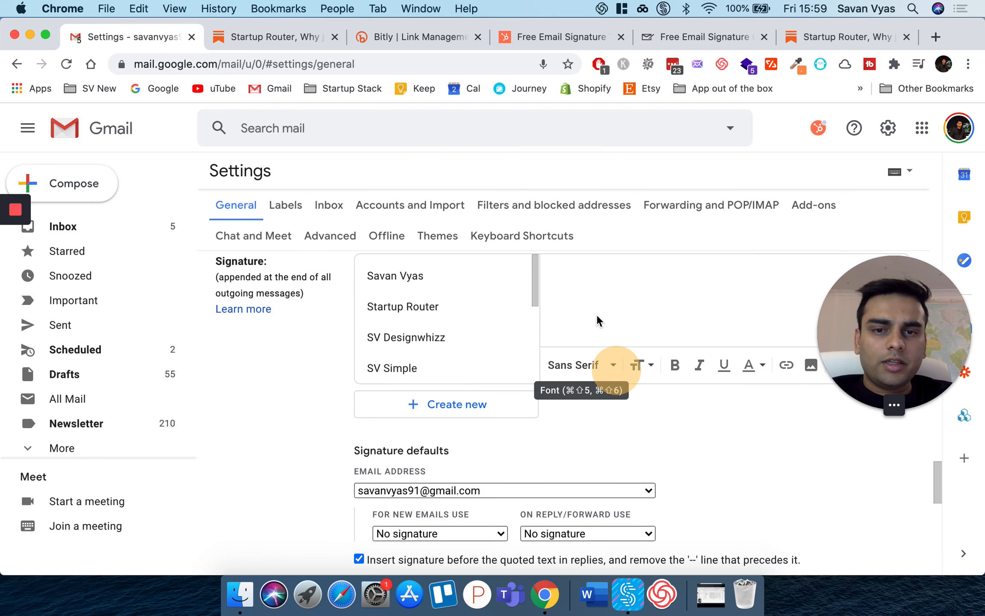
left_click(590, 296)
key("super+v")
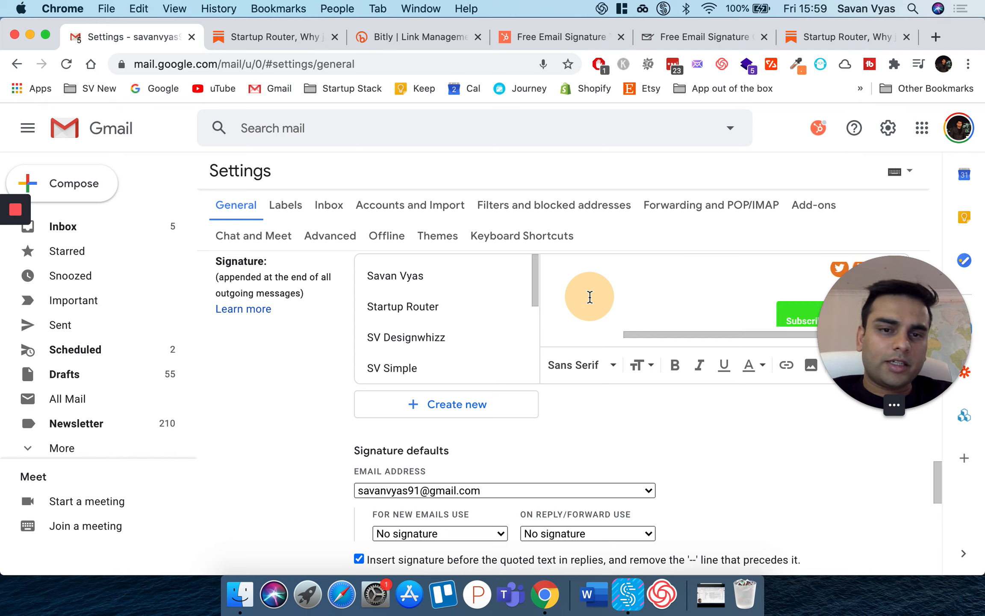
- Examine the pasted signature in the editor, including its contact details, social icons and newsletter button
scroll(625, 295, "up", 3)
left_click_drag(914, 332, 887, 519)
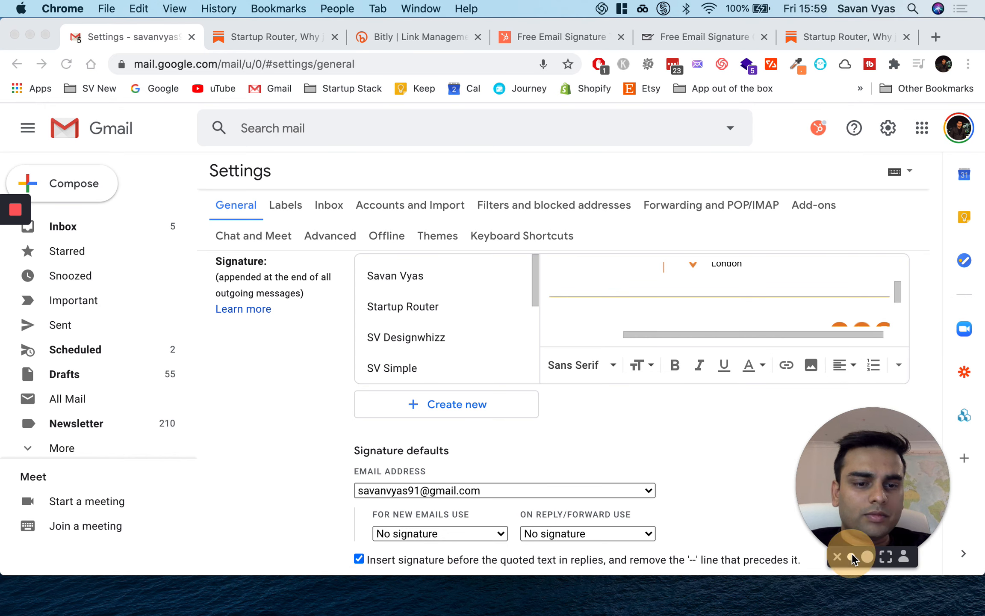
scroll(783, 314, "up", 3)
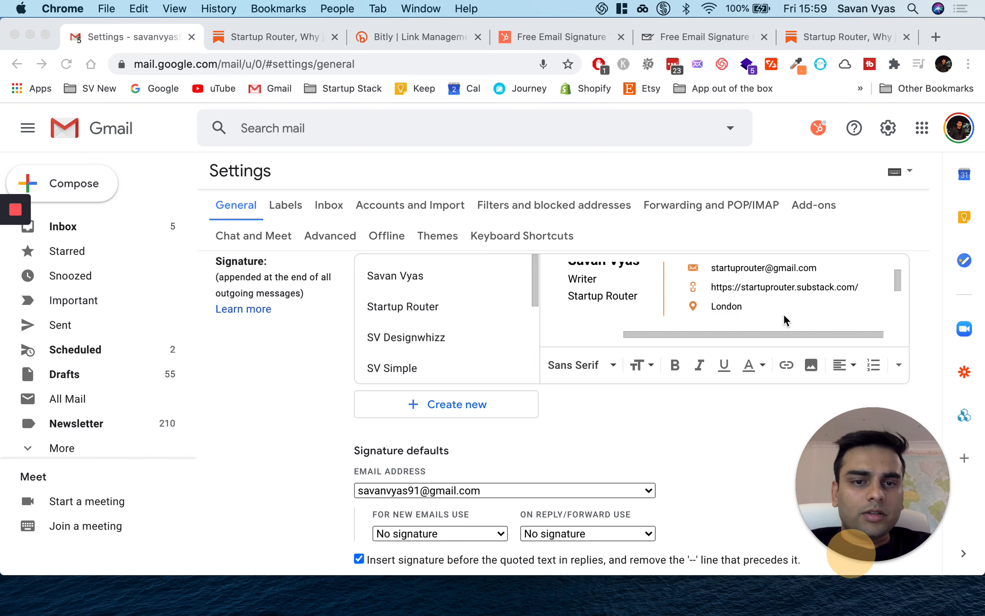
scroll(783, 313, "down", 5)
scroll(783, 313, "up", 5)
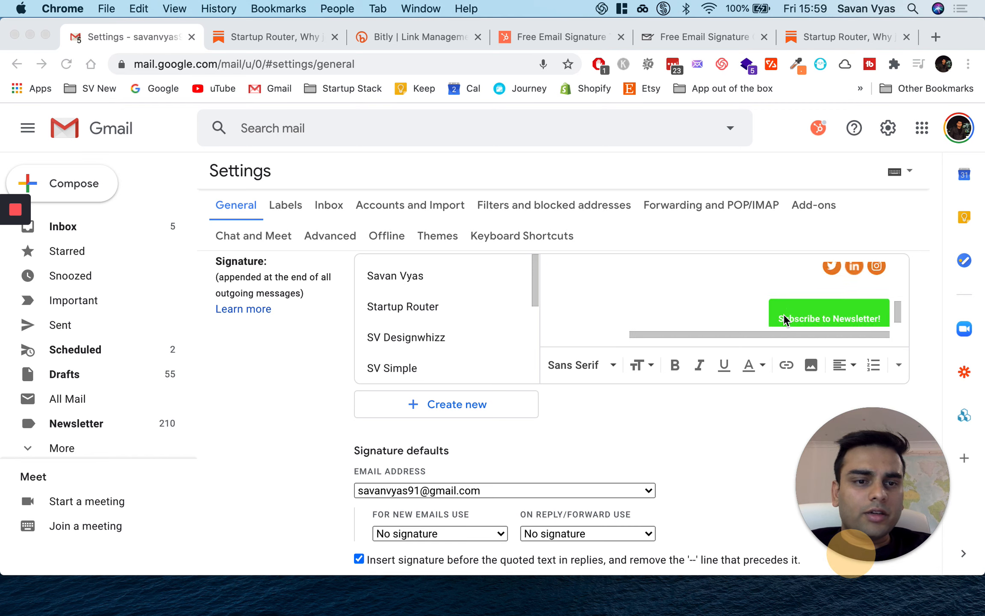
scroll(783, 313, "down", 3)
scroll(589, 365, "down", 2)
scroll(588, 359, "up", 6)
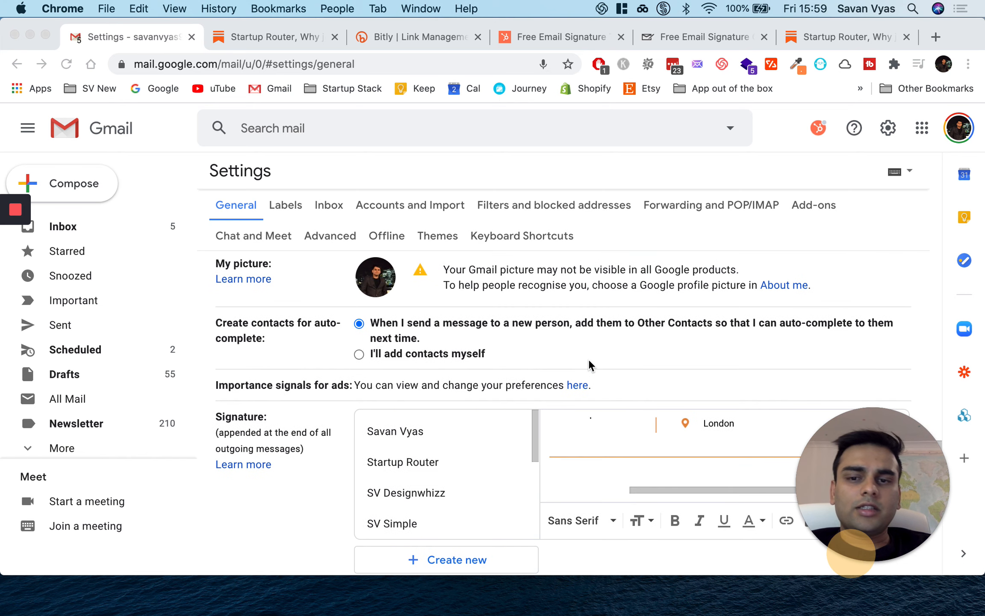
scroll(587, 358, "down", 3)
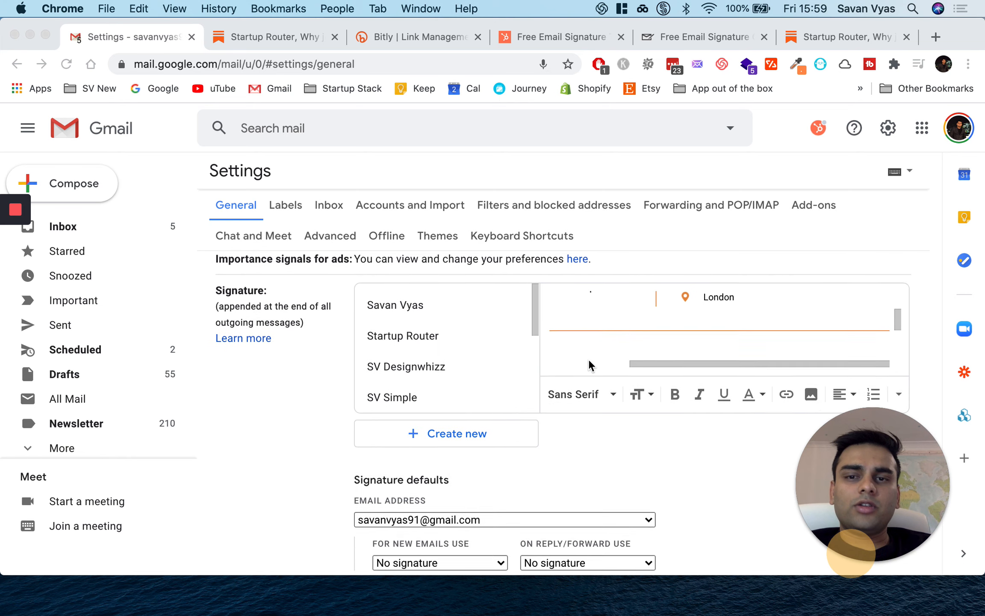
- Switch to the mail-signatures.com generator and examine its email platforms, templates, signature detail sections and preview
left_click(675, 37)
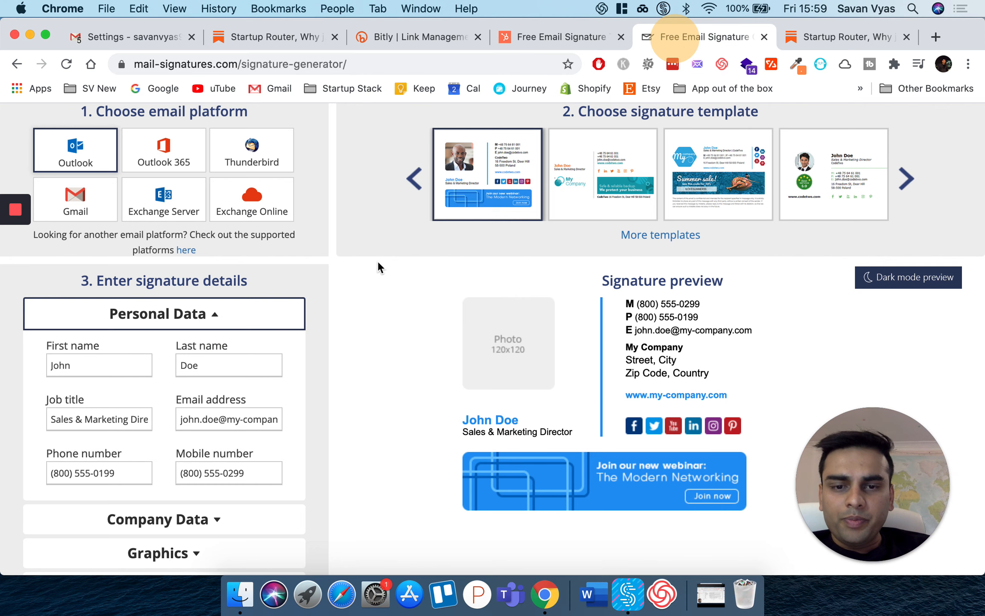
scroll(379, 263, "down", 5)
scroll(378, 265, "down", 3)
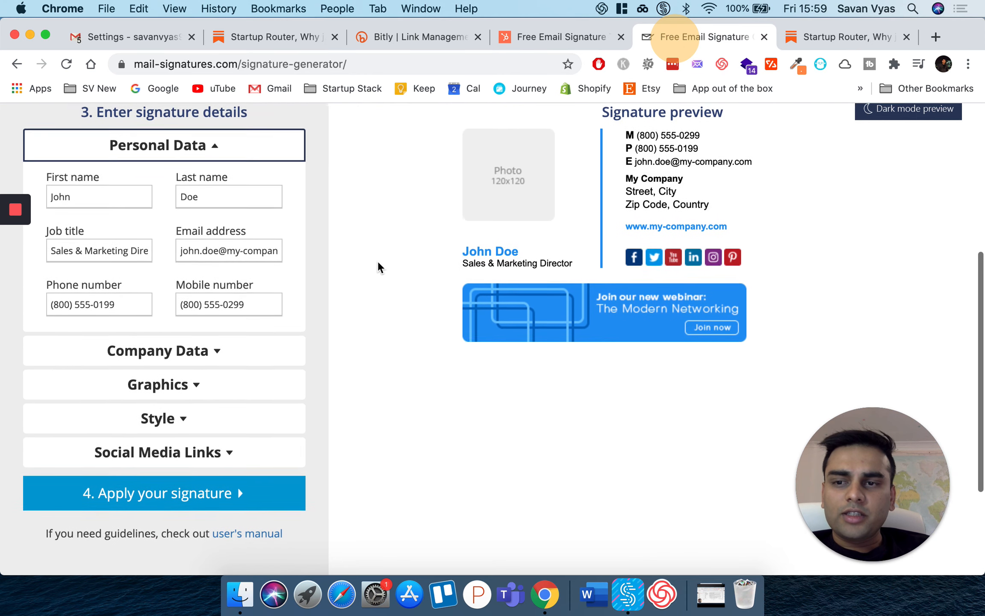
scroll(378, 265, "up", 6)
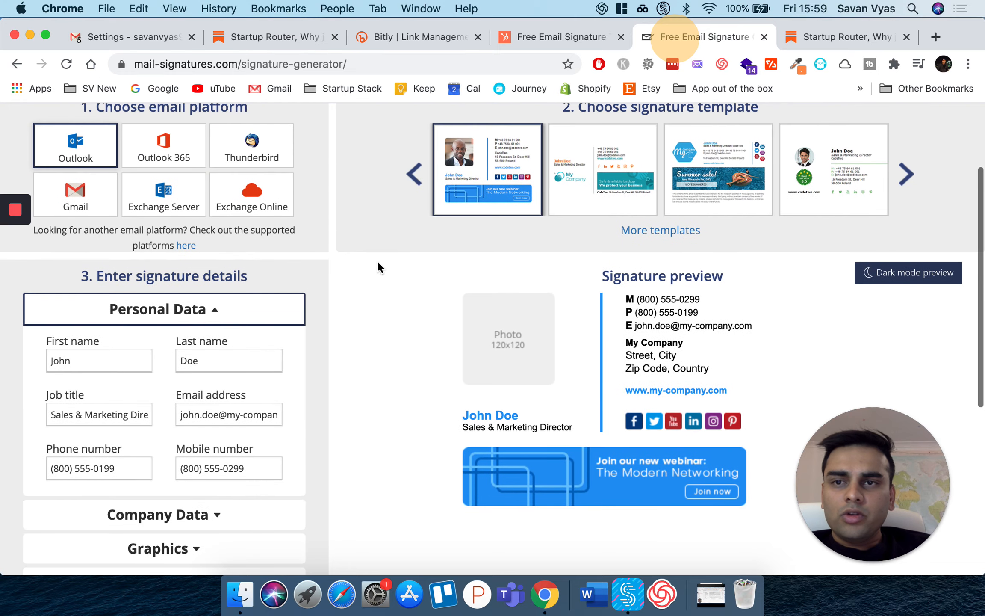
scroll(378, 267, "down", 8)
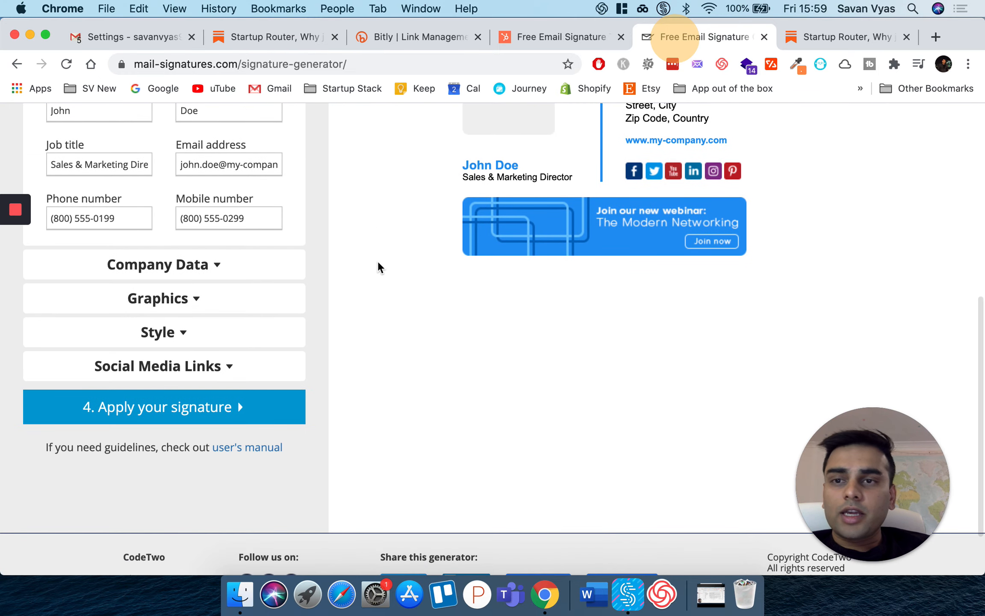
scroll(379, 264, "up", 9)
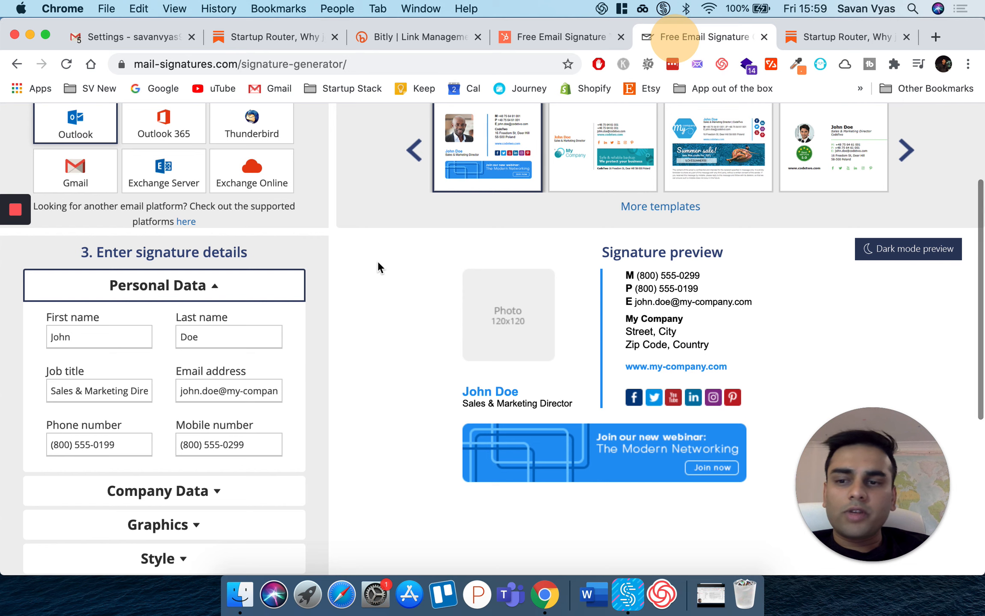
scroll(378, 263, "down", 2)
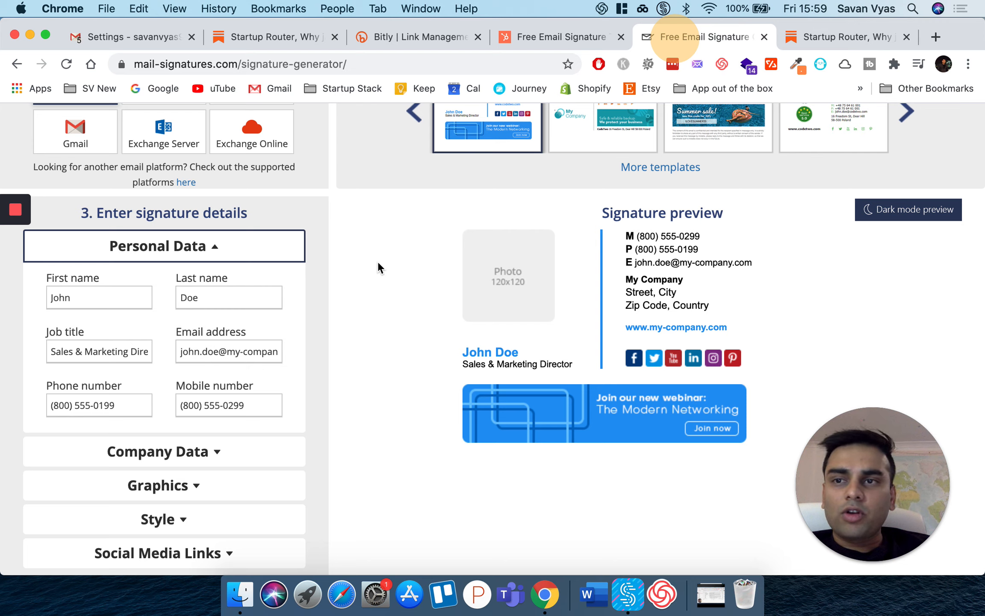
- Return to Gmail and leave the settings for the inbox, discarding the unsaved signature changes
left_click(131, 42)
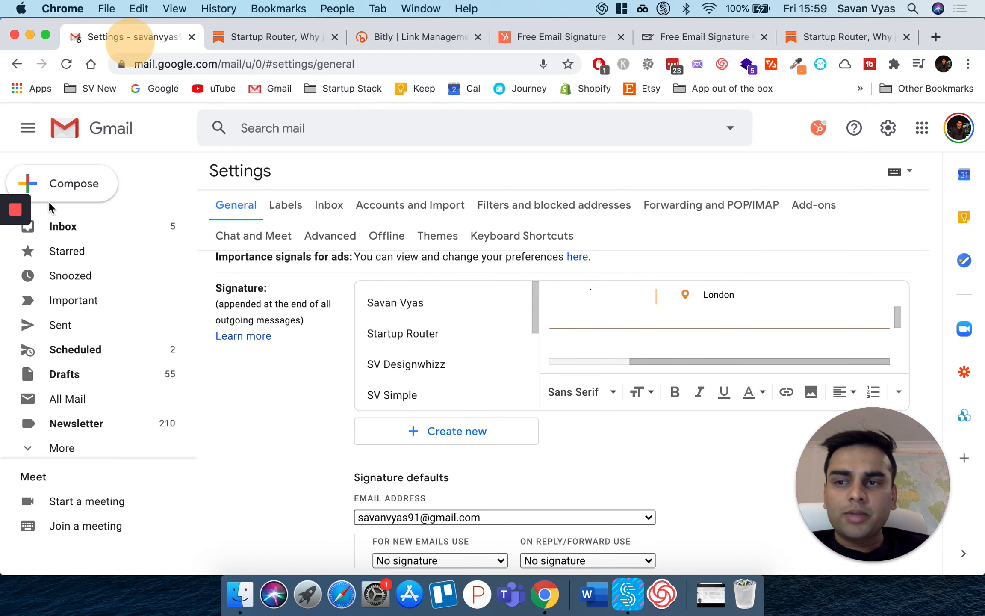
left_click(59, 224)
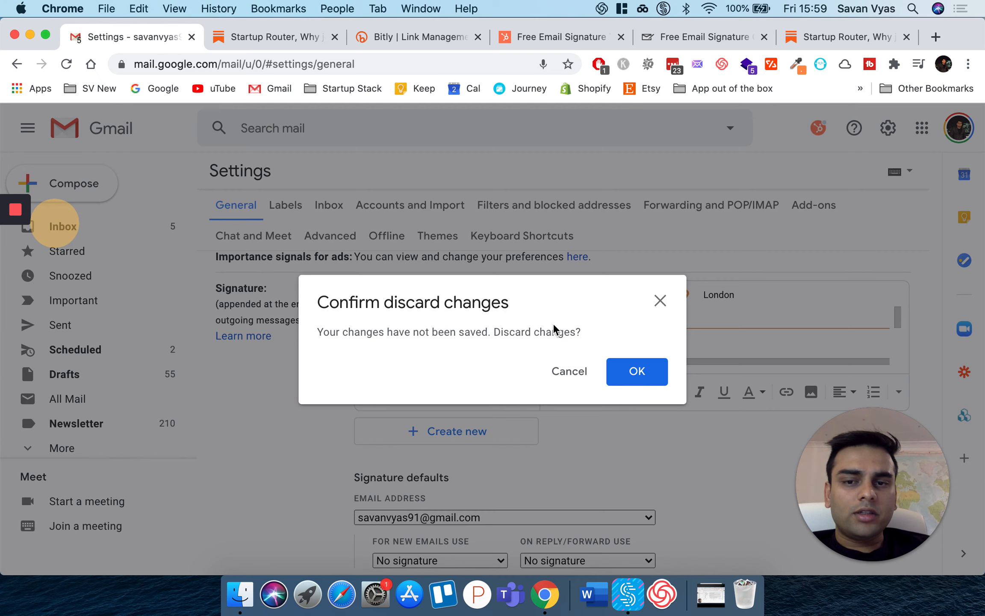
left_click(637, 370)
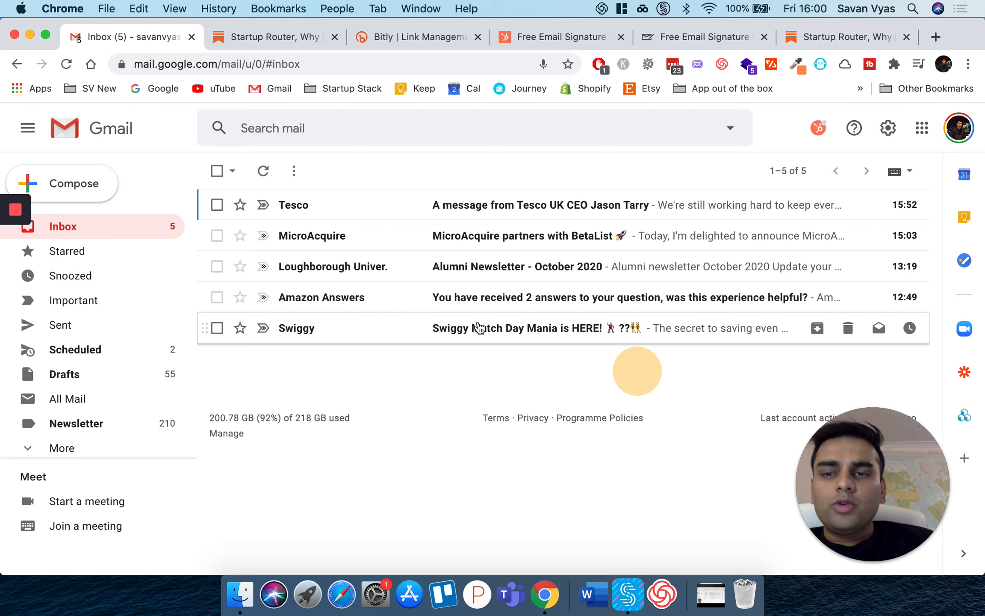
- Start a new message, look over the available sender addresses and set the Startup Router address as the sender
left_click(75, 179)
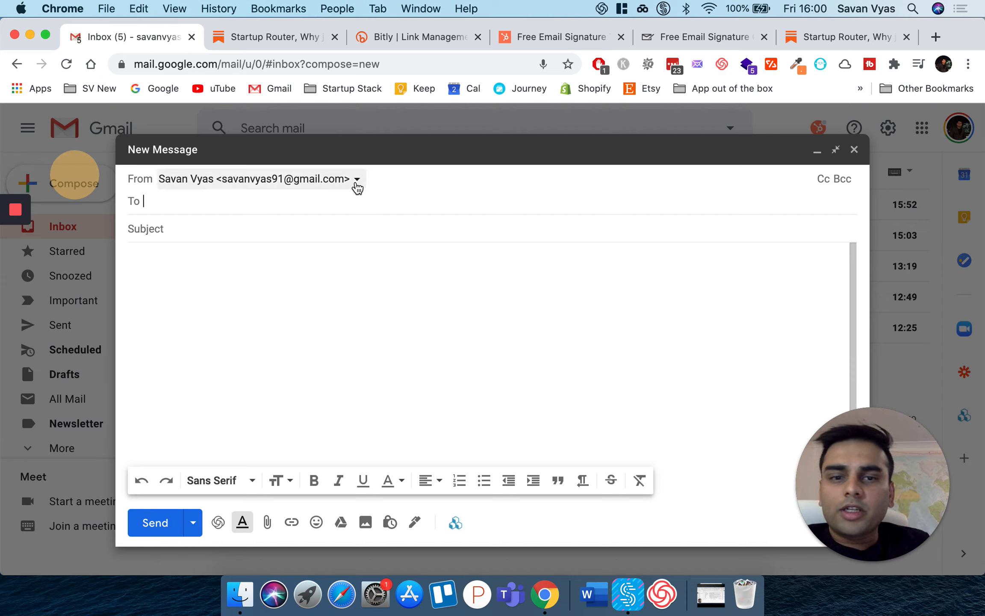
left_click(365, 182)
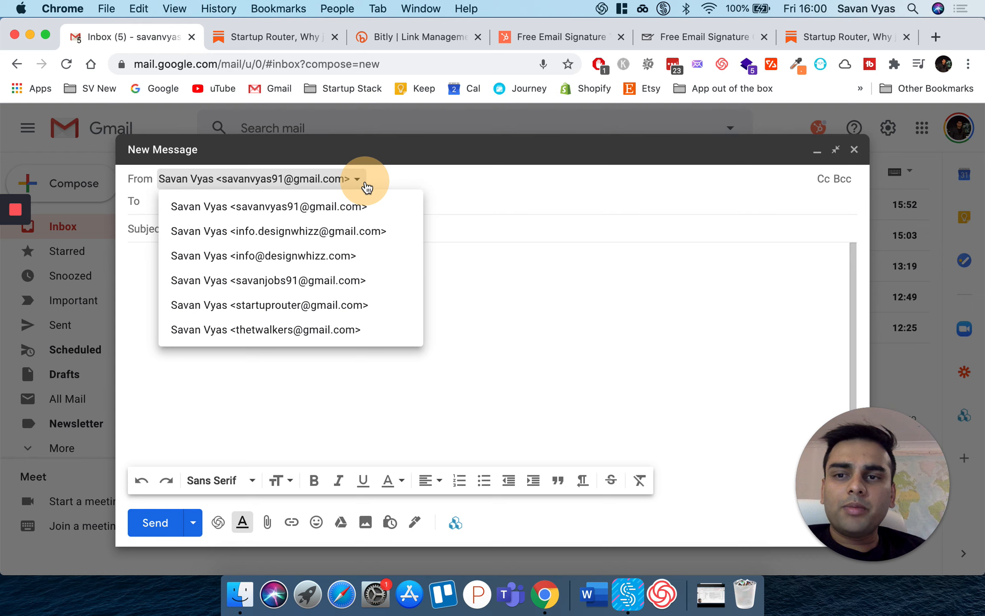
left_click(466, 355)
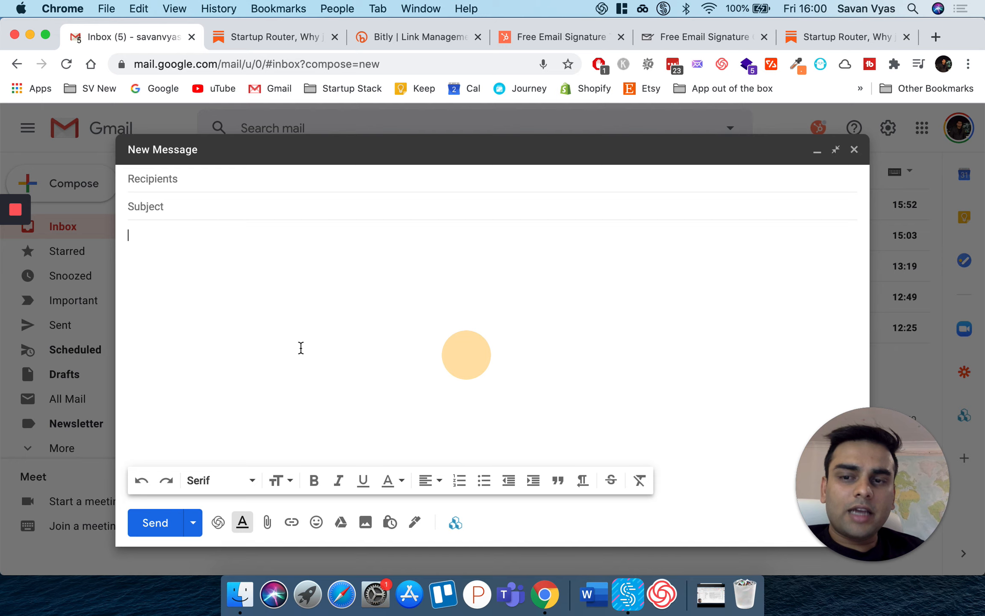
left_click(203, 179)
left_click(358, 180)
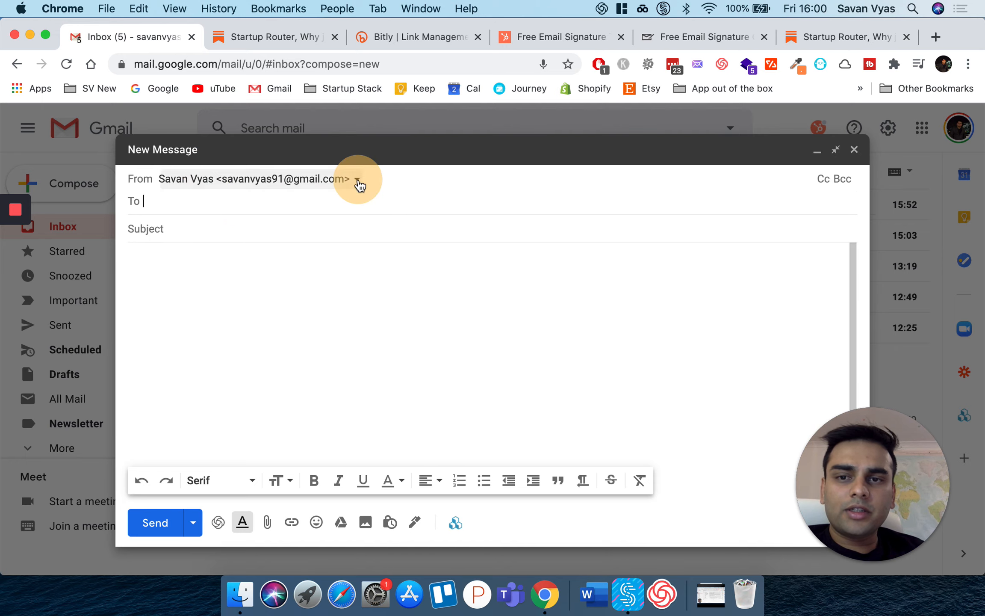
left_click(358, 305)
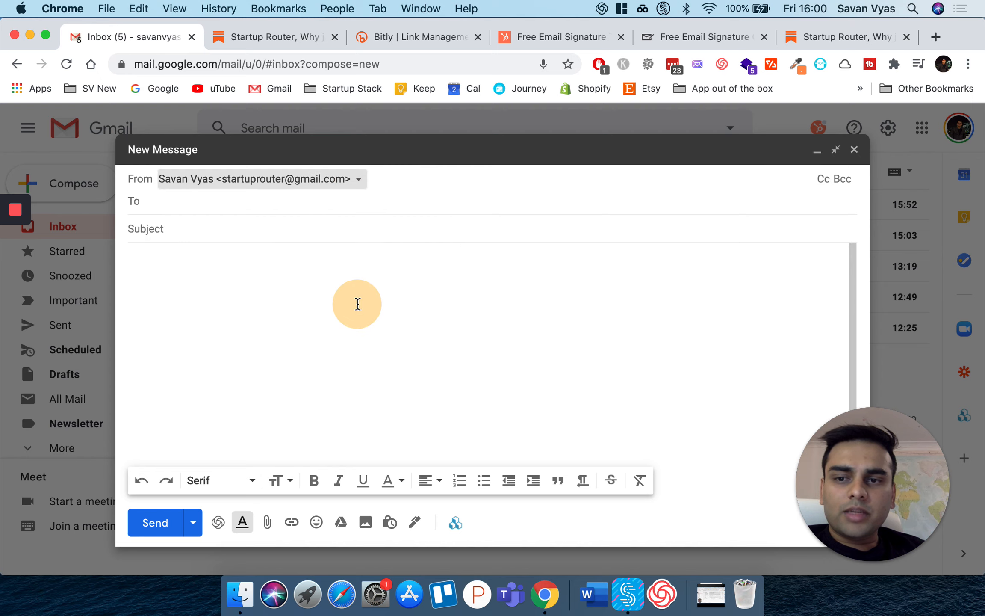
left_click(426, 333)
- Look through the saved signatures and insert the Startup Router signature into the new message
left_click(414, 521)
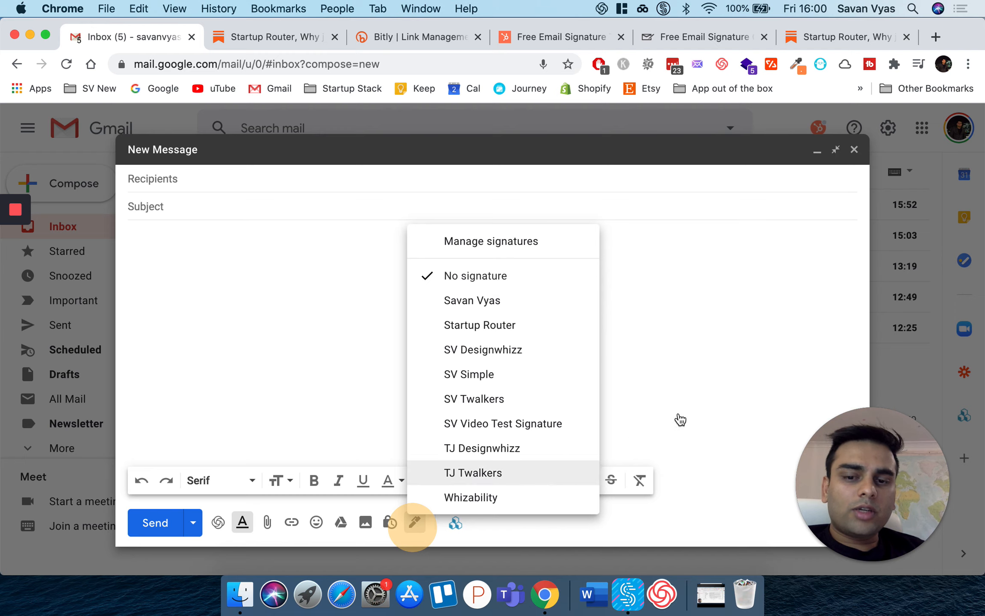
left_click(694, 386)
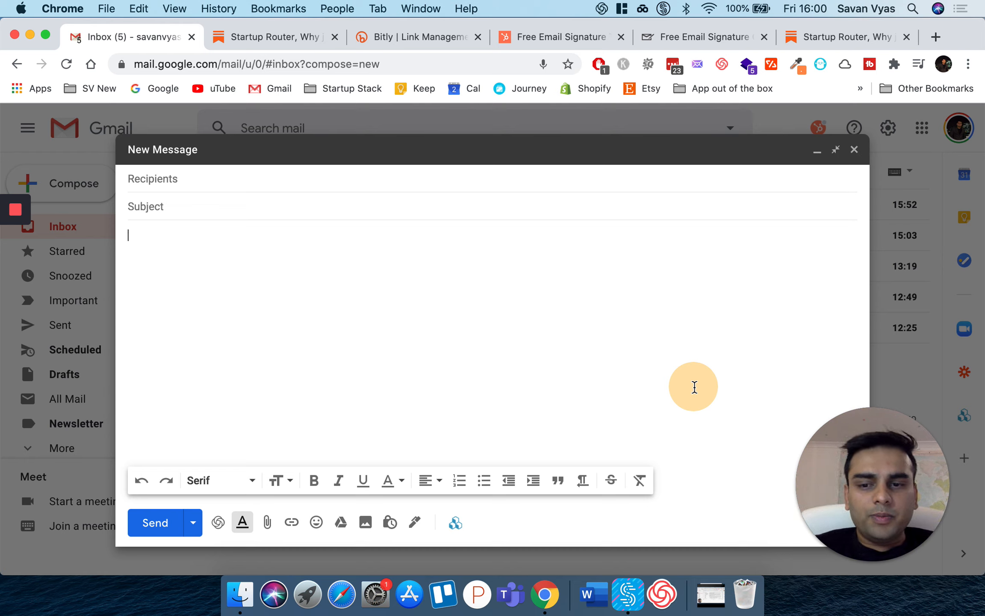
left_click(415, 522)
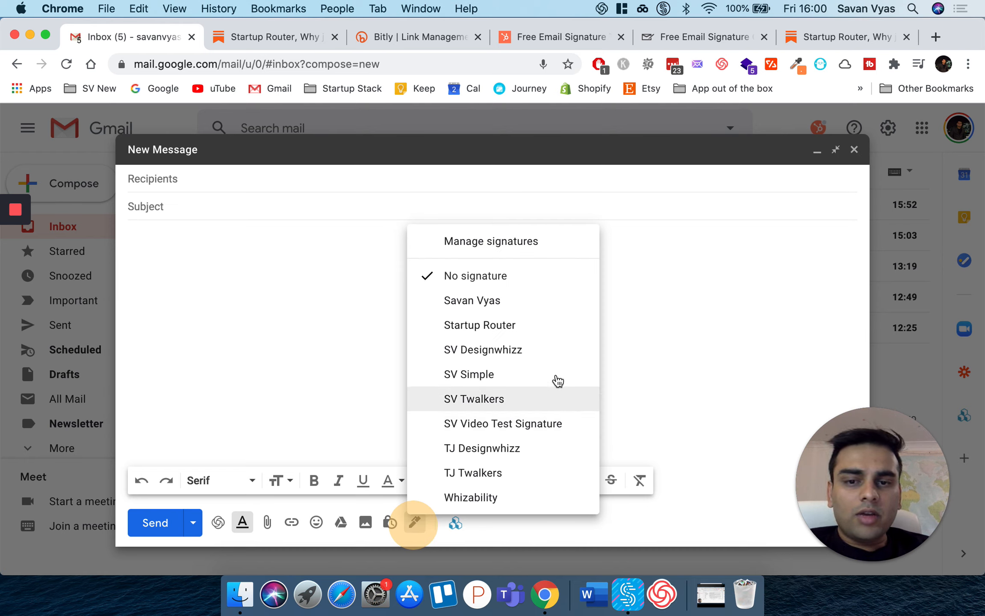
left_click(551, 332)
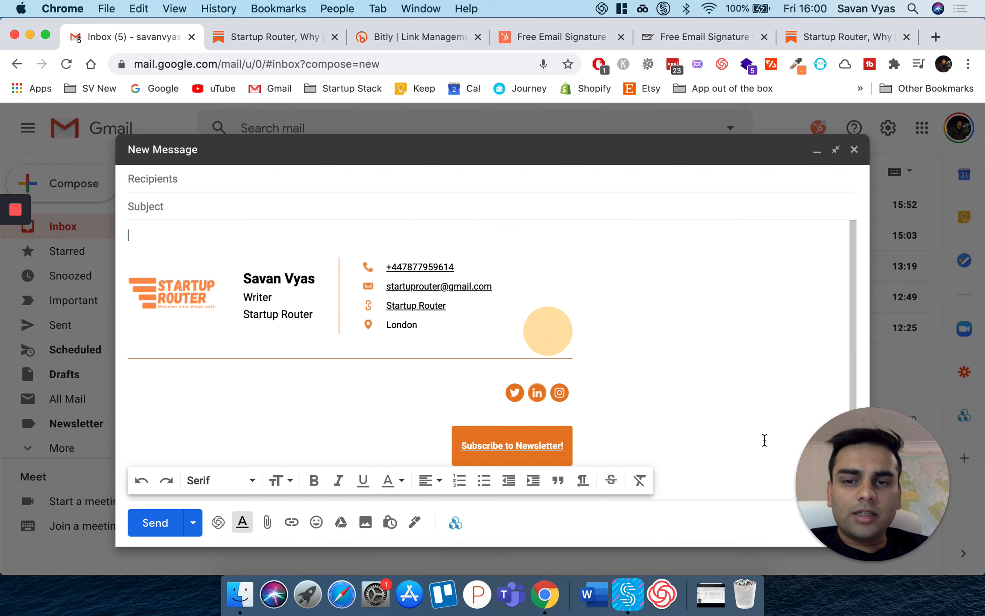